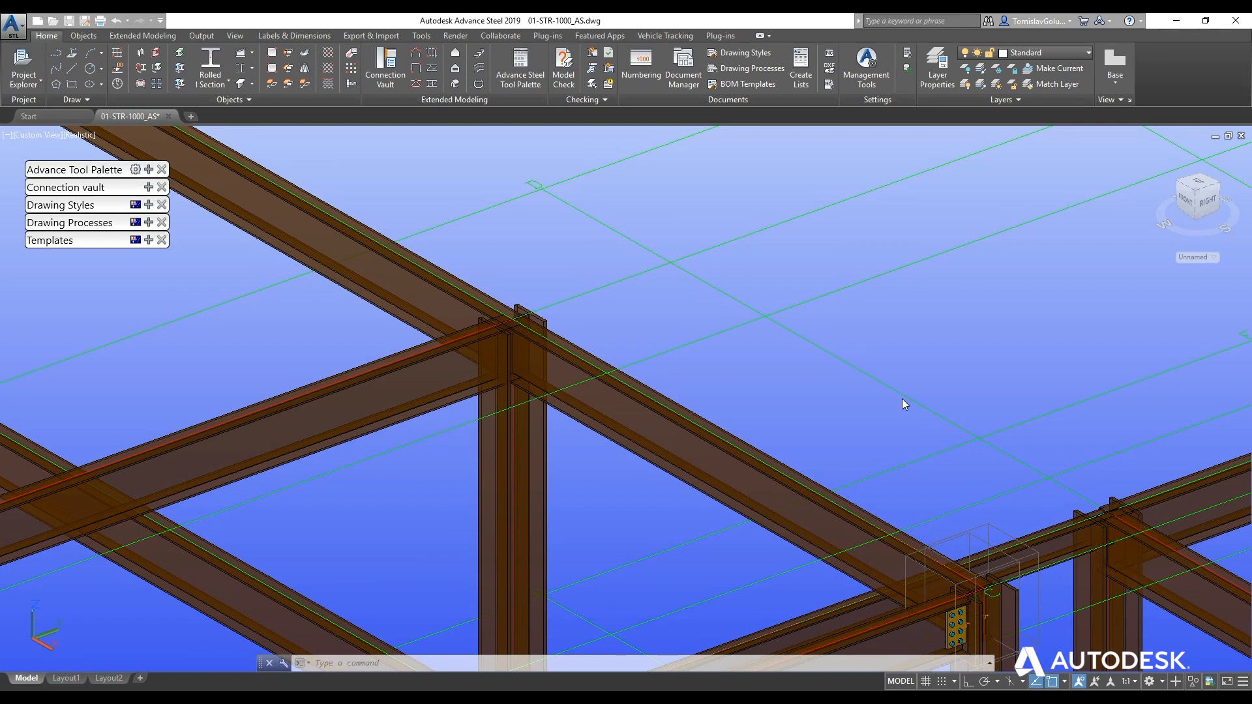
Examine the steel frame and the intermediate roof-level column where the beams meet without a connection
{"action": "scroll", "coordinate": [776, 377], "scroll_direction": "down", "scroll_amount": 6}
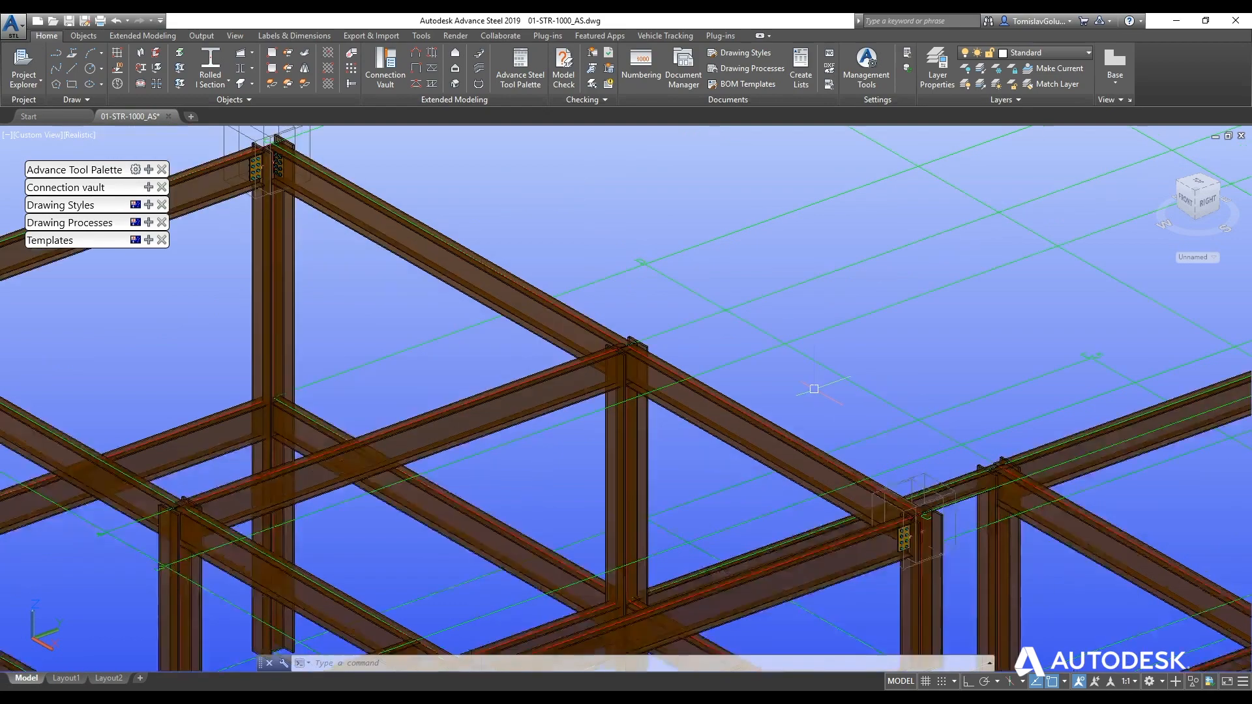
{"action": "middle_click_drag", "start_coordinate": [774, 376], "coordinate": [831, 438], "text": "shift"}
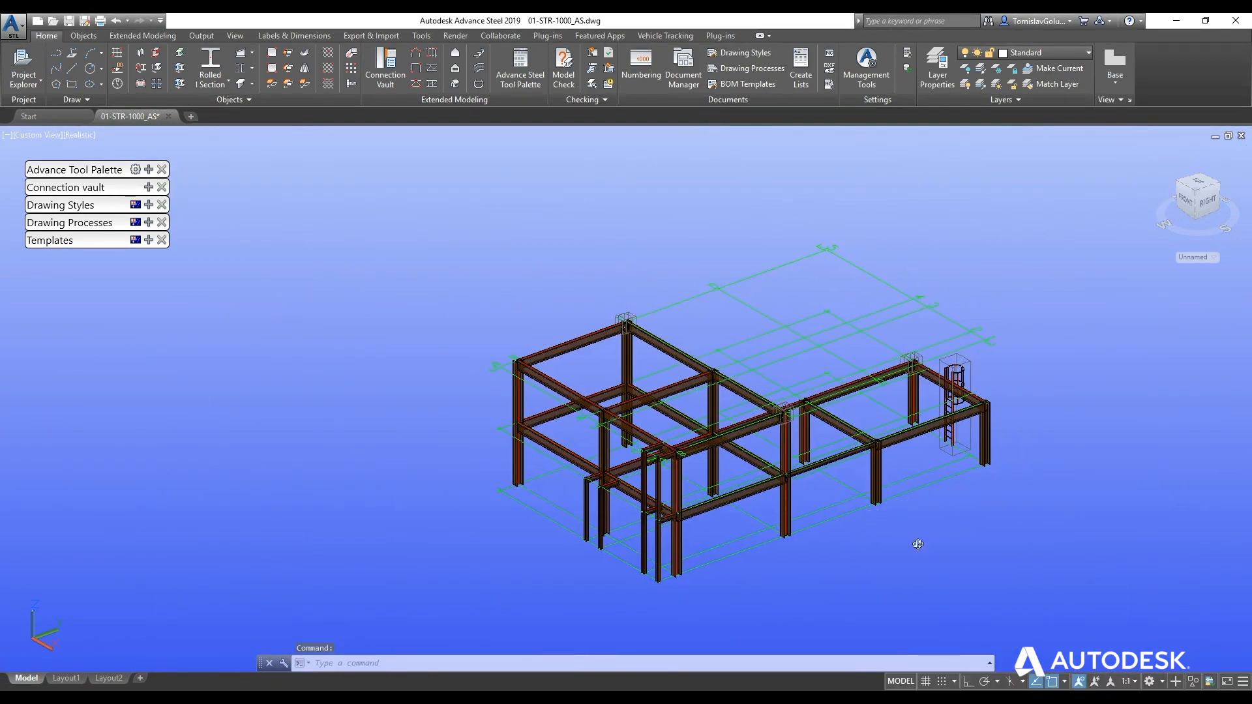
{"action": "mouse_move", "coordinate": [914, 539]}
{"action": "middle_mouse_down", "text": "shift"}
{"action": "mouse_move", "coordinate": [731, 505]}
{"action": "mouse_move", "coordinate": [883, 517]}
{"action": "mouse_move", "coordinate": [892, 545]}
{"action": "middle_mouse_up", "text": "shift"}
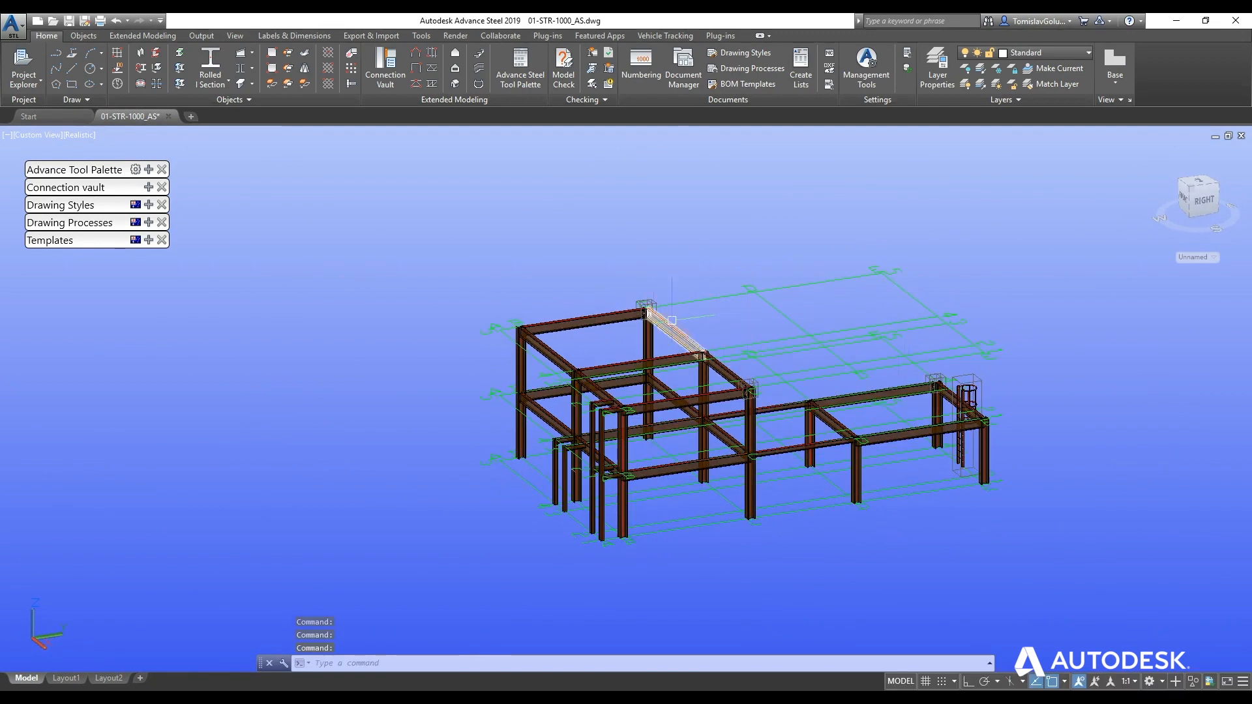
{"action": "scroll", "coordinate": [690, 312], "scroll_direction": "up", "scroll_amount": 2}
{"action": "scroll", "coordinate": [689, 313], "scroll_direction": "up", "scroll_amount": 5}
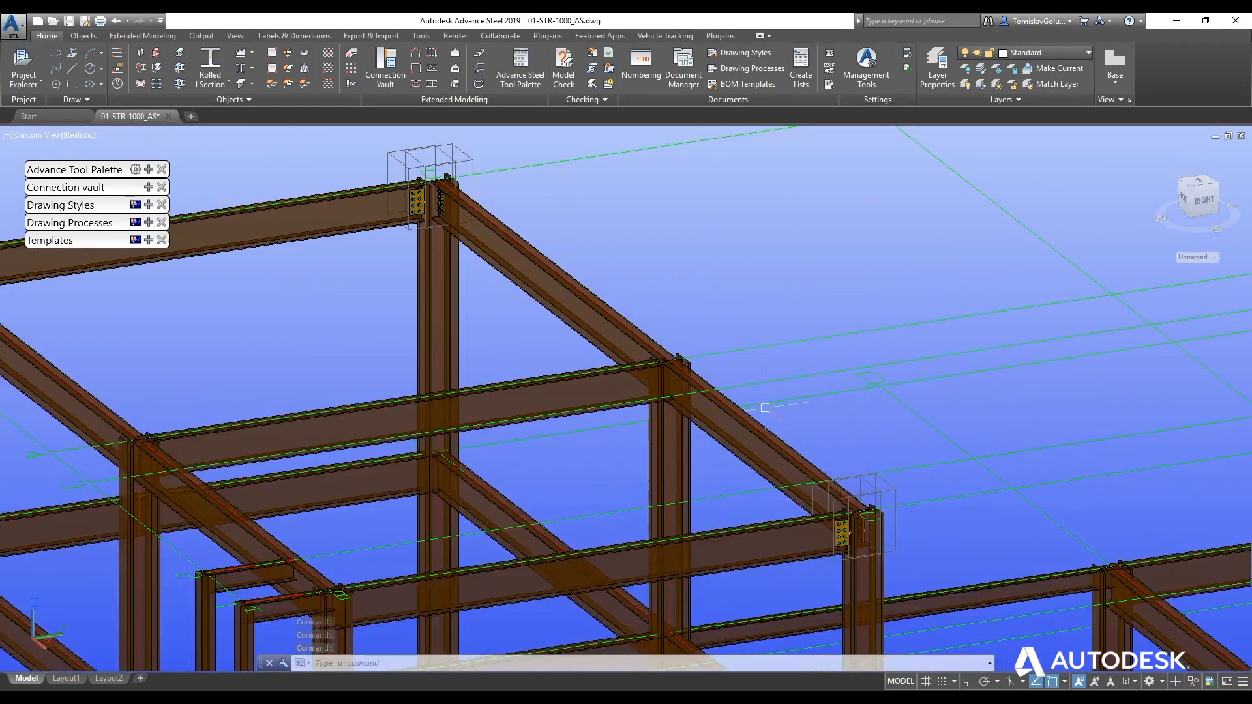
{"action": "scroll", "coordinate": [676, 406], "scroll_direction": "up", "scroll_amount": 4}
{"action": "middle_click_drag", "start_coordinate": [769, 262], "coordinate": [765, 323]}
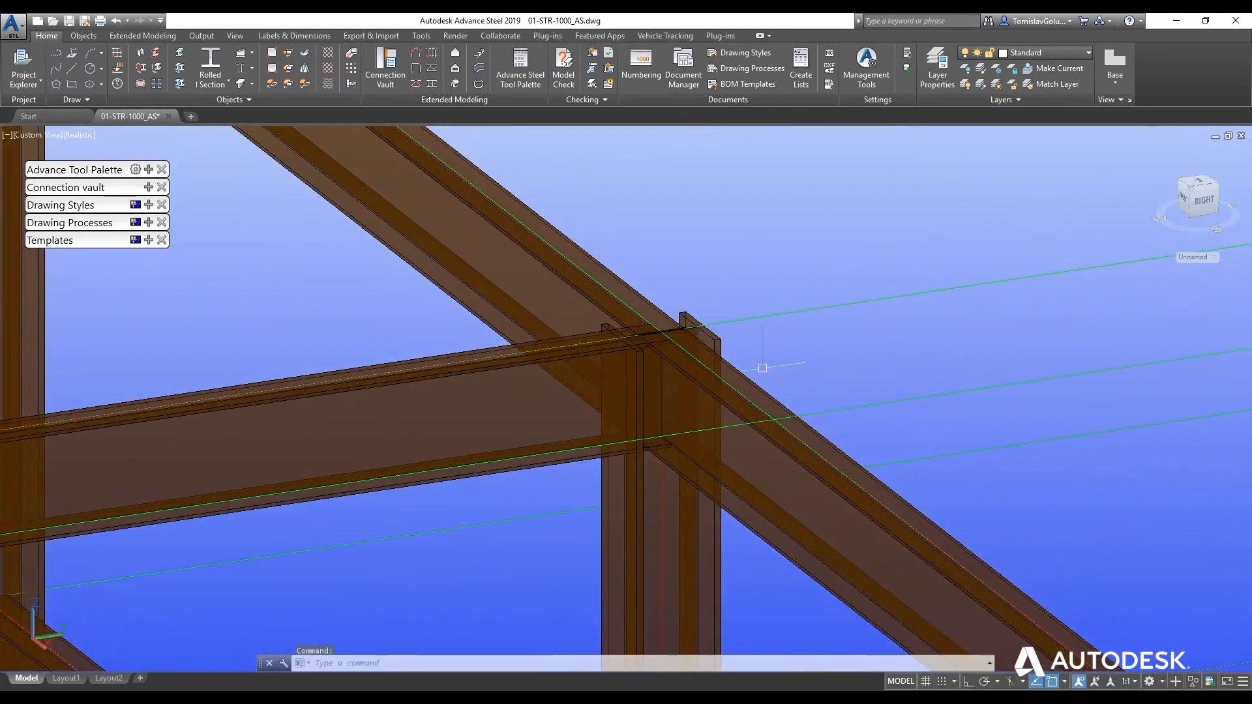
{"action": "middle_click_drag", "start_coordinate": [761, 371], "coordinate": [809, 390], "text": "shift"}
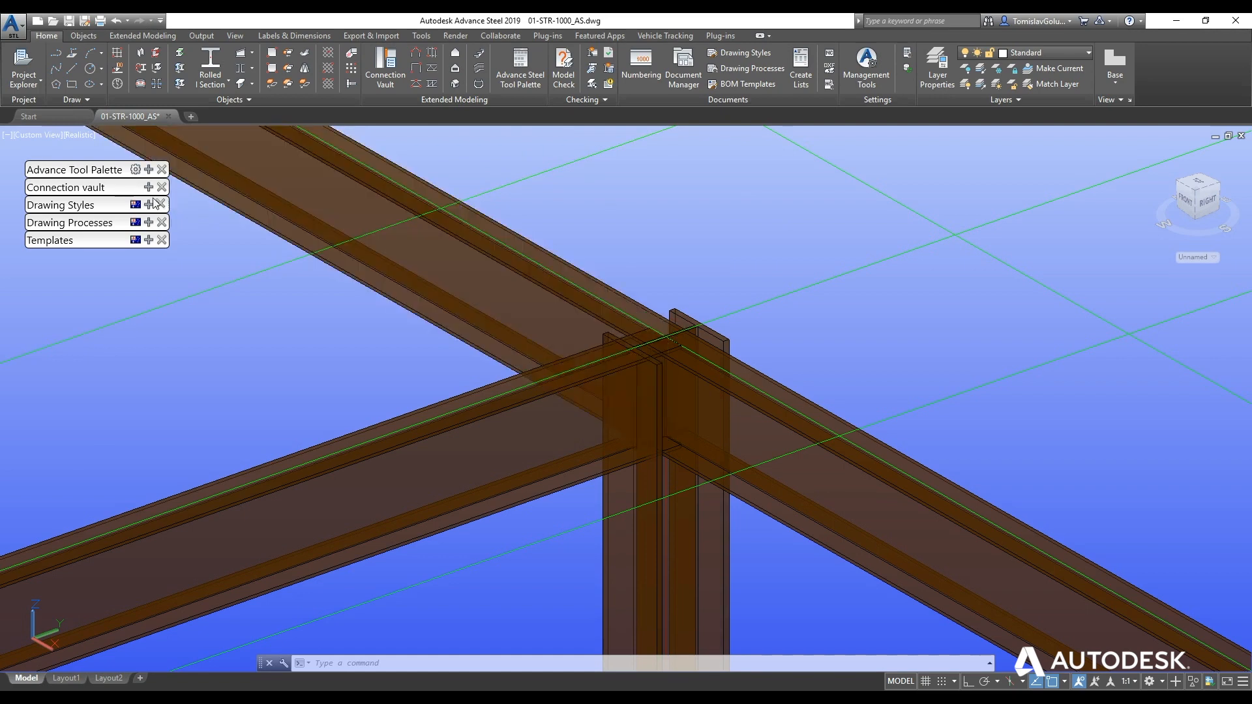
Open the Connection Vault and look through its joint categories, from Column - Beam through the old joints
{"action": "left_click", "coordinate": [386, 68]}
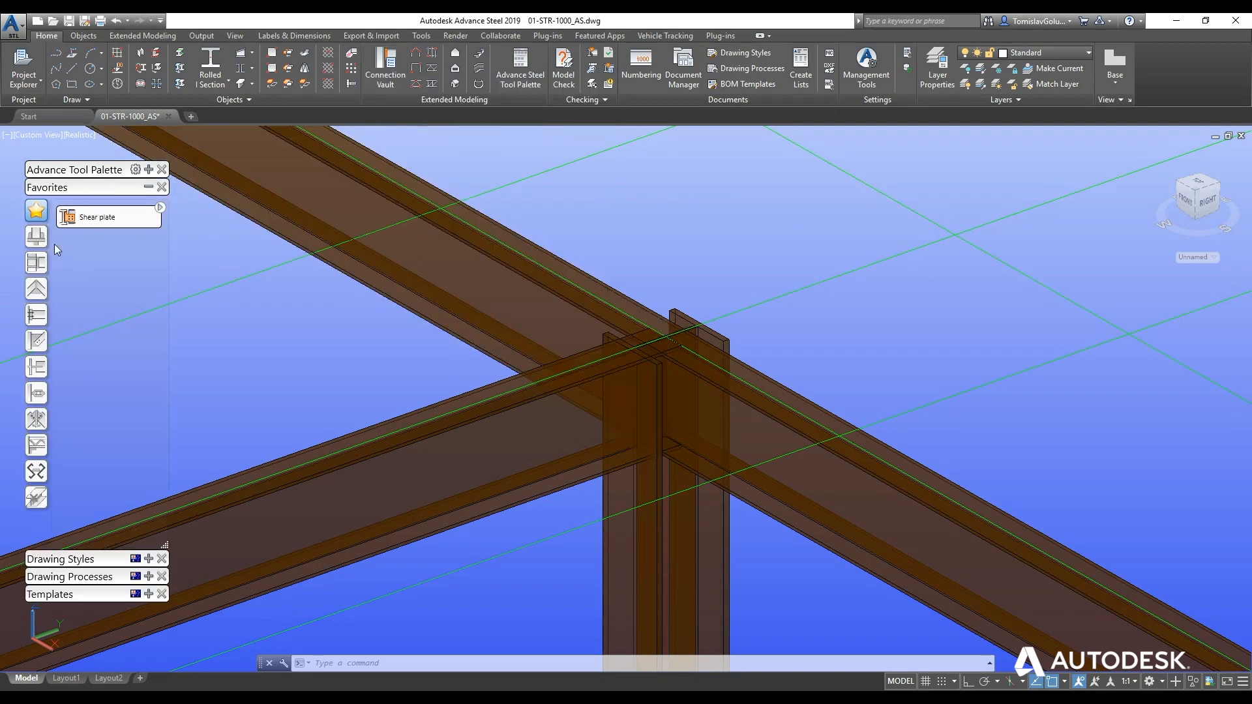
{"action": "left_click", "coordinate": [36, 262]}
{"action": "left_click", "coordinate": [38, 292]}
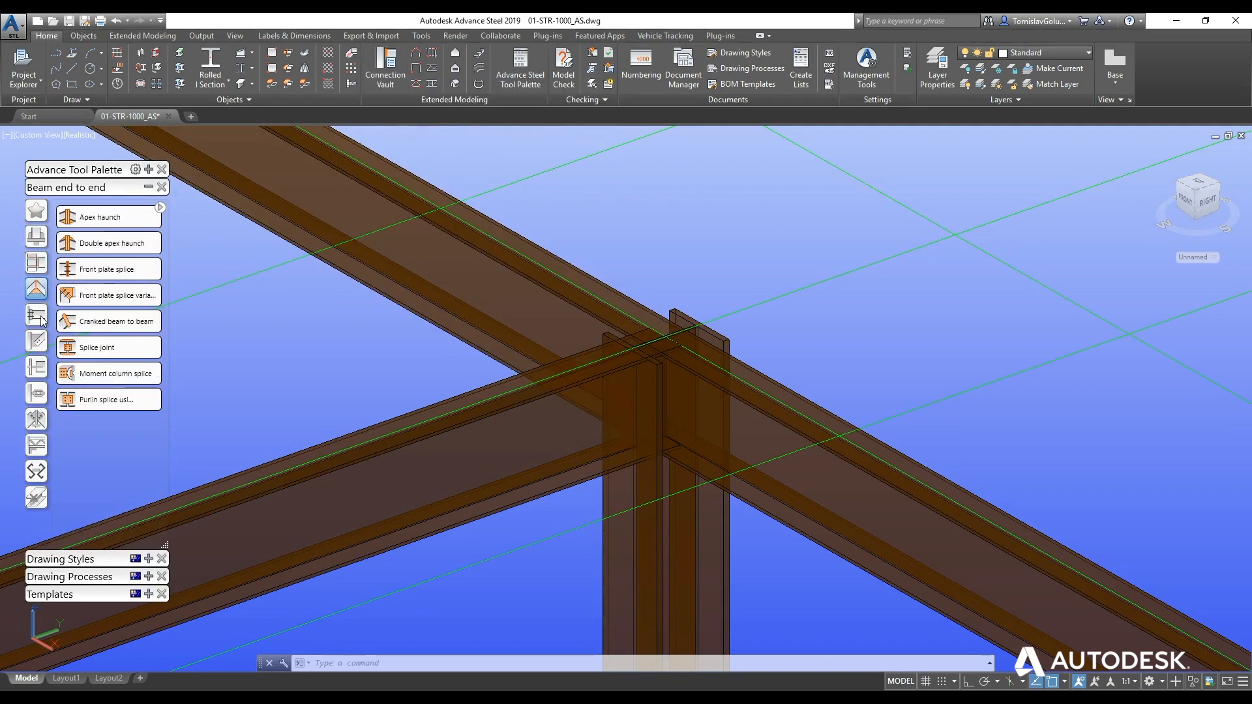
{"action": "left_click", "coordinate": [39, 319]}
{"action": "left_click", "coordinate": [38, 346]}
{"action": "left_click", "coordinate": [38, 369]}
{"action": "left_click", "coordinate": [38, 393]}
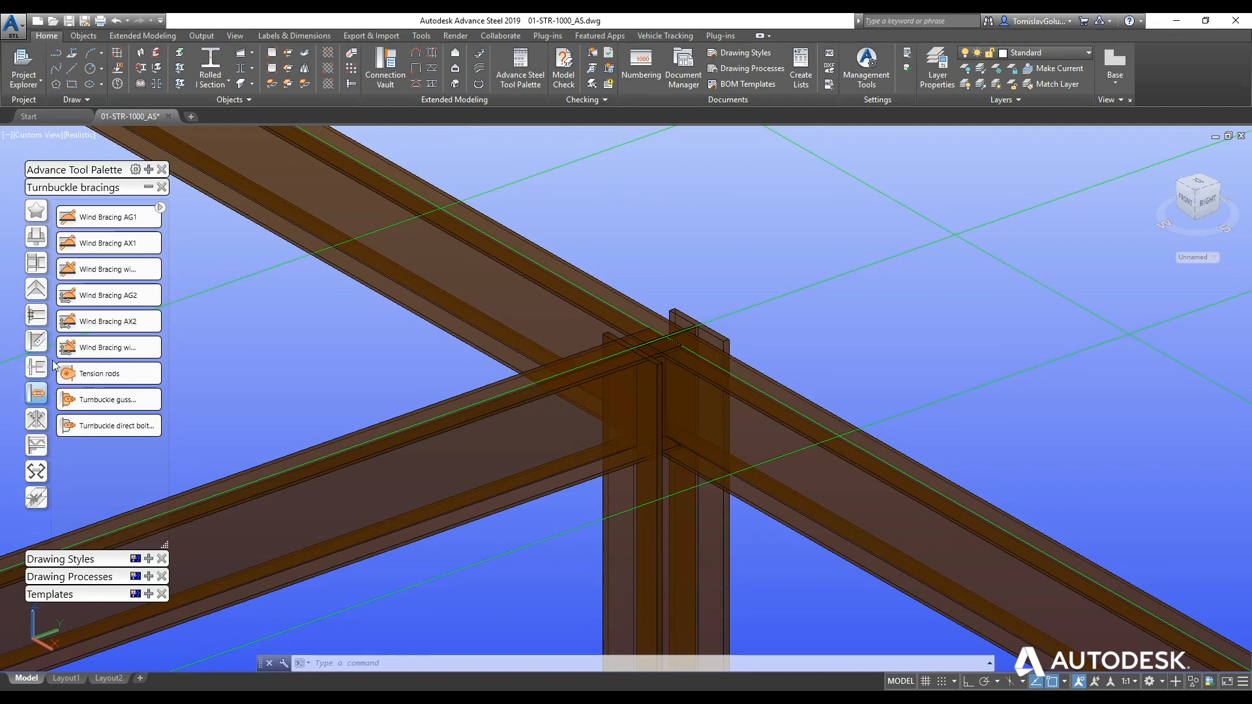
{"action": "left_click", "coordinate": [35, 420]}
{"action": "left_click", "coordinate": [36, 445]}
{"action": "left_click", "coordinate": [39, 472]}
{"action": "left_click", "coordinate": [37, 496]}
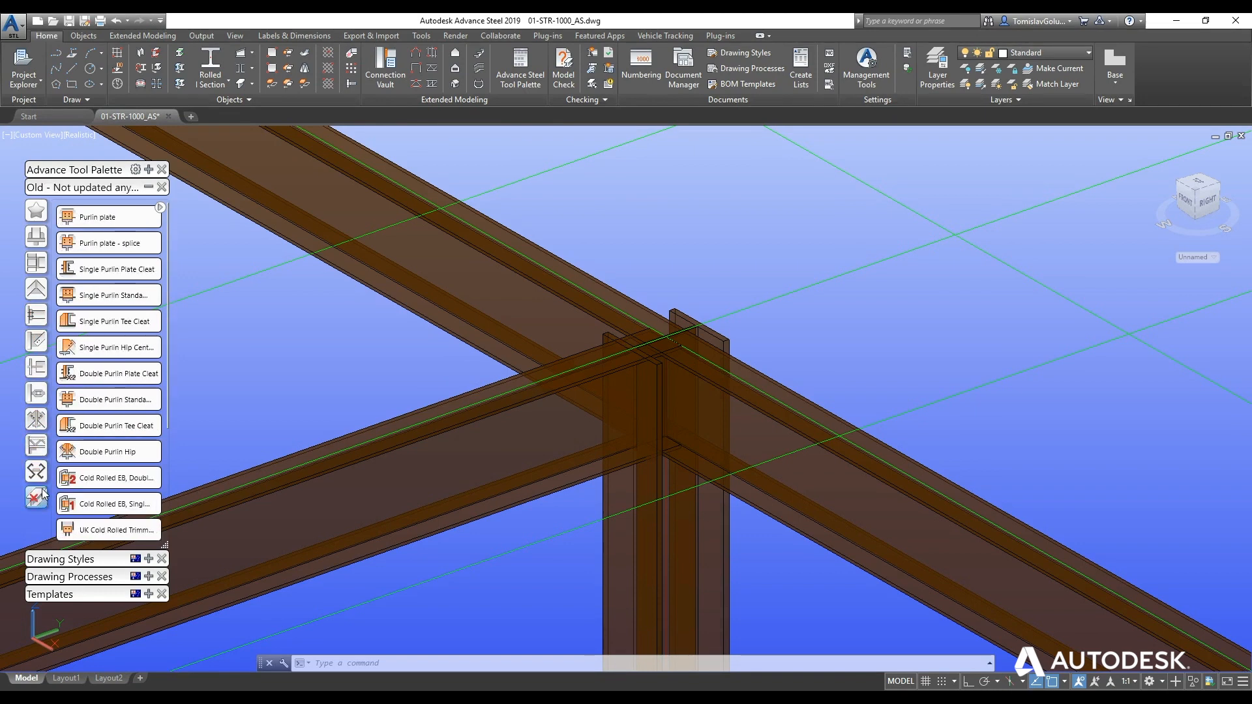
{"action": "scroll", "coordinate": [122, 362], "scroll_direction": "down", "scroll_amount": 3}
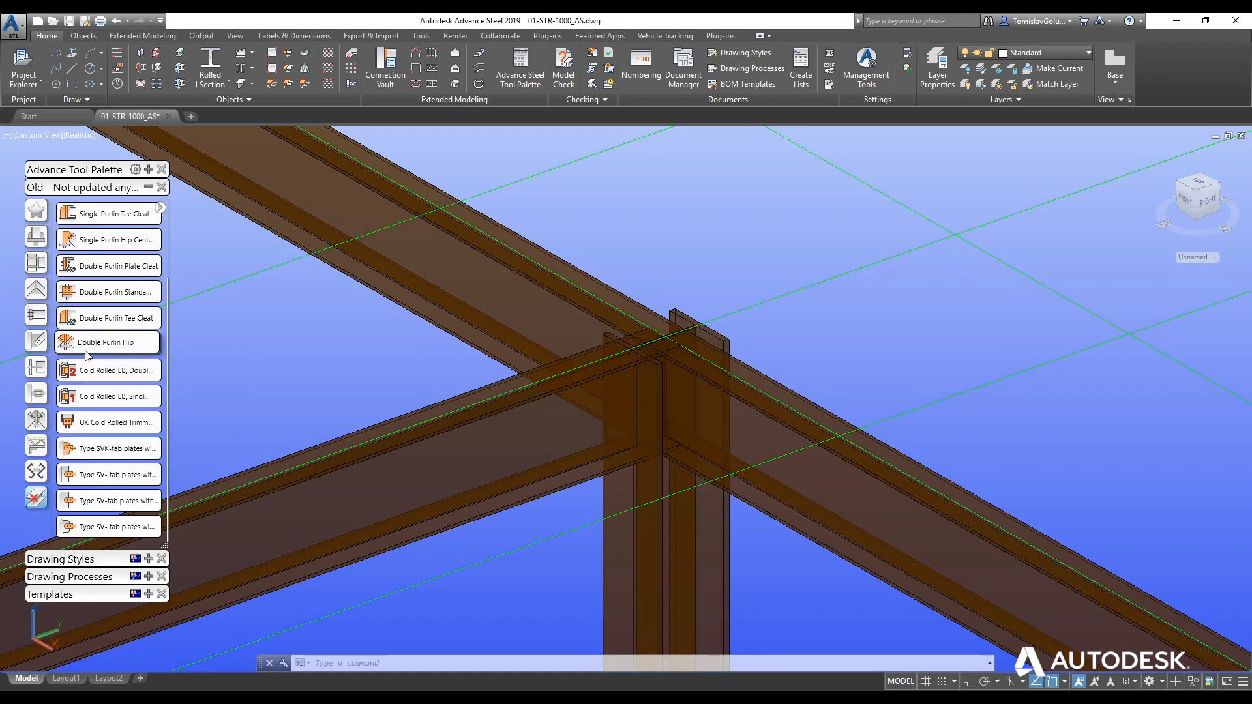
{"action": "scroll", "coordinate": [114, 342], "scroll_direction": "up", "scroll_amount": 3}
Add the Base plate joint from the Plates at beam category to the favorites
{"action": "left_click", "coordinate": [39, 215]}
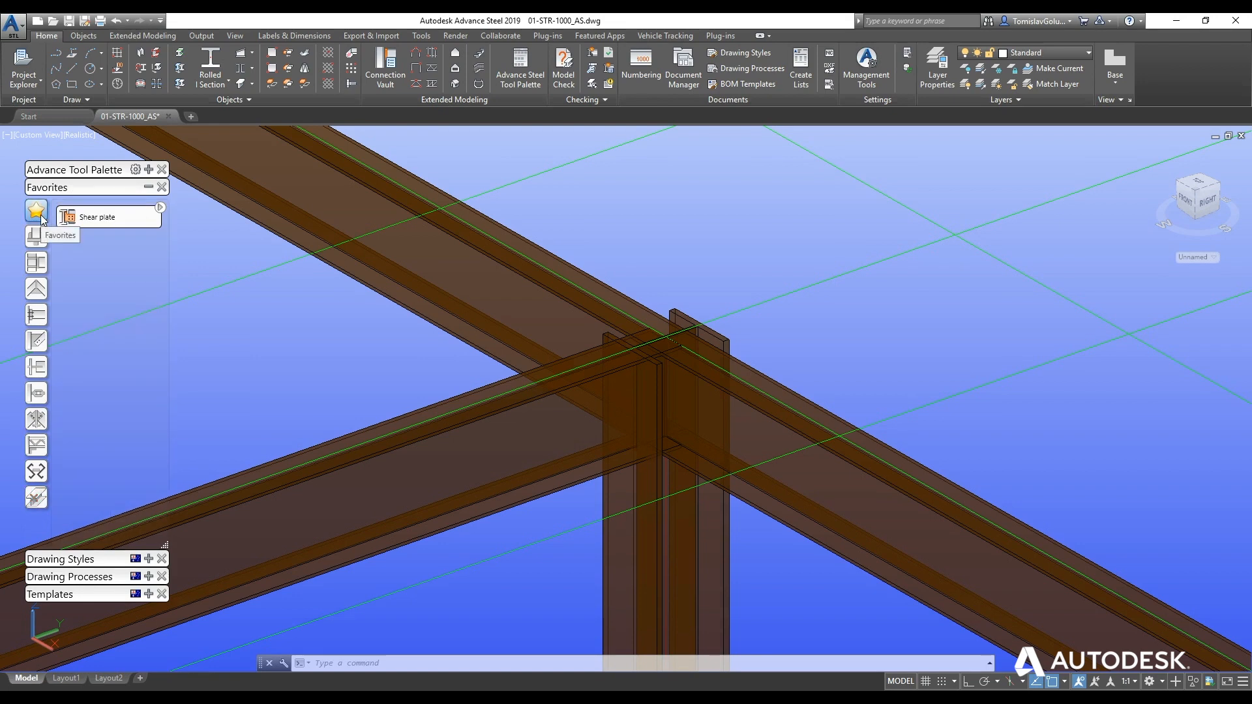
{"action": "left_click", "coordinate": [36, 240]}
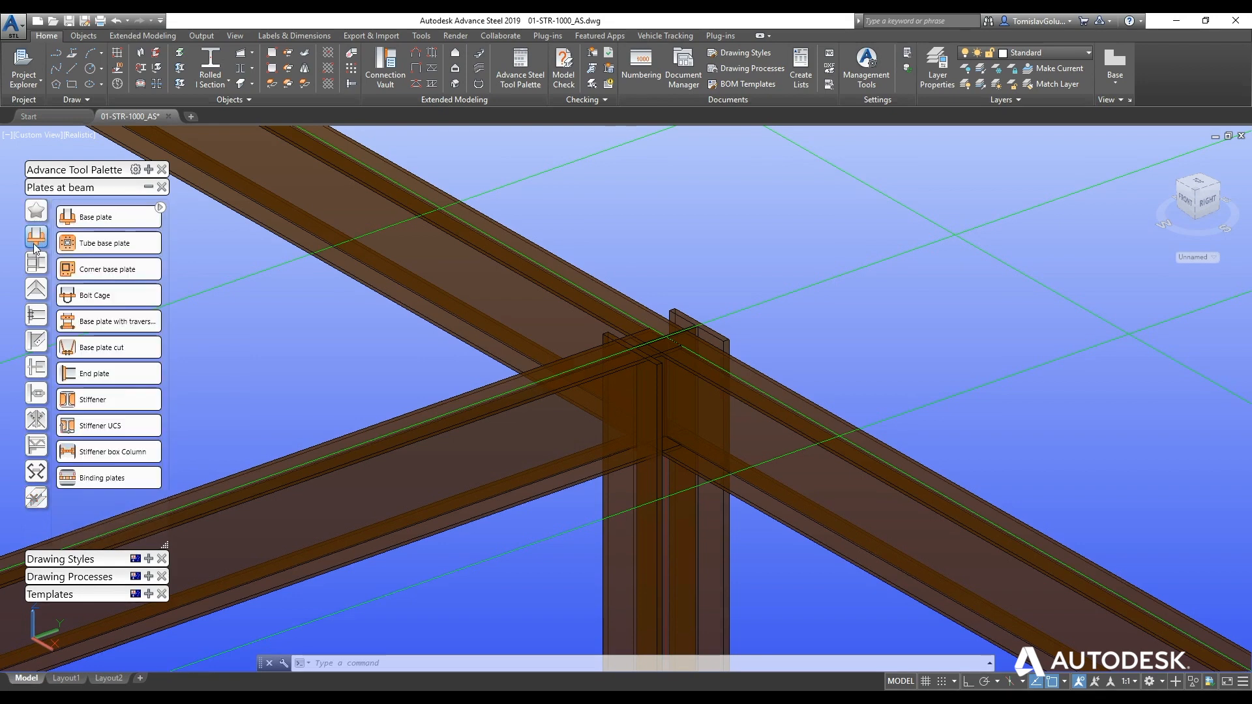
{"action": "left_click", "coordinate": [150, 217]}
{"action": "left_click", "coordinate": [36, 210]}
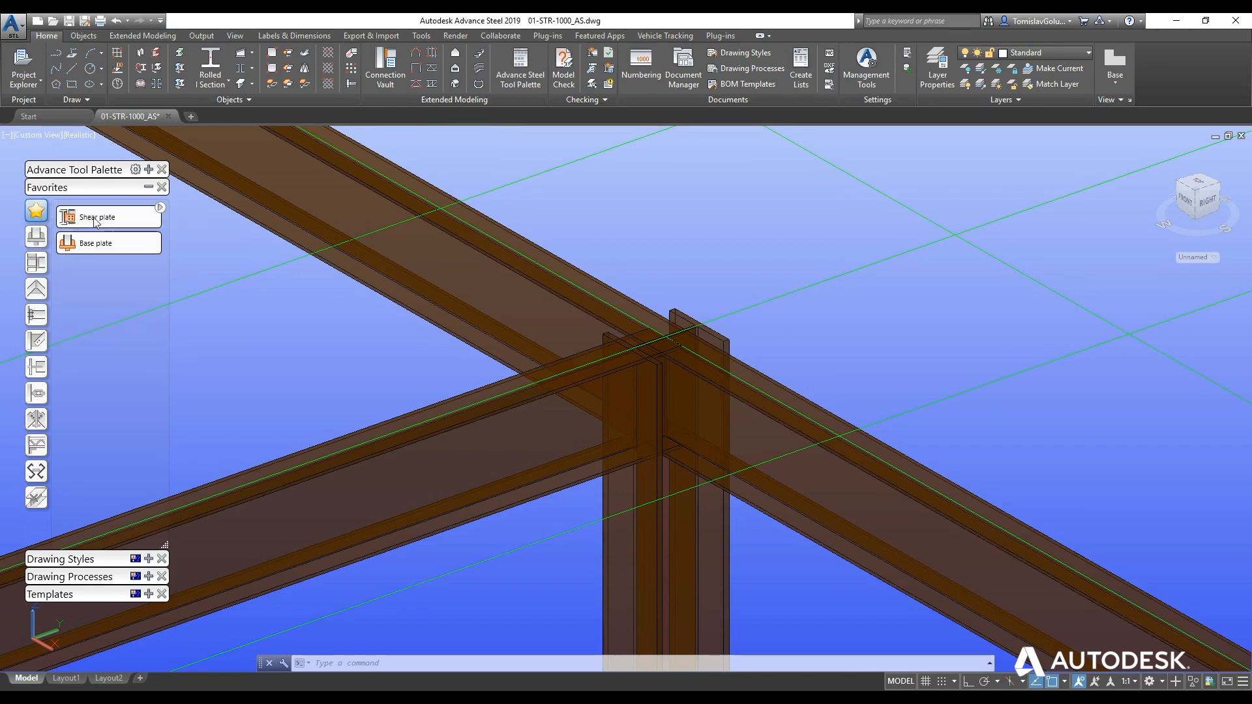
Review the previews and descriptions of the joints in the Plates at beam and Column - Beam categories
{"action": "left_click", "coordinate": [36, 236]}
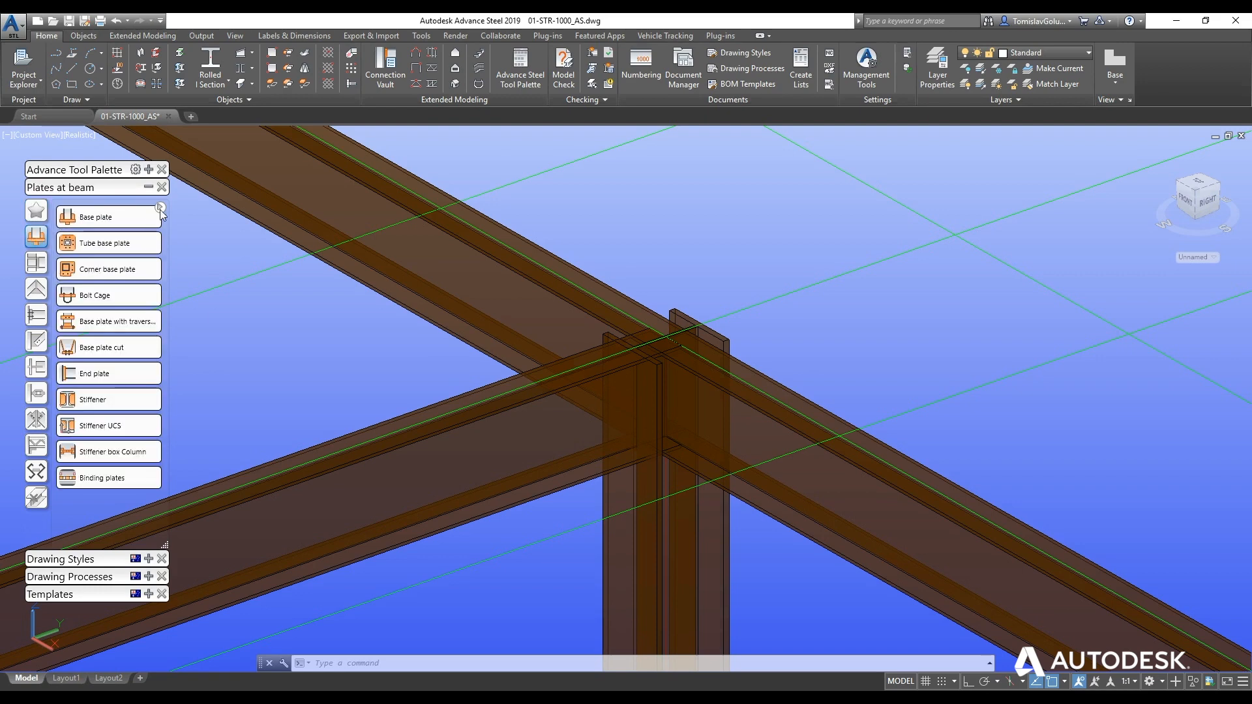
{"action": "mouse_move", "coordinate": [161, 213]}
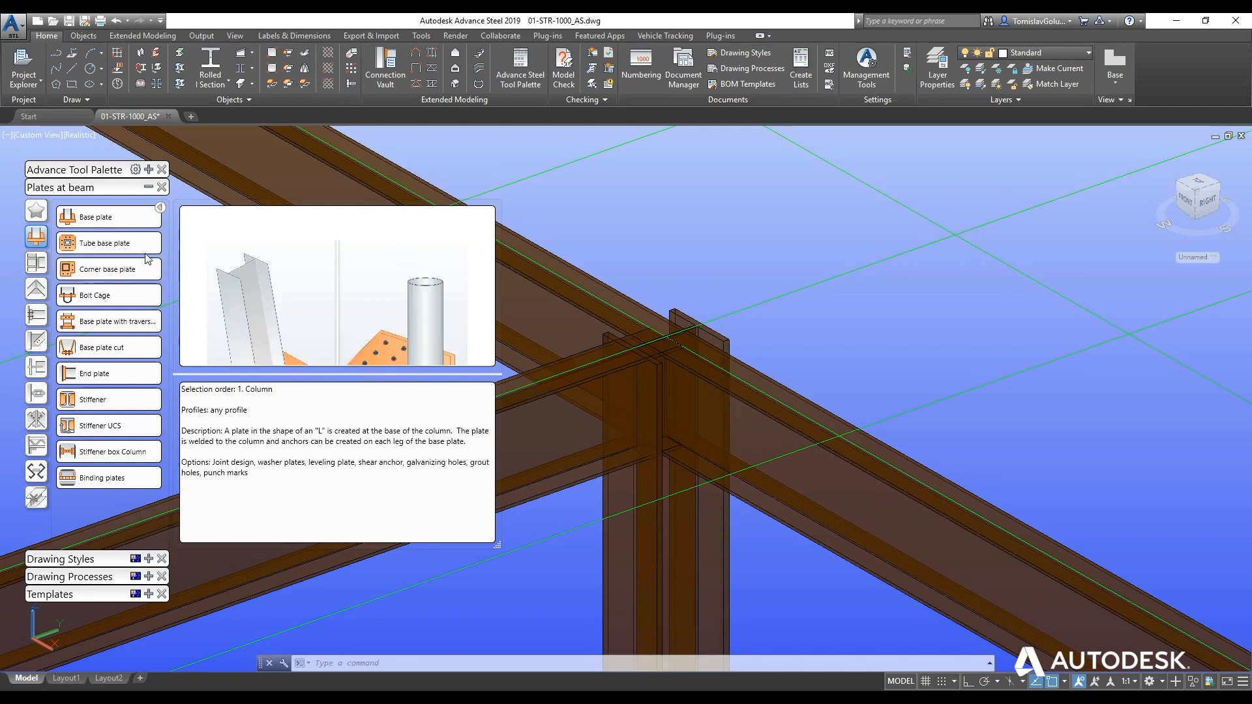
{"action": "left_click", "coordinate": [36, 262]}
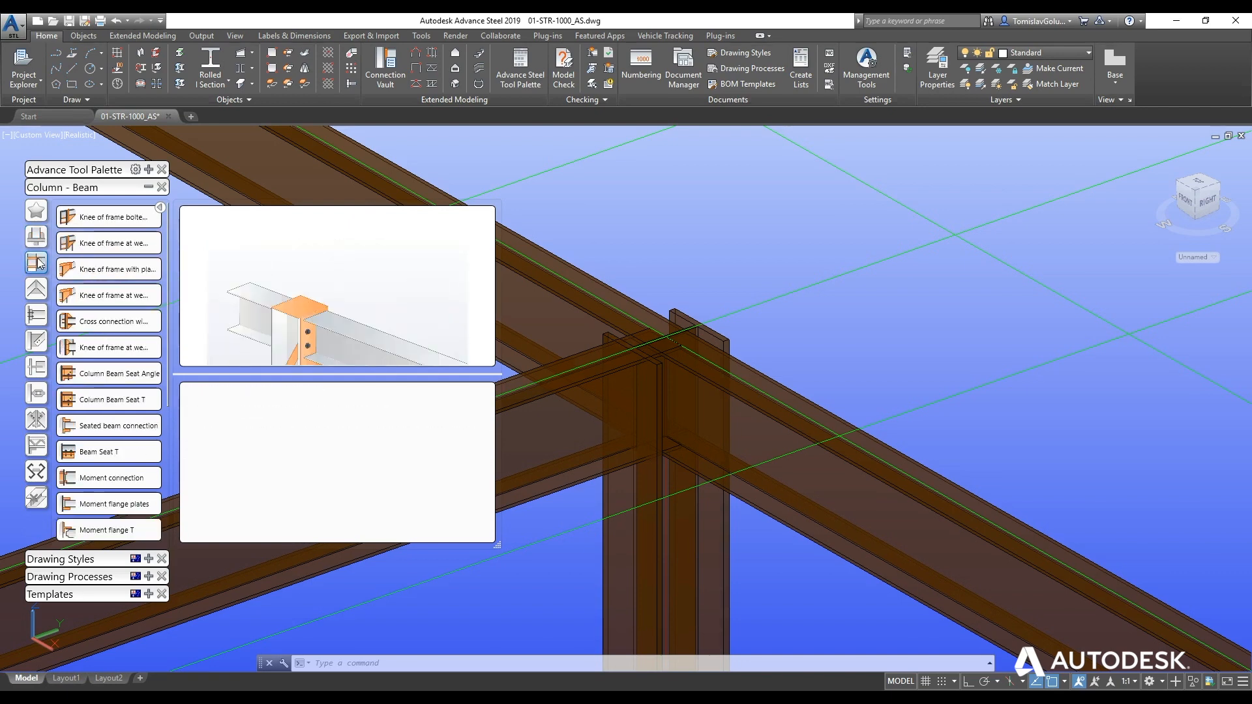
{"action": "scroll", "coordinate": [81, 323], "scroll_direction": "down", "scroll_amount": 3}
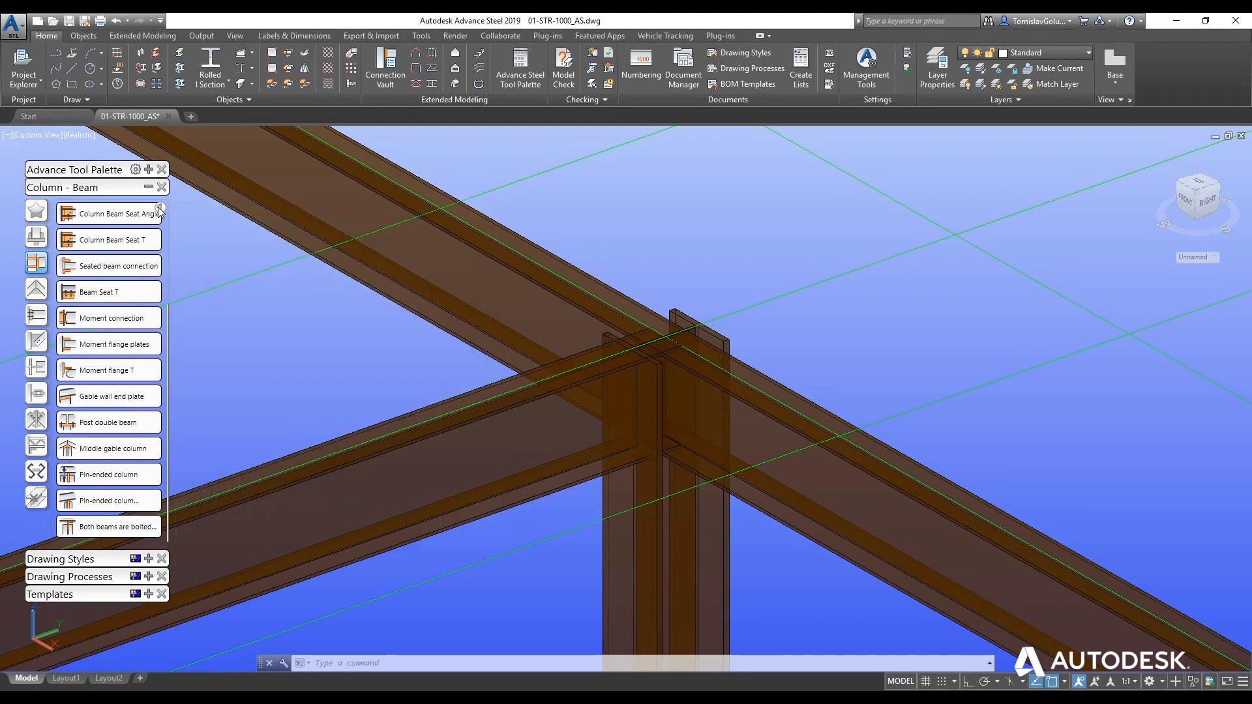
Show the favorite joints and examine the column-beam intersections around the unconnected intermediate column
{"action": "left_click", "coordinate": [36, 210]}
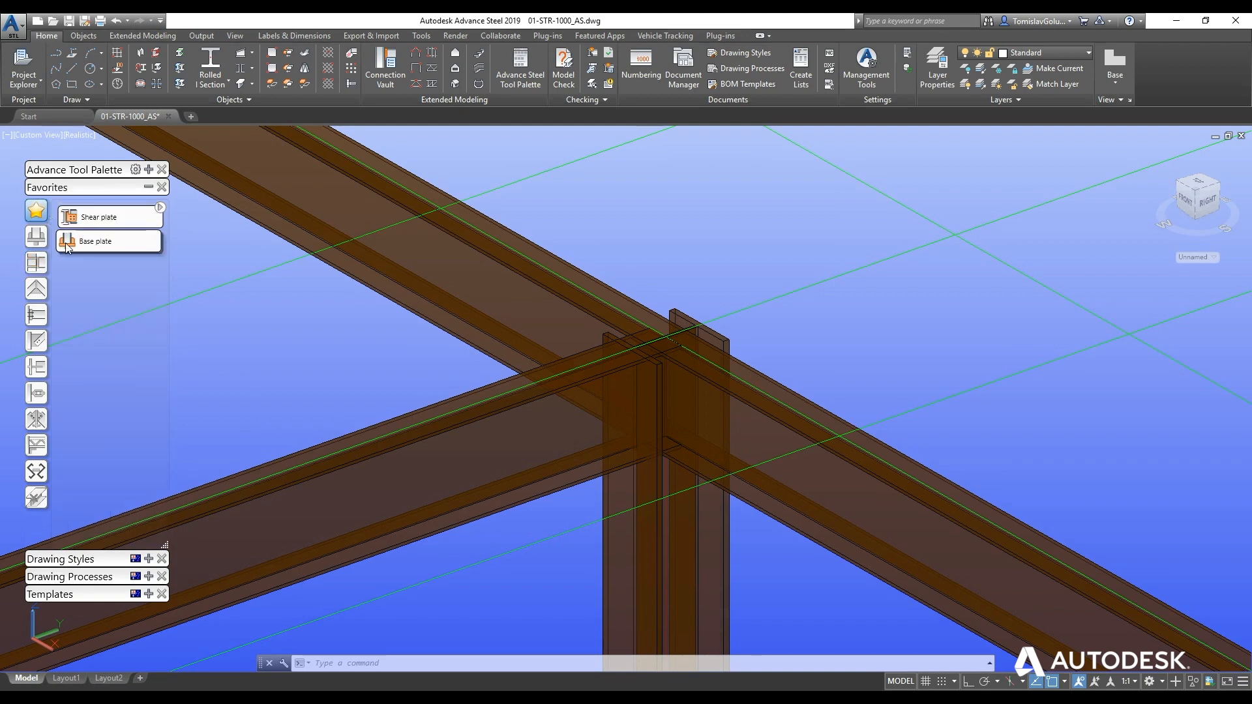
{"action": "left_click", "coordinate": [96, 215]}
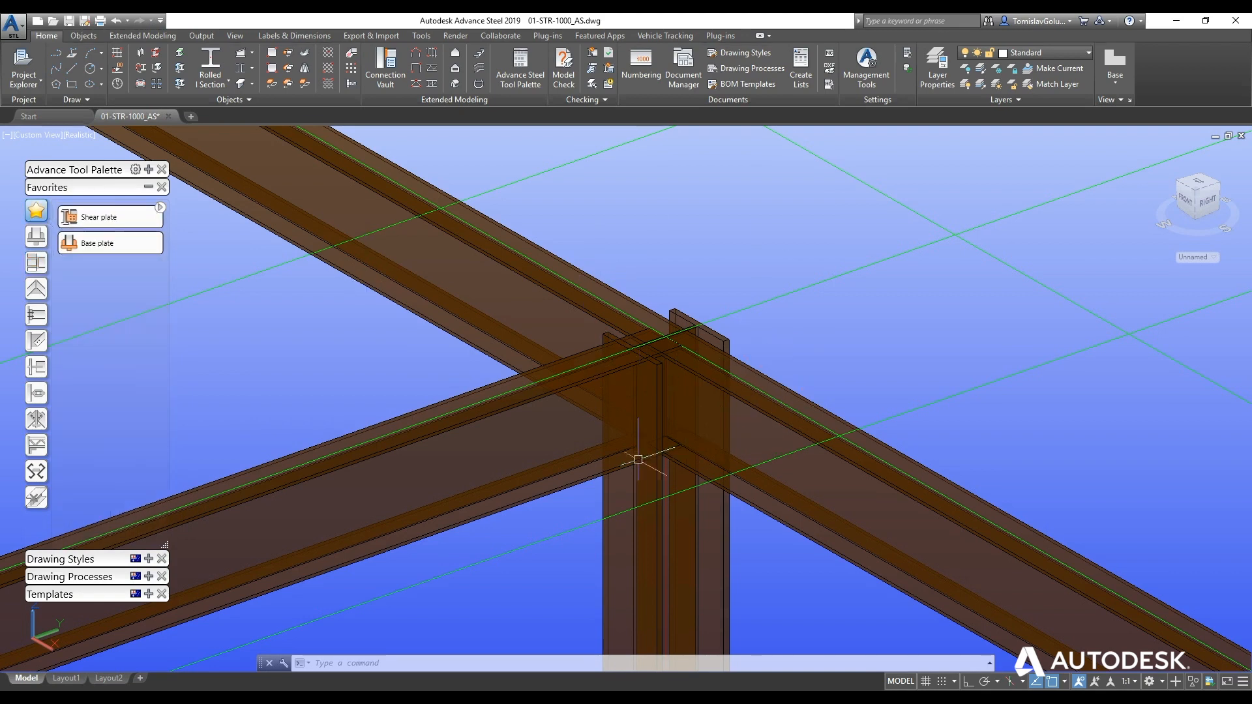
{"action": "left_click", "coordinate": [615, 330]}
{"action": "mouse_move", "coordinate": [788, 326]}
{"action": "middle_mouse_down"}
{"action": "mouse_move", "coordinate": [798, 313]}
{"action": "mouse_move", "coordinate": [679, 352]}
{"action": "mouse_move", "coordinate": [559, 335]}
{"action": "mouse_move", "coordinate": [455, 352]}
{"action": "mouse_move", "coordinate": [534, 359]}
{"action": "mouse_move", "coordinate": [467, 349]}
{"action": "mouse_move", "coordinate": [778, 339]}
{"action": "middle_mouse_up"}
{"action": "scroll", "coordinate": [541, 249], "scroll_direction": "down", "scroll_amount": 10}
{"action": "middle_click_drag", "start_coordinate": [615, 329], "coordinate": [560, 352], "text": "shift"}
{"action": "scroll", "coordinate": [567, 374], "scroll_direction": "up", "scroll_amount": 10}
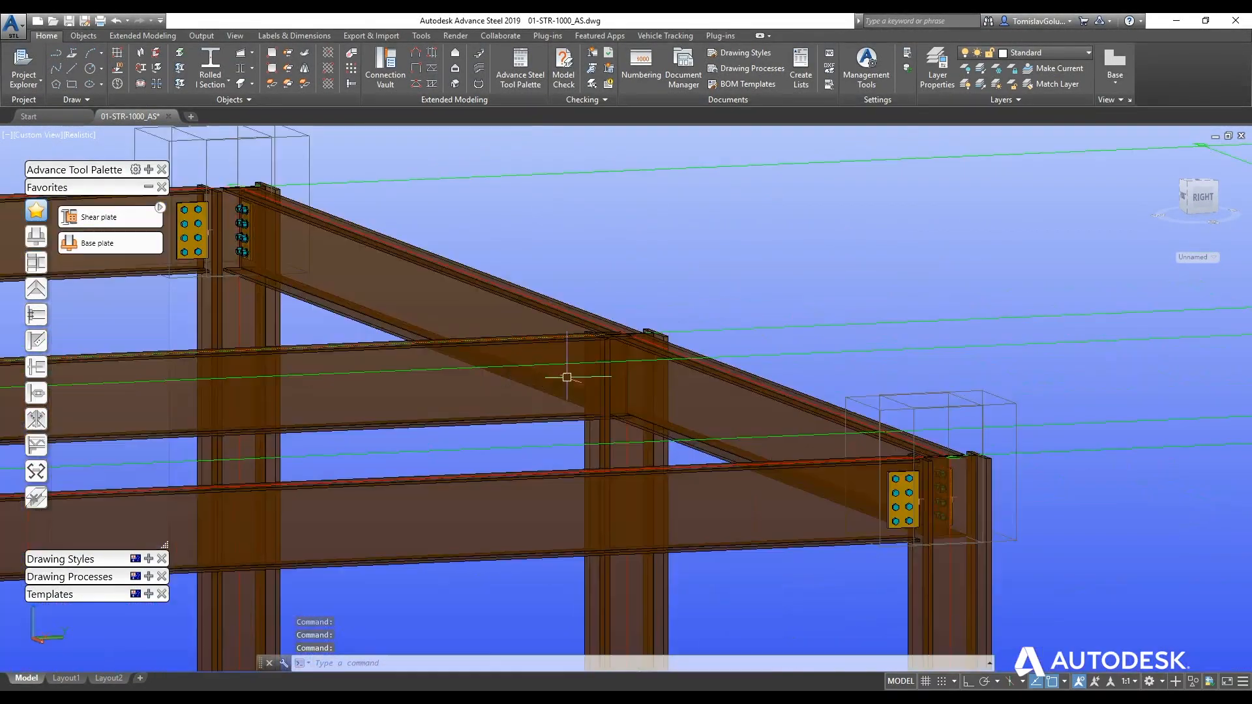
{"action": "middle_click_drag", "start_coordinate": [662, 378], "coordinate": [704, 385], "text": "shift"}
{"action": "scroll", "coordinate": [749, 378], "scroll_direction": "up", "scroll_amount": 5}
{"action": "scroll", "coordinate": [750, 379], "scroll_direction": "down", "scroll_amount": 3}
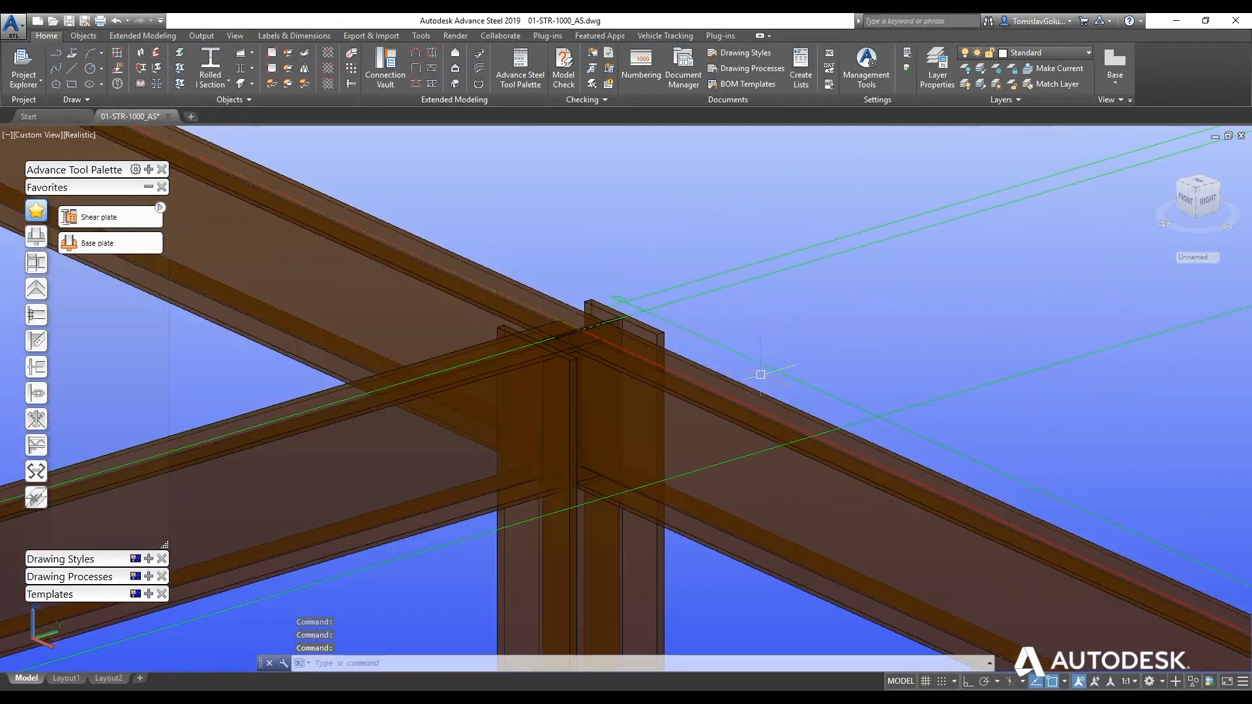
Create a Shear plate joint with the intermediate column as main beam and the adjoining roof edge beam as secondary beam
{"action": "left_click", "coordinate": [68, 216]}
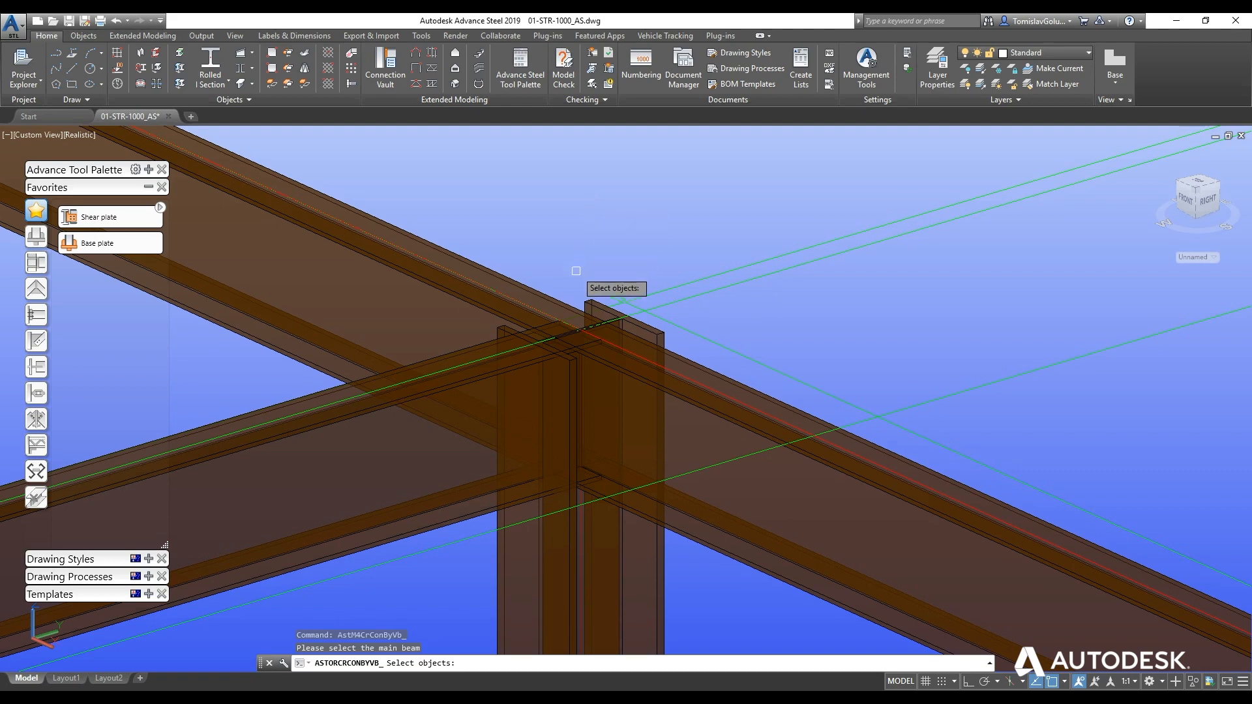
{"action": "left_click", "coordinate": [583, 296]}
{"action": "left_click", "coordinate": [585, 281]}
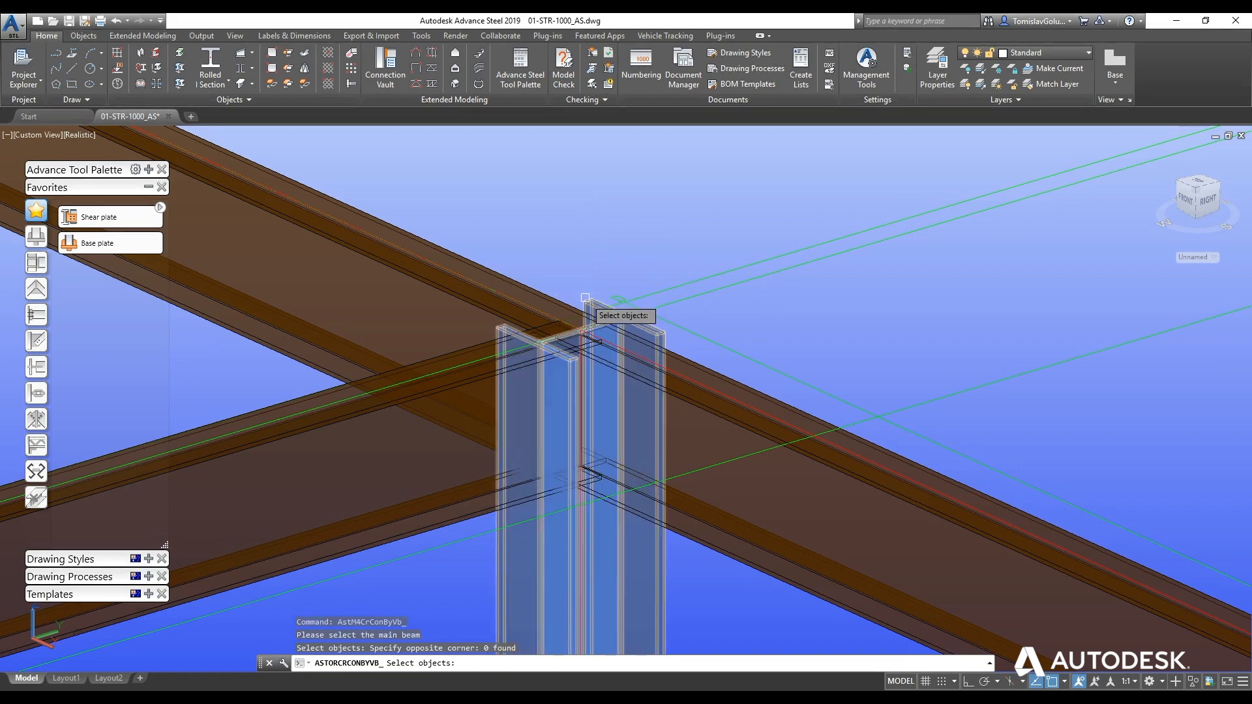
{"action": "left_click", "coordinate": [587, 301]}
{"action": "key", "text": "Return"}
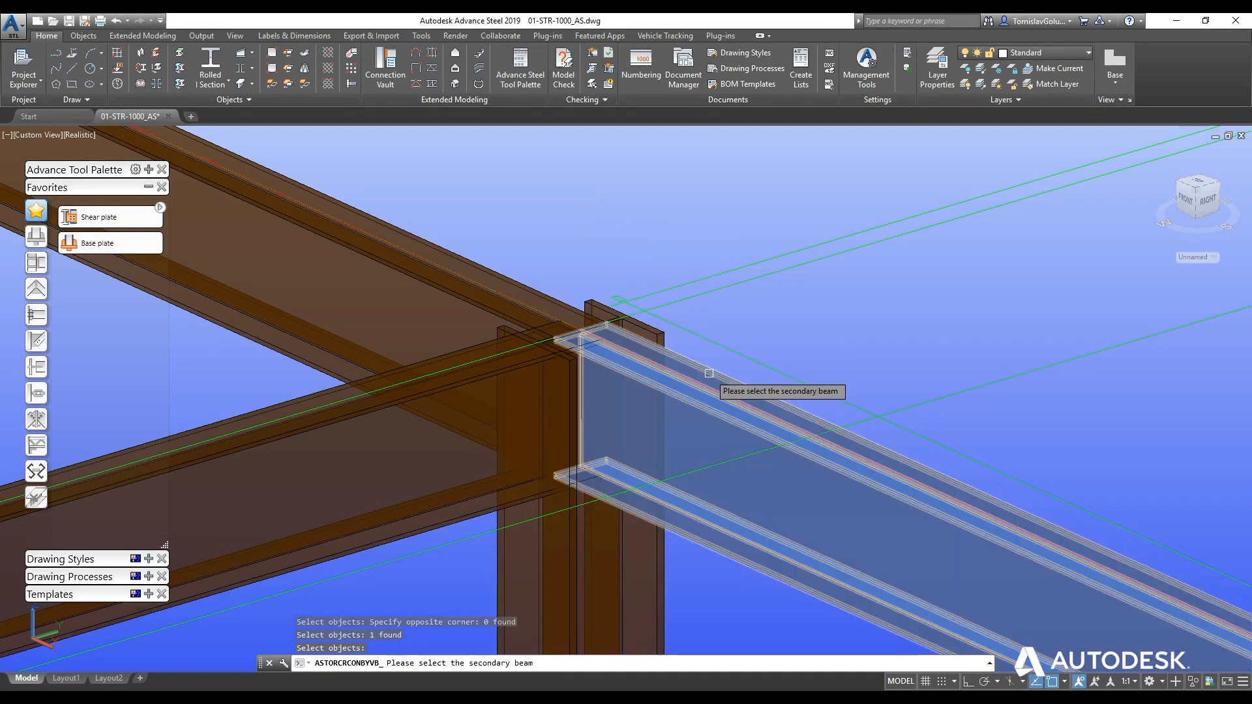
{"action": "left_click", "coordinate": [709, 373]}
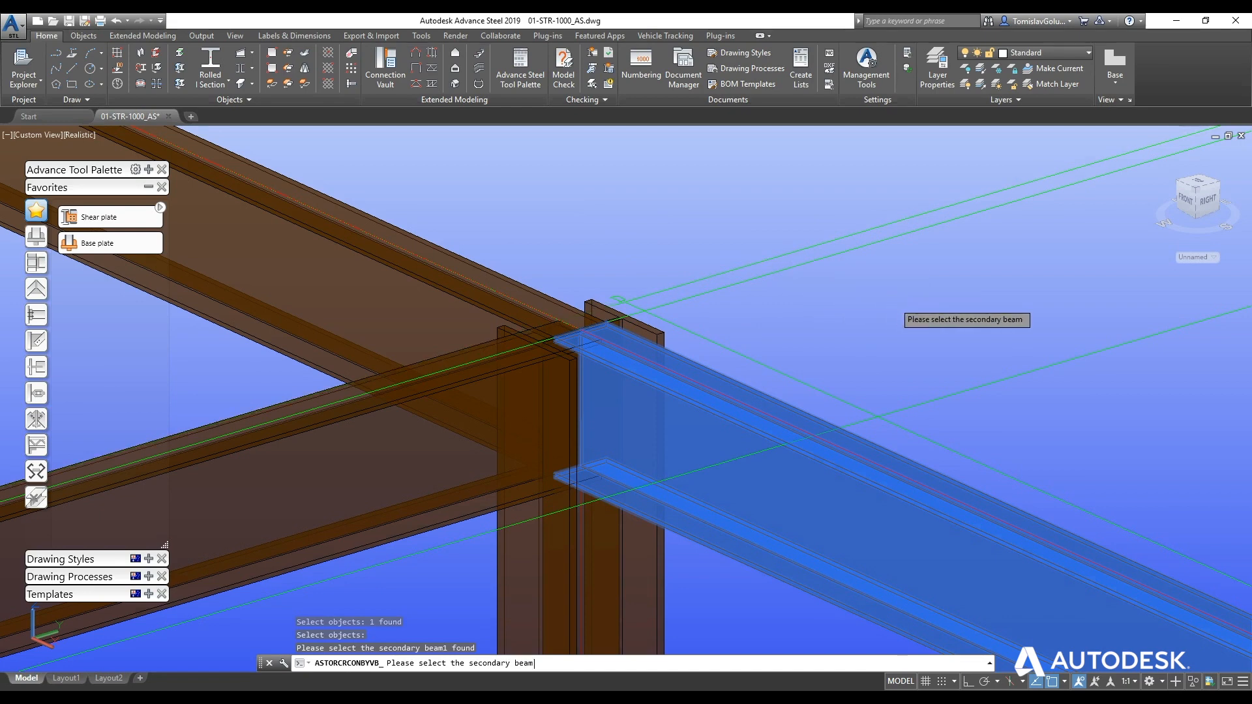
{"action": "key", "text": "Return"}
{"action": "left_click_drag", "start_coordinate": [906, 382], "coordinate": [910, 295]}
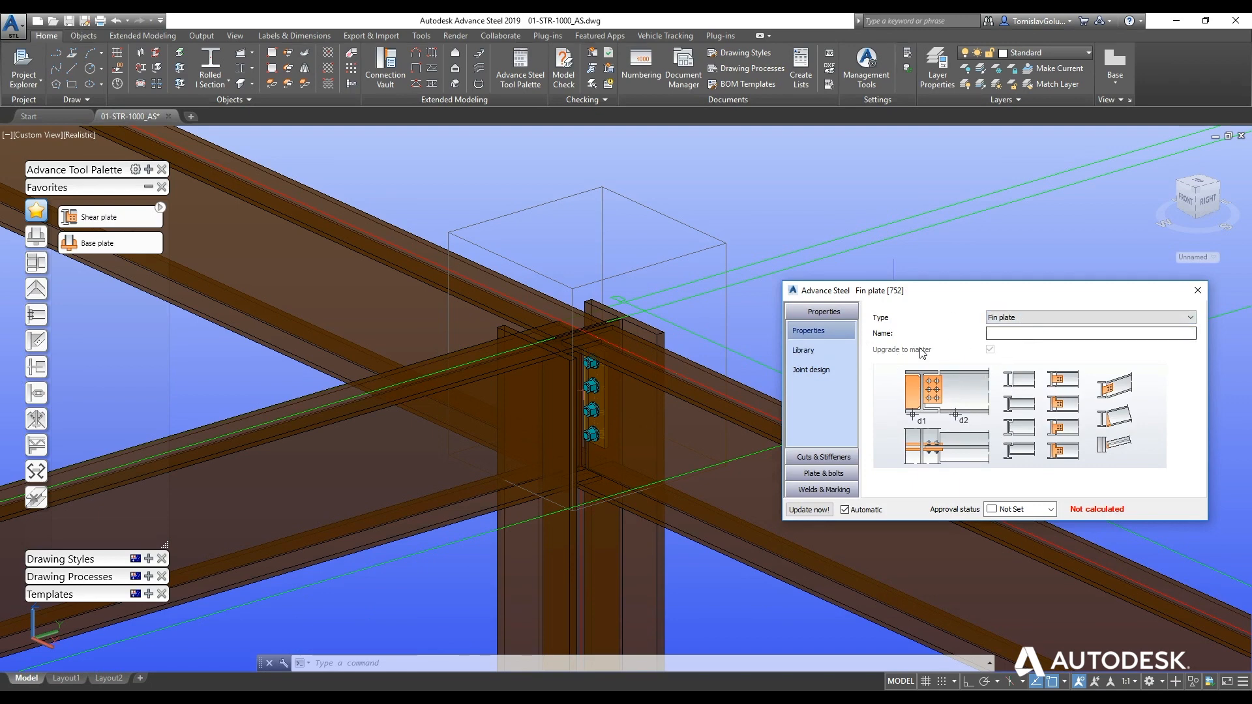
Import the values of the WSP_UB_360_4-70 entry from the fin plate's joint library
{"action": "left_click", "coordinate": [803, 350]}
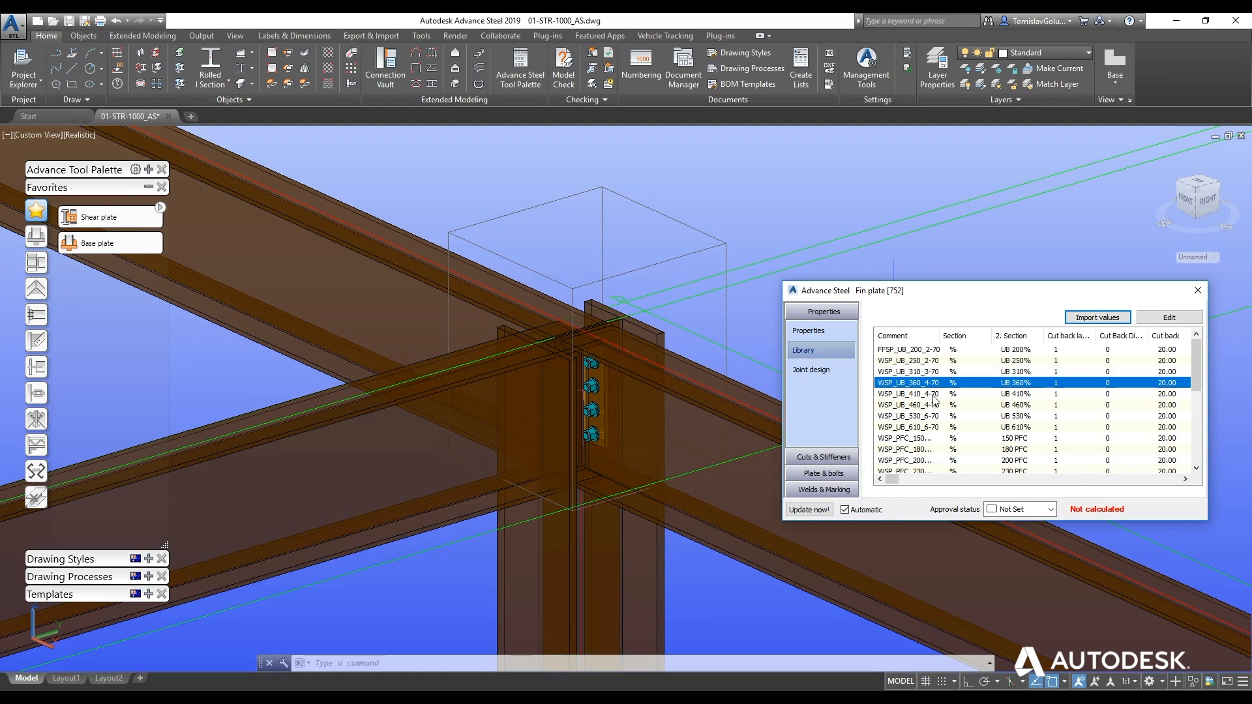
{"action": "left_click_drag", "start_coordinate": [1015, 294], "coordinate": [978, 333]}
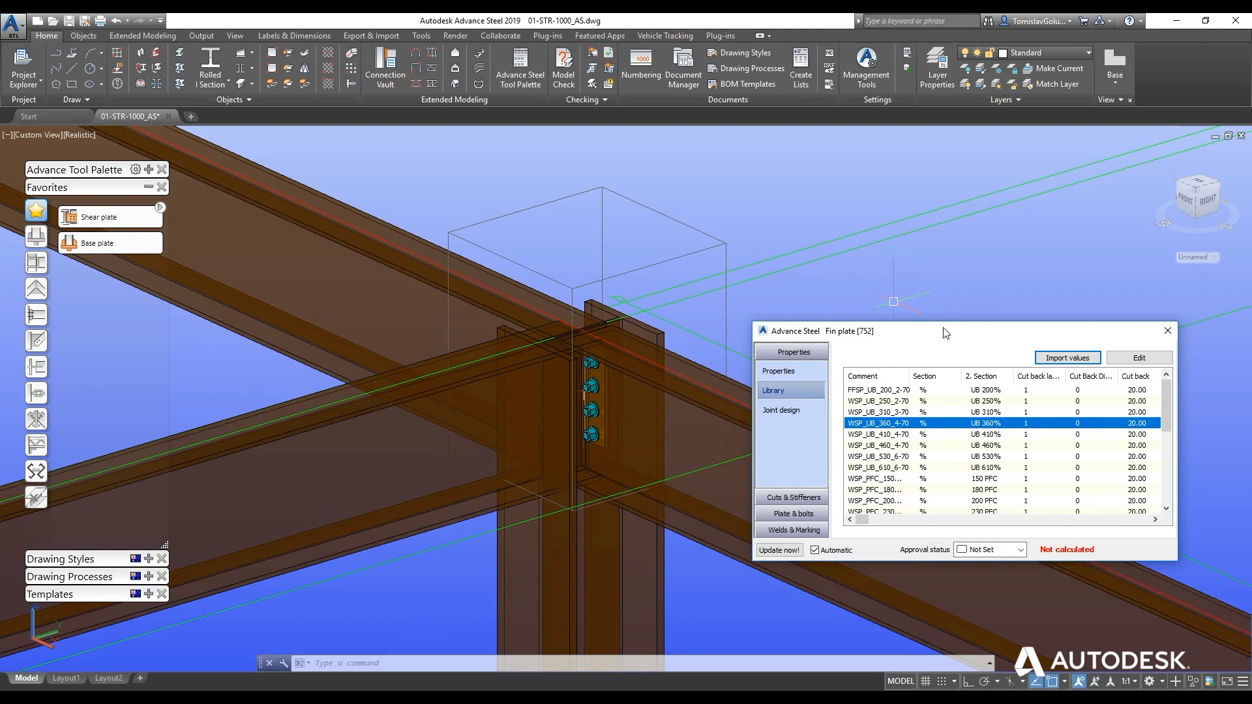
{"action": "left_click_drag", "start_coordinate": [946, 334], "coordinate": [953, 348]}
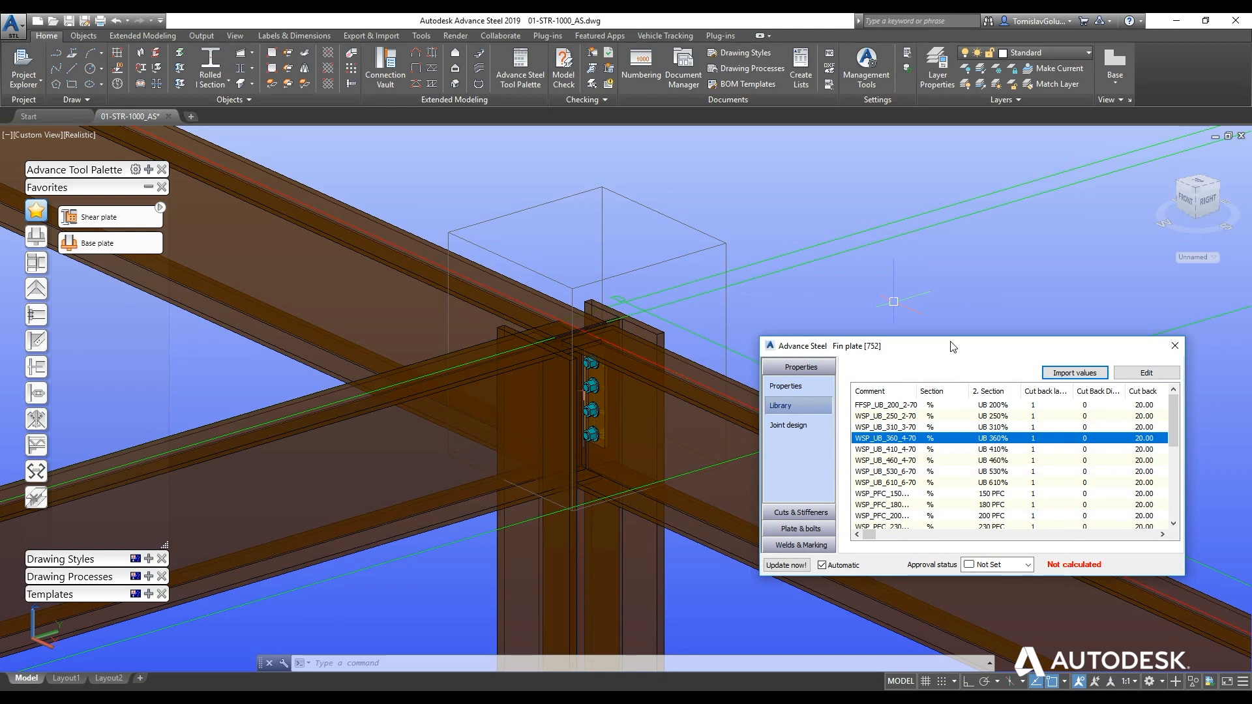
{"action": "left_click", "coordinate": [1079, 373]}
Review the fin plate's beam cut settings, set the vertical bolts' set out to Middle, and open the horizontal bolt settings
{"action": "left_click", "coordinate": [804, 511]}
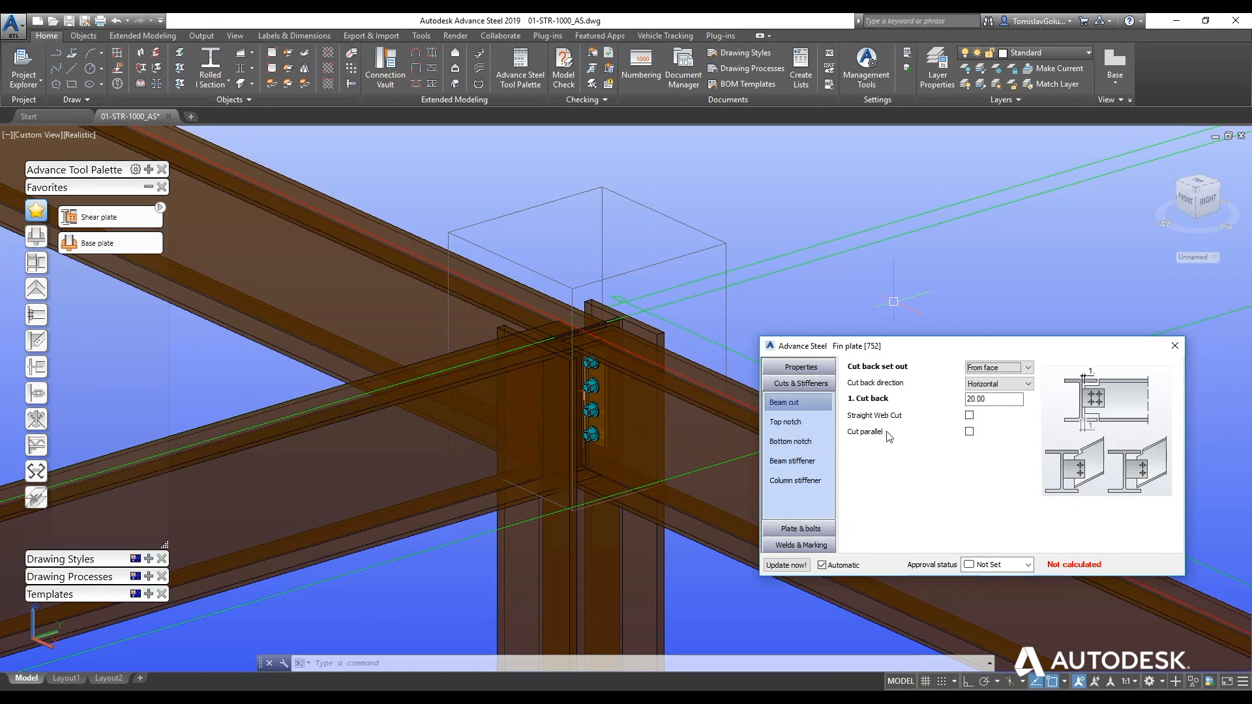
{"action": "left_click", "coordinate": [816, 529]}
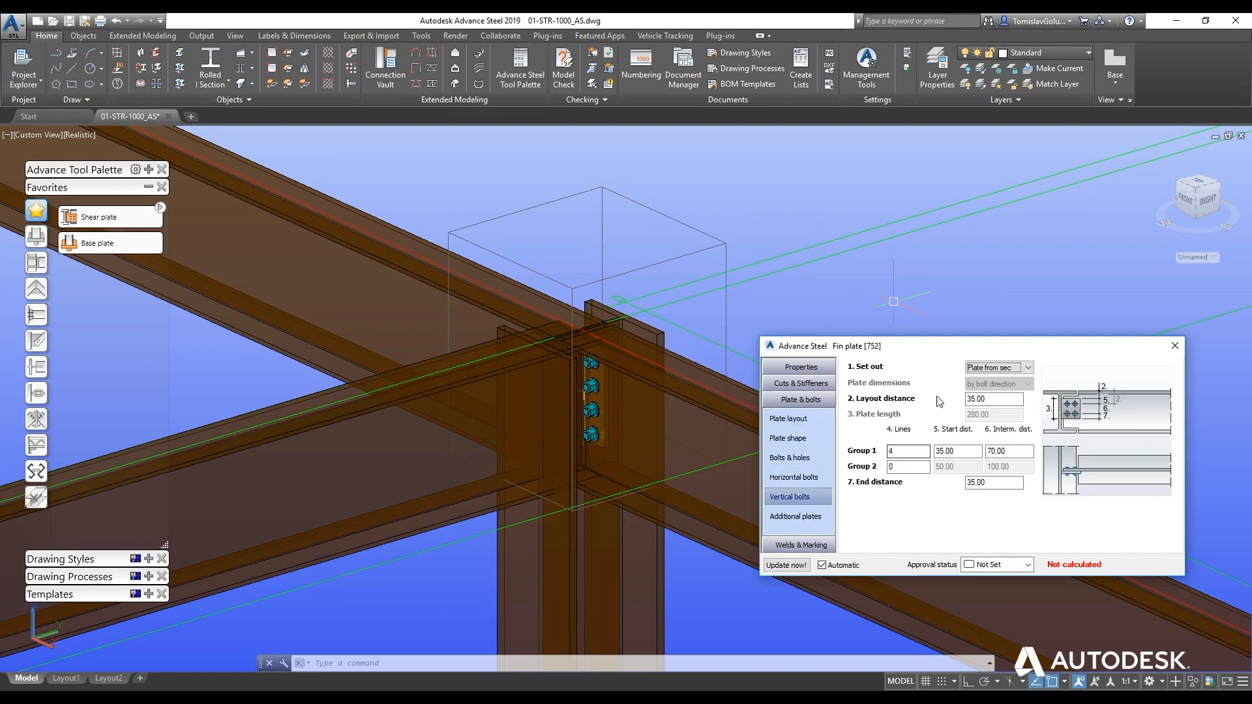
{"action": "left_click", "coordinate": [986, 369]}
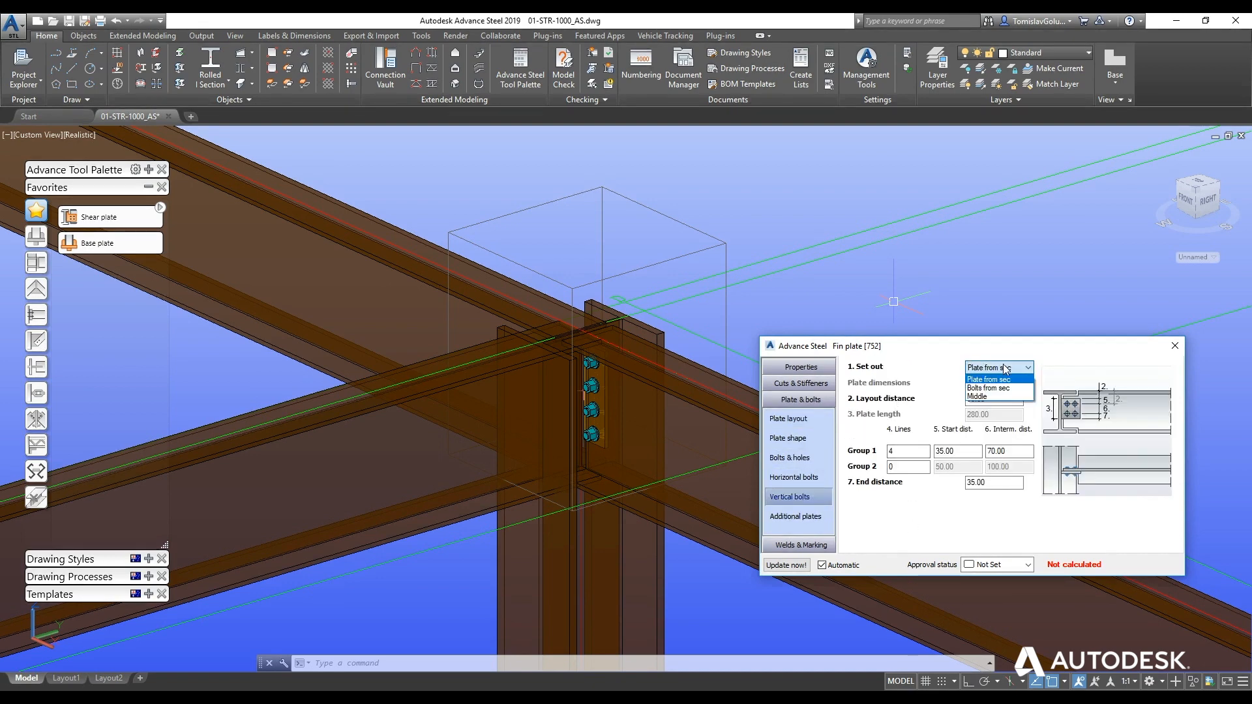
{"action": "left_click", "coordinate": [985, 396]}
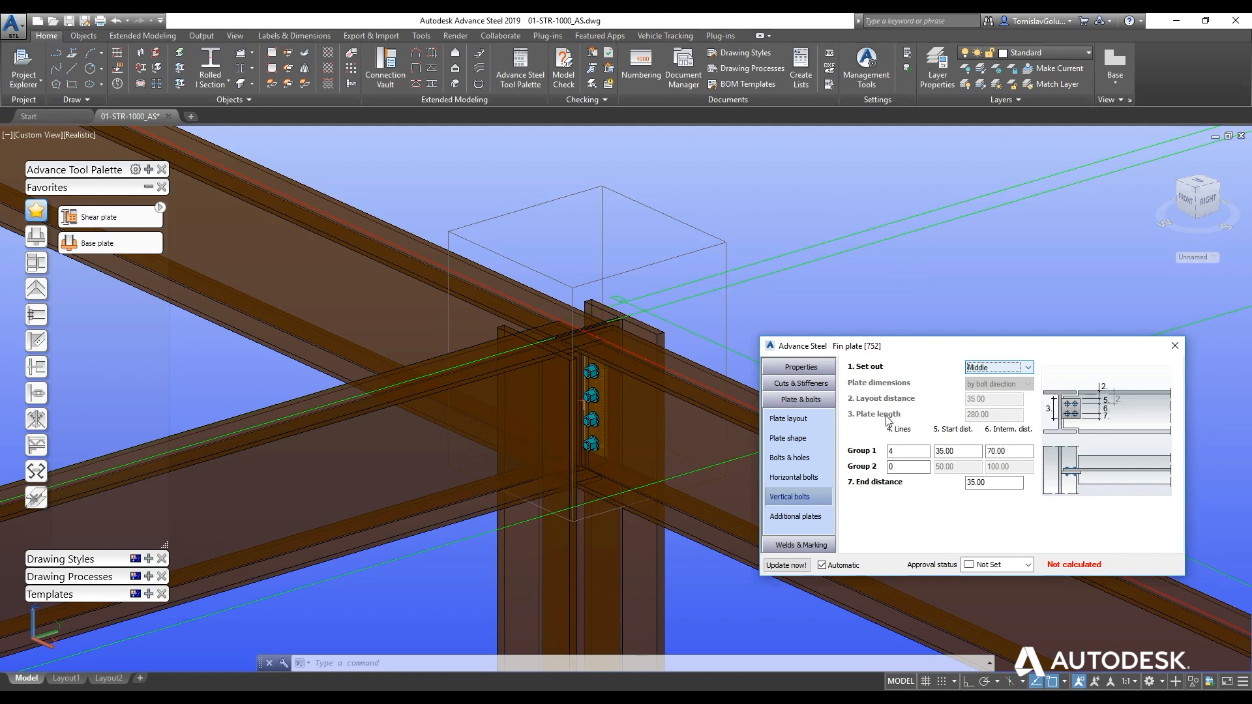
{"action": "left_click", "coordinate": [801, 478]}
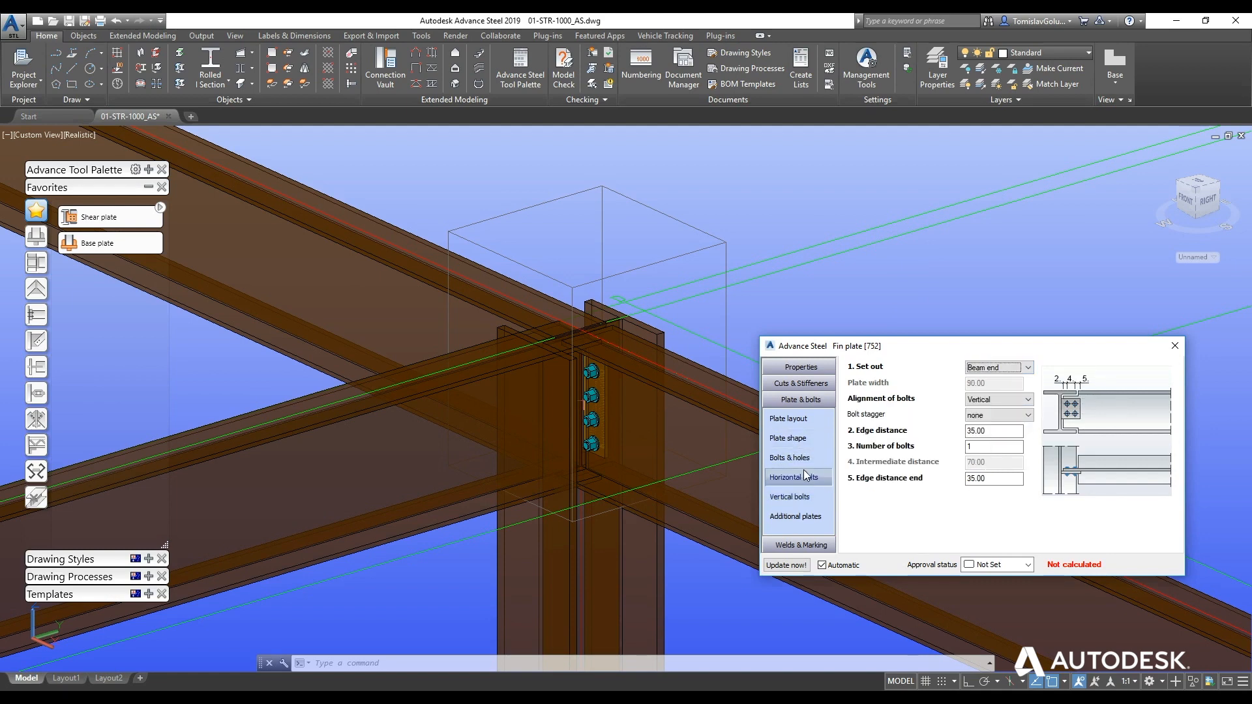
Set the number of horizontal bolts in the fin plate to 3
{"action": "left_click", "coordinate": [969, 447]}
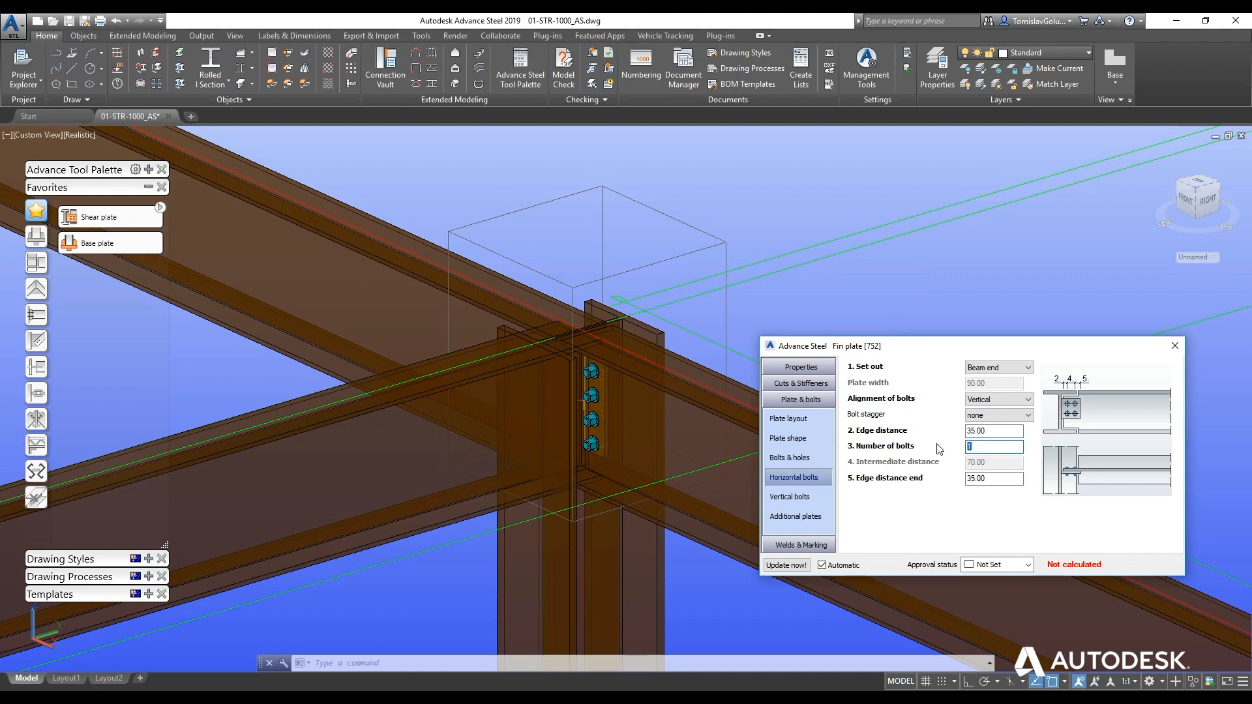
{"action": "left_click", "coordinate": [988, 430]}
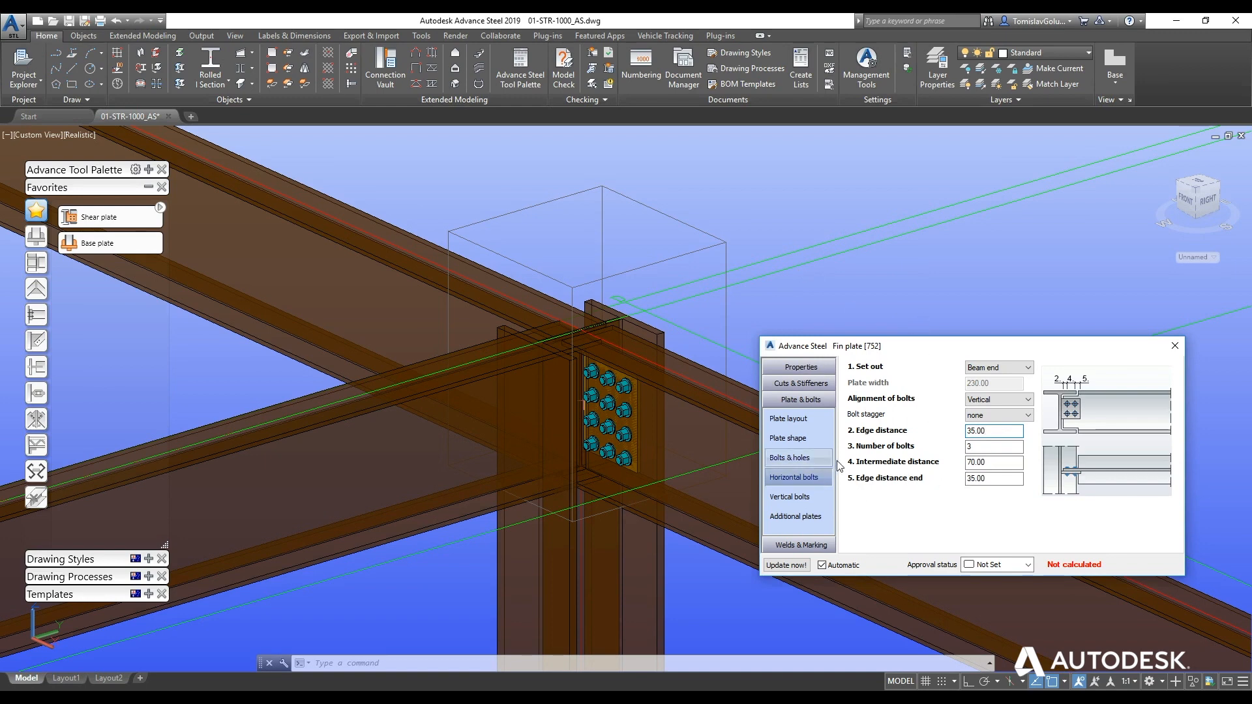
Review the fin plate's main web weld location options and plate layout settings, and close the joint's properties
{"action": "left_click", "coordinate": [811, 546]}
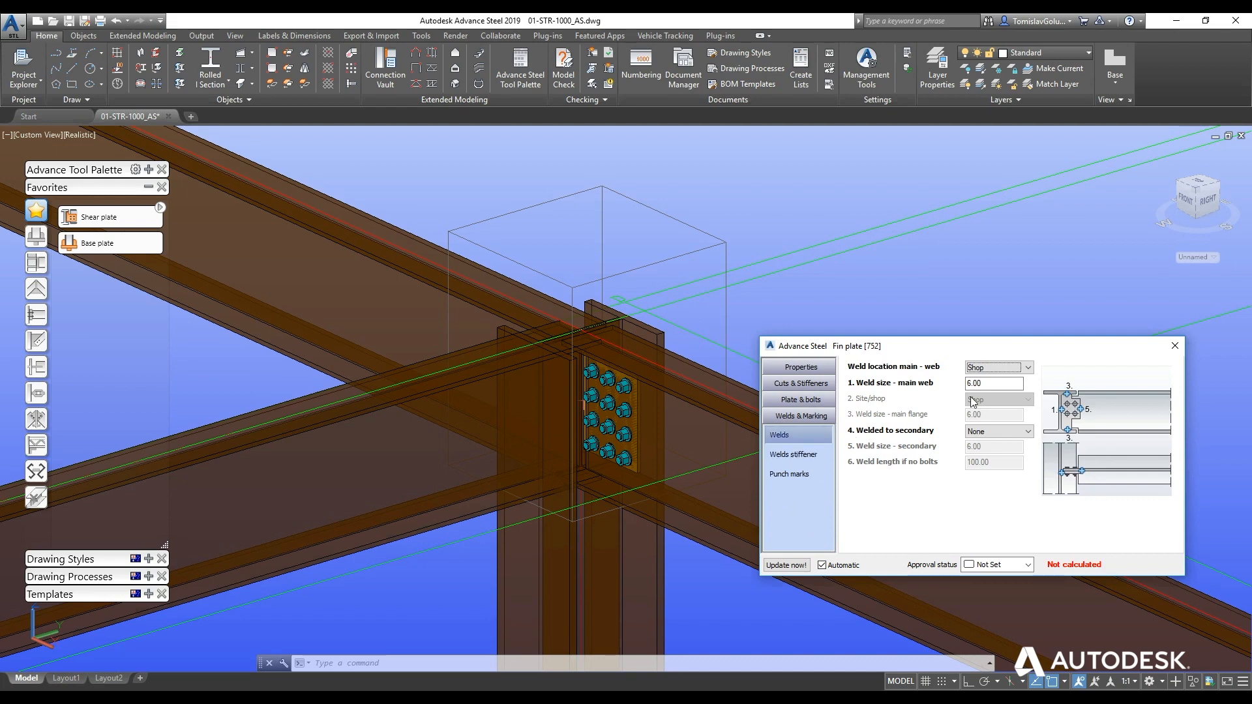
{"action": "left_click", "coordinate": [1008, 369]}
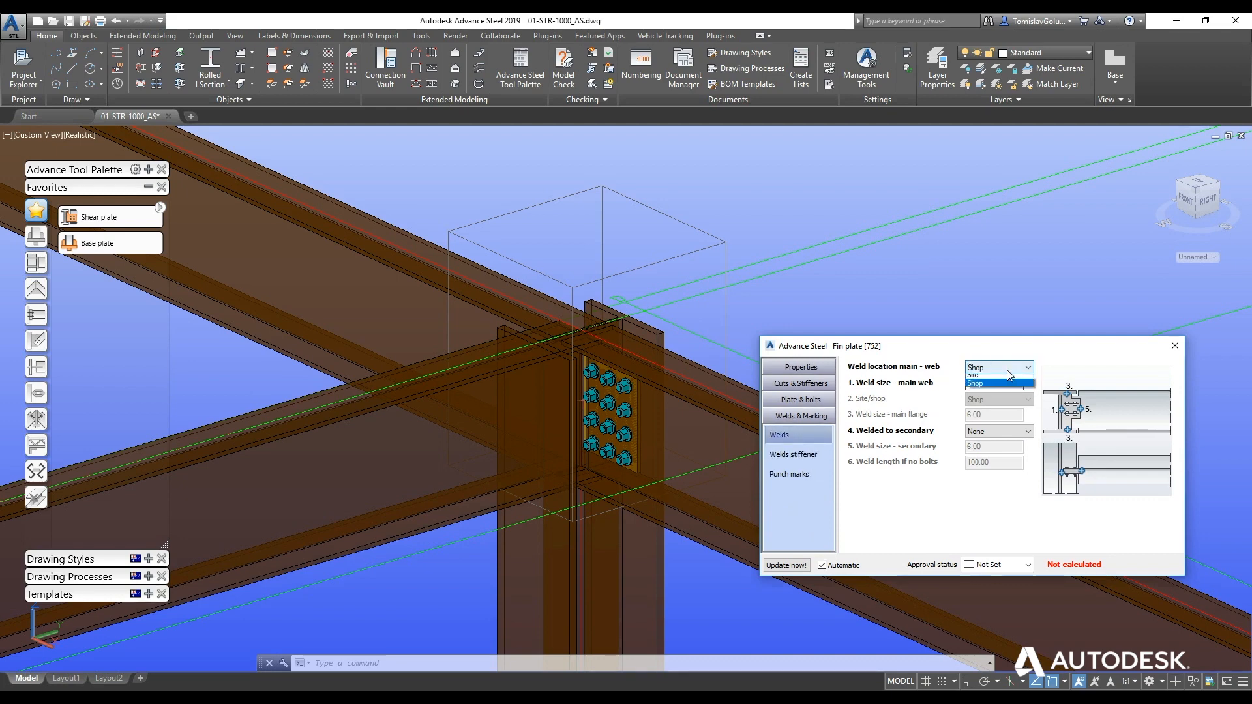
{"action": "left_click", "coordinate": [1008, 371]}
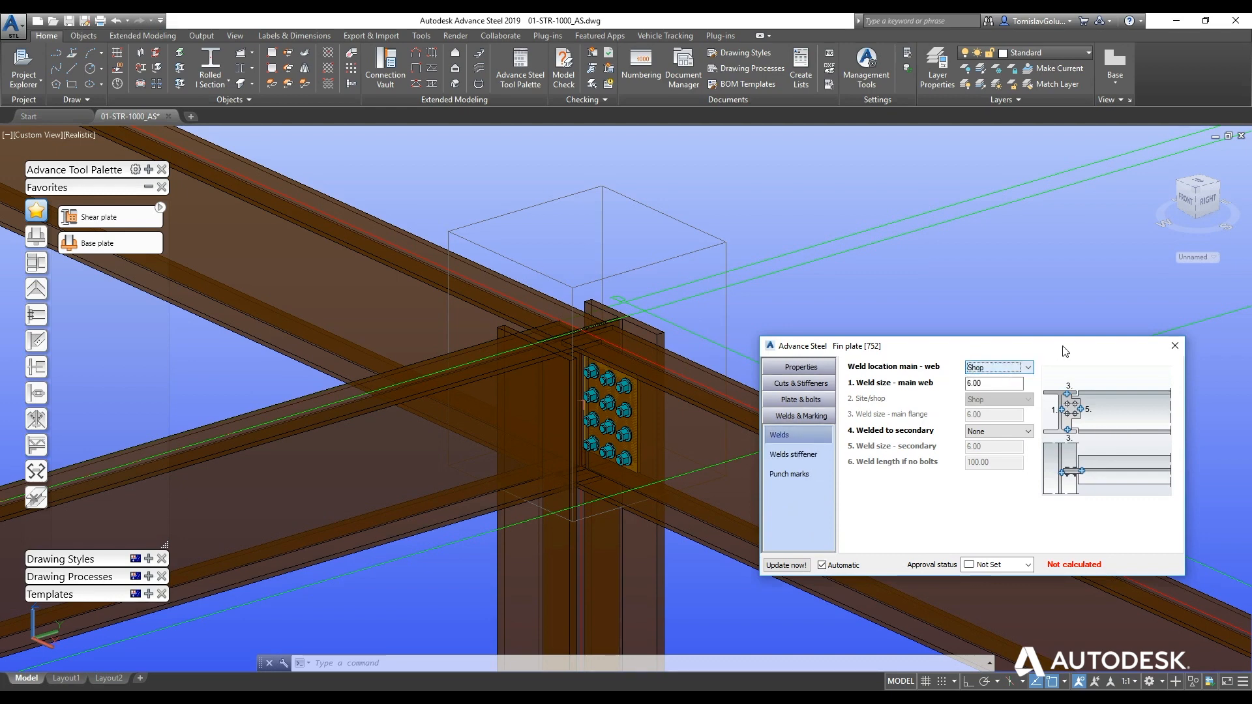
{"action": "left_click", "coordinate": [801, 400]}
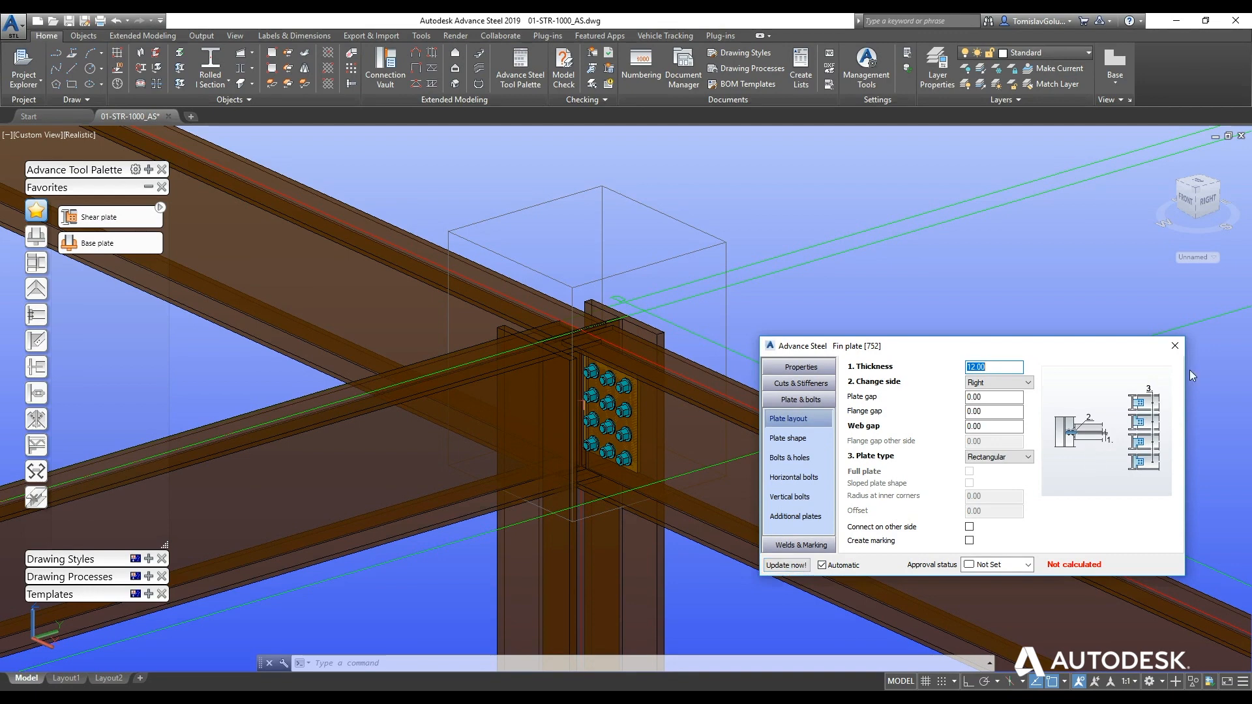
{"action": "left_click", "coordinate": [1178, 346]}
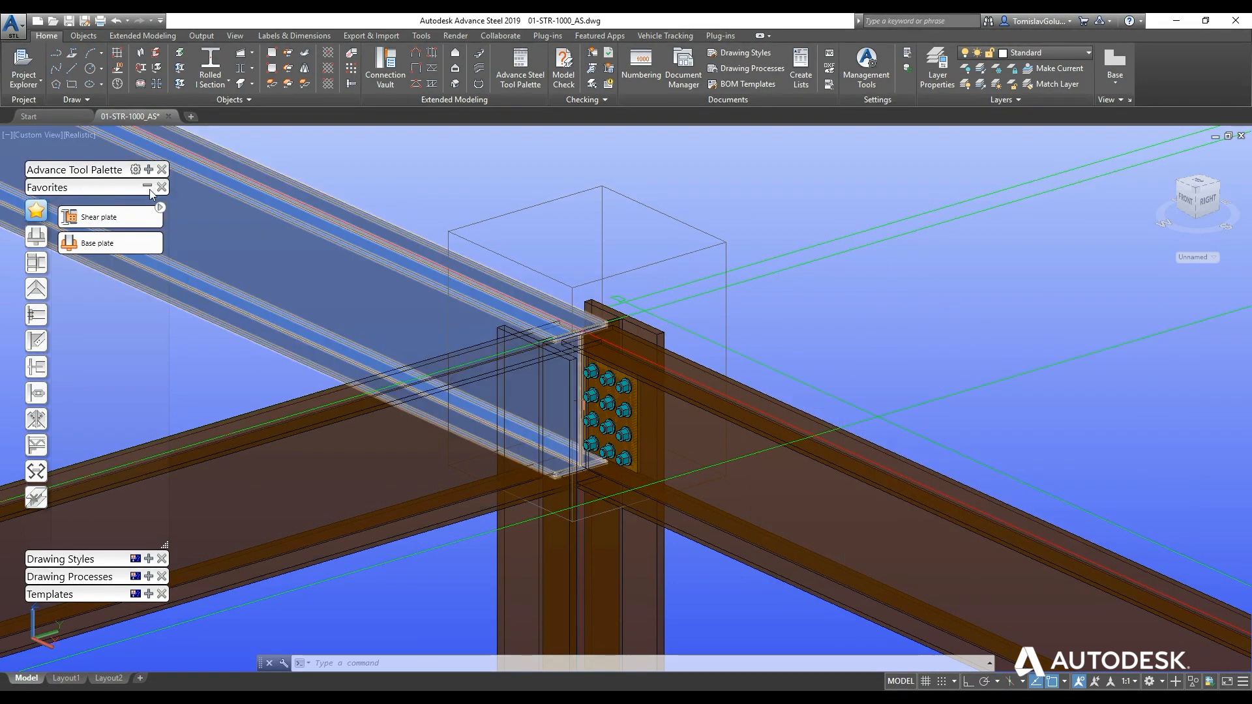
Collapse the Connection Vault and display the Tools category of the Advance Tool Palette
{"action": "left_click", "coordinate": [147, 187]}
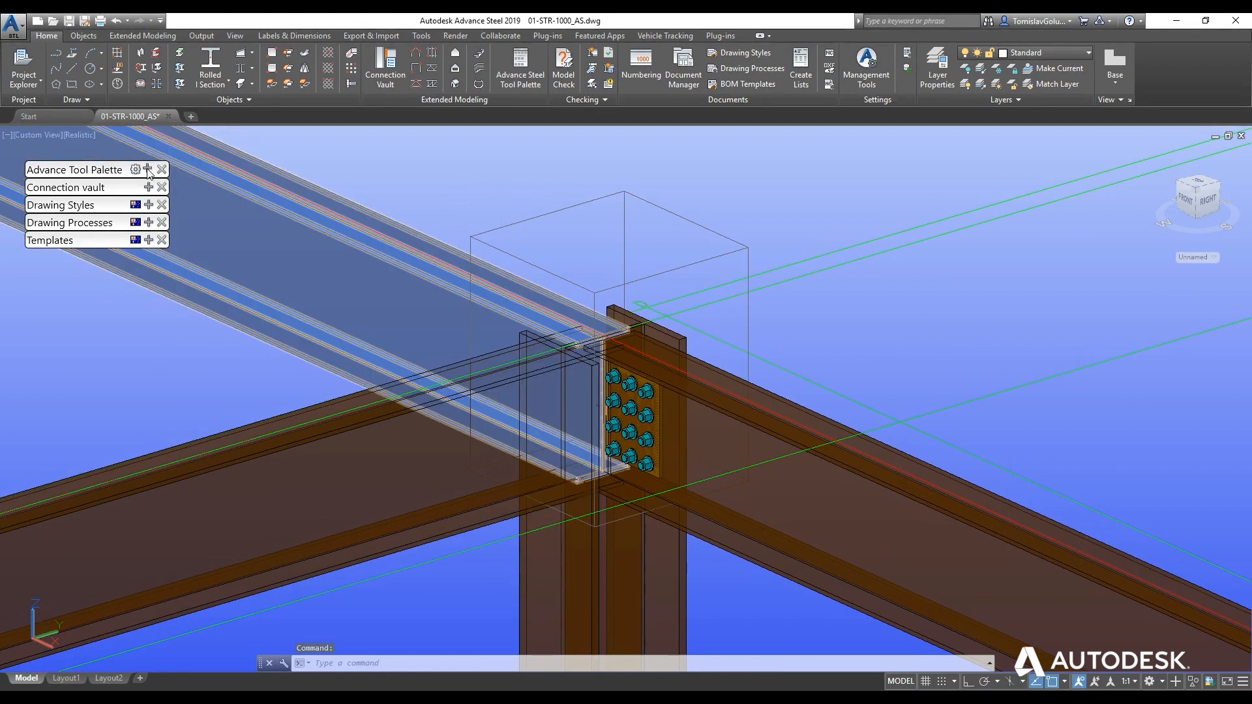
{"action": "left_click", "coordinate": [148, 170]}
{"action": "left_click", "coordinate": [36, 224]}
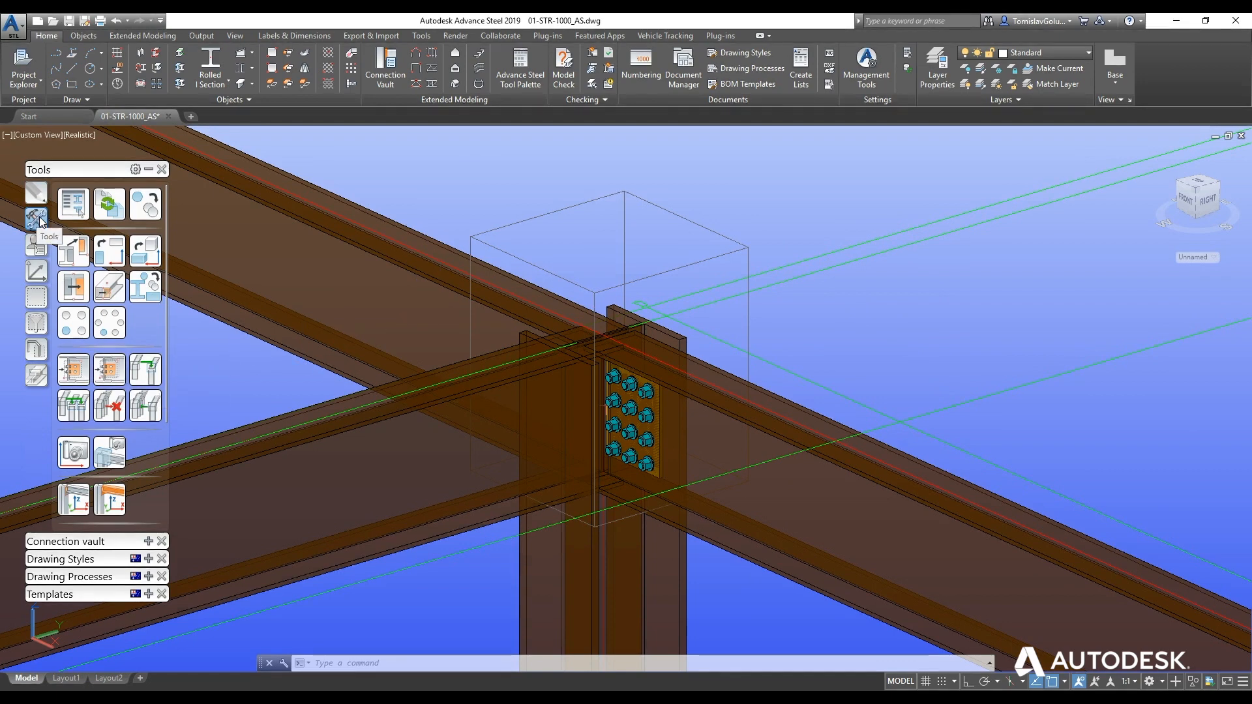
{"action": "left_click", "coordinate": [149, 170]}
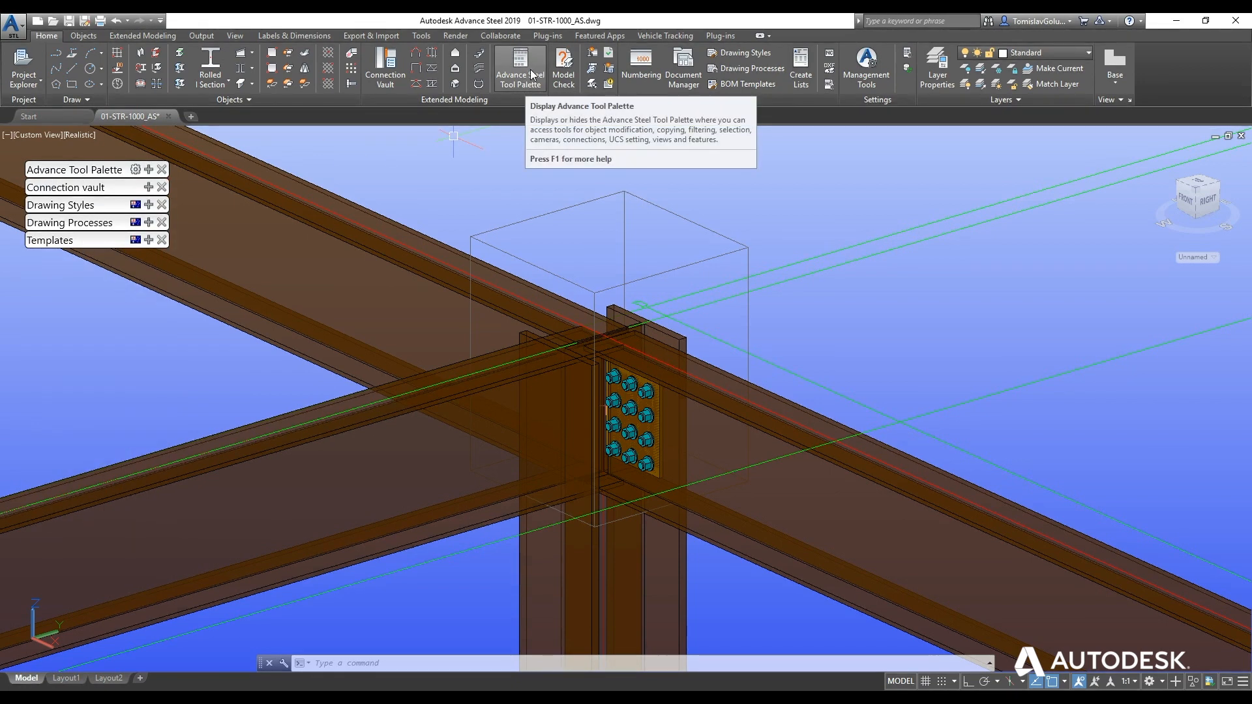
{"action": "left_click", "coordinate": [149, 171]}
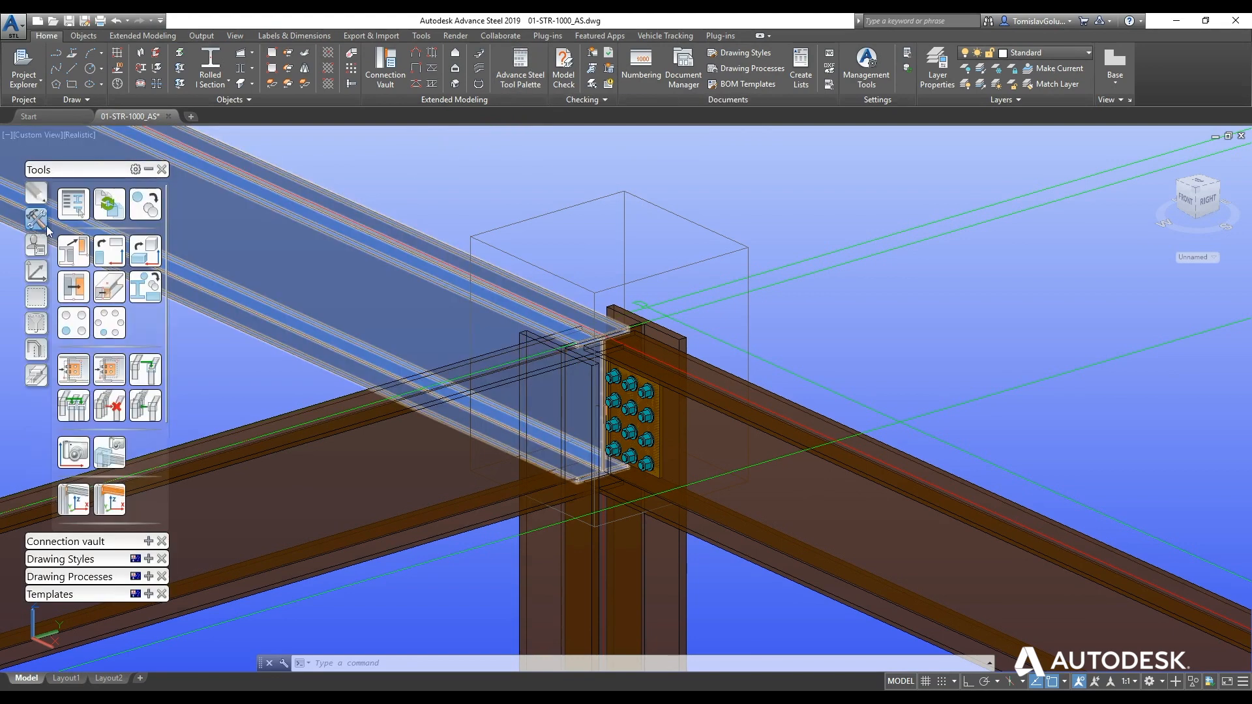
Transfer the fin plate joint to the column's other two roof beams, with the same column as main beam and both beams as secondary
{"action": "left_click", "coordinate": [112, 375]}
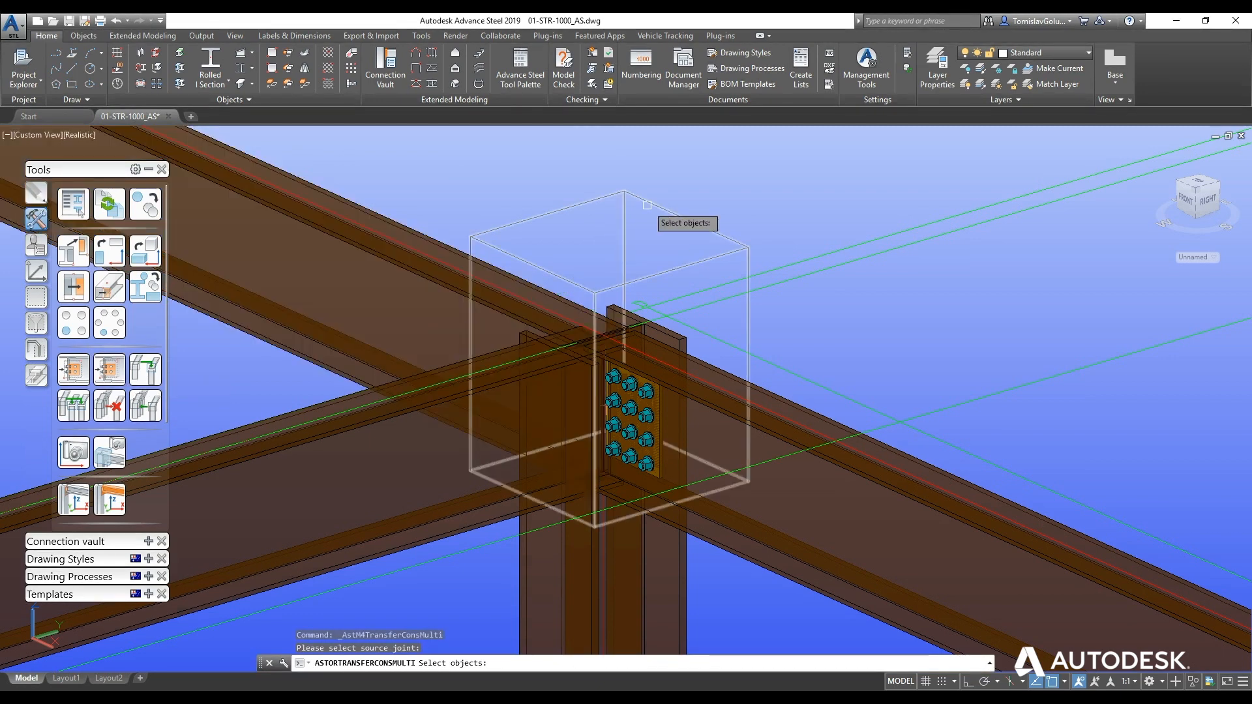
{"action": "left_click", "coordinate": [647, 205]}
{"action": "key", "text": "Return"}
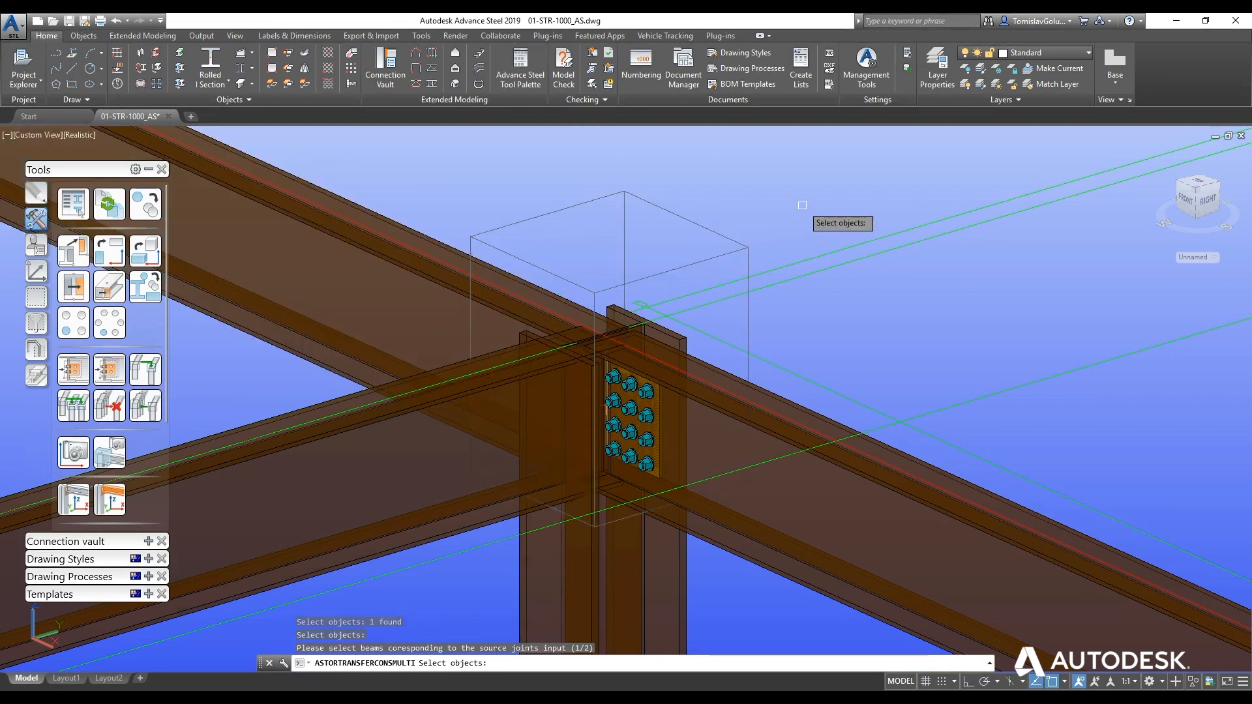
{"action": "left_click", "coordinate": [677, 341]}
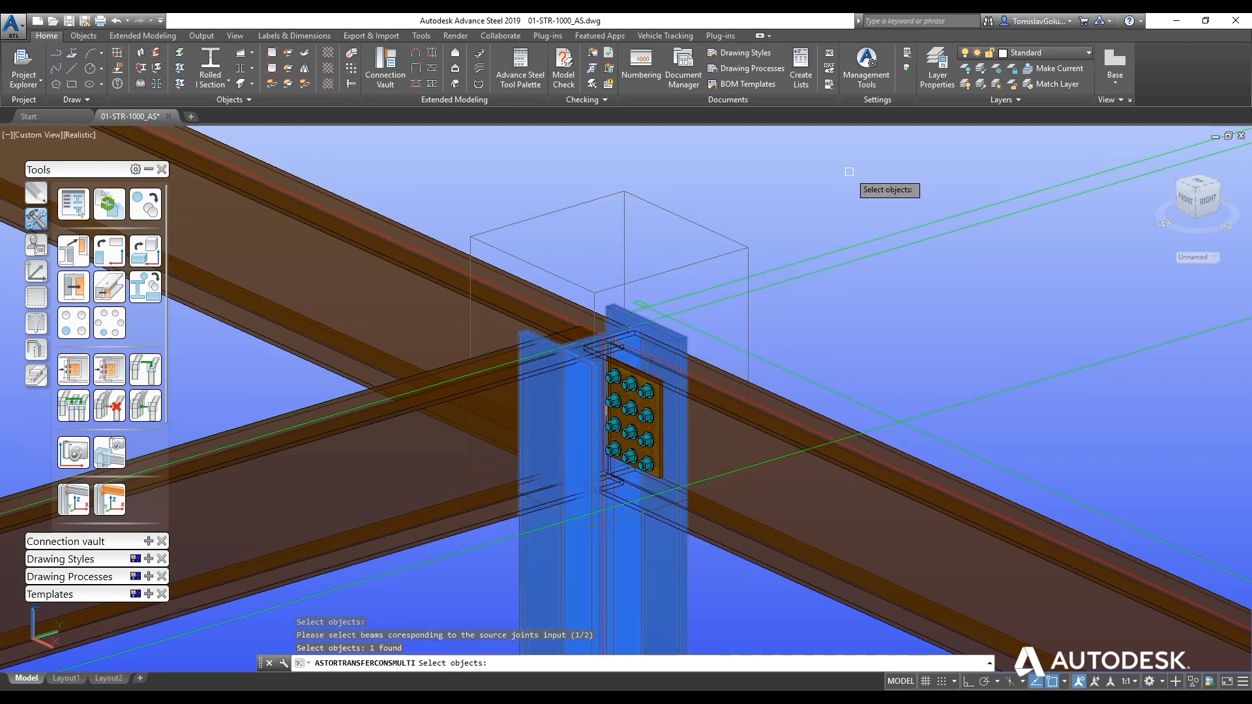
{"action": "key", "text": "Return"}
{"action": "left_click", "coordinate": [435, 241]}
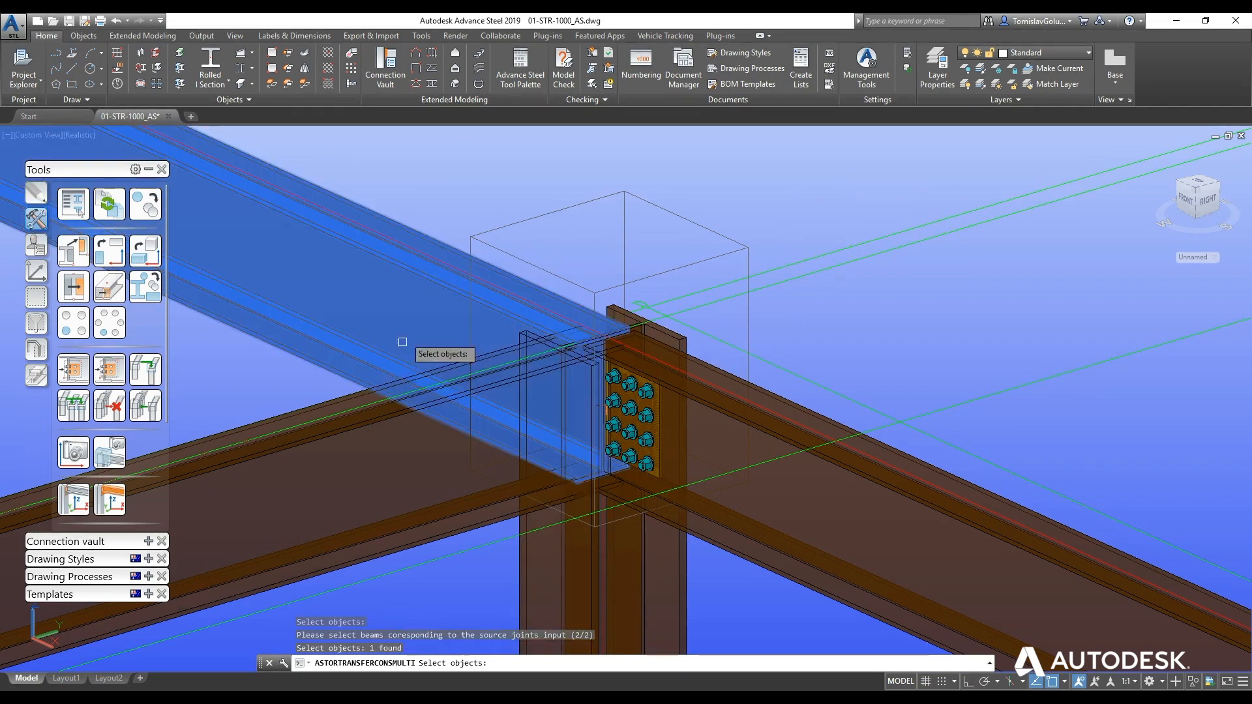
{"action": "left_click", "coordinate": [375, 462]}
{"action": "key", "text": "Return"}
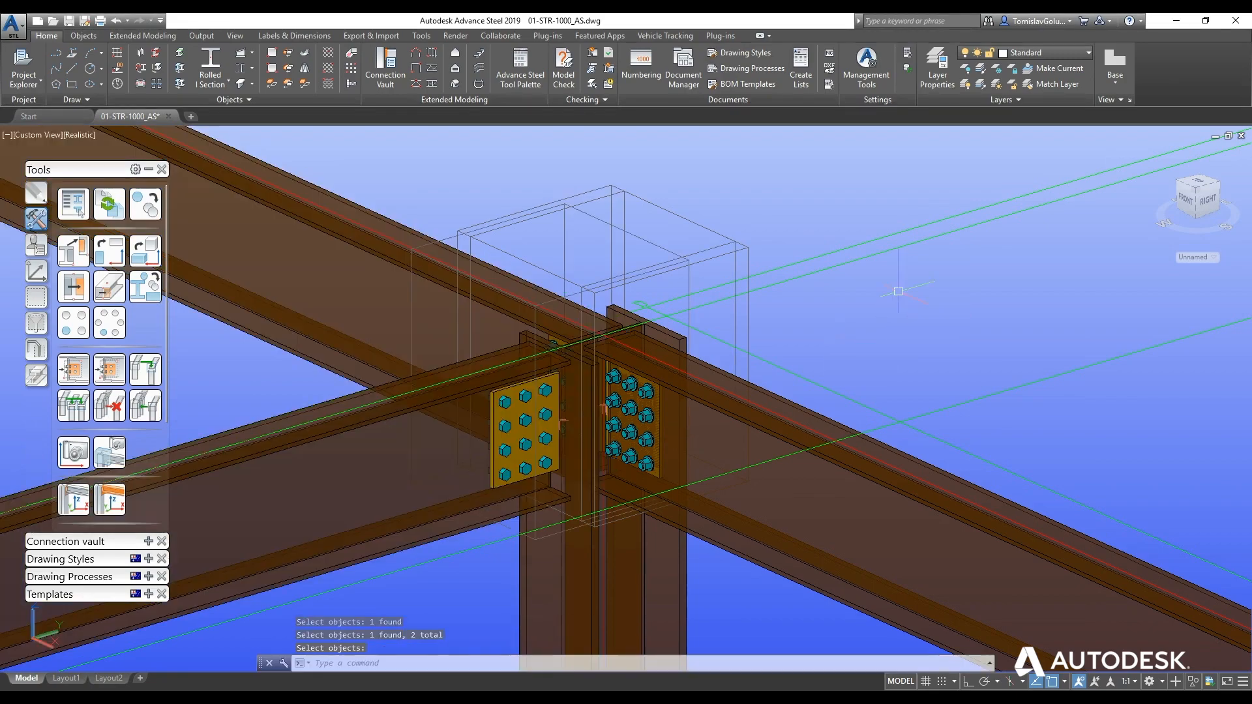
Examine the transferred fin plate joints and locate another unconnected column-beam intersection on the opposite side of the structure
{"action": "middle_click_drag", "start_coordinate": [714, 330], "coordinate": [710, 423], "text": "shift"}
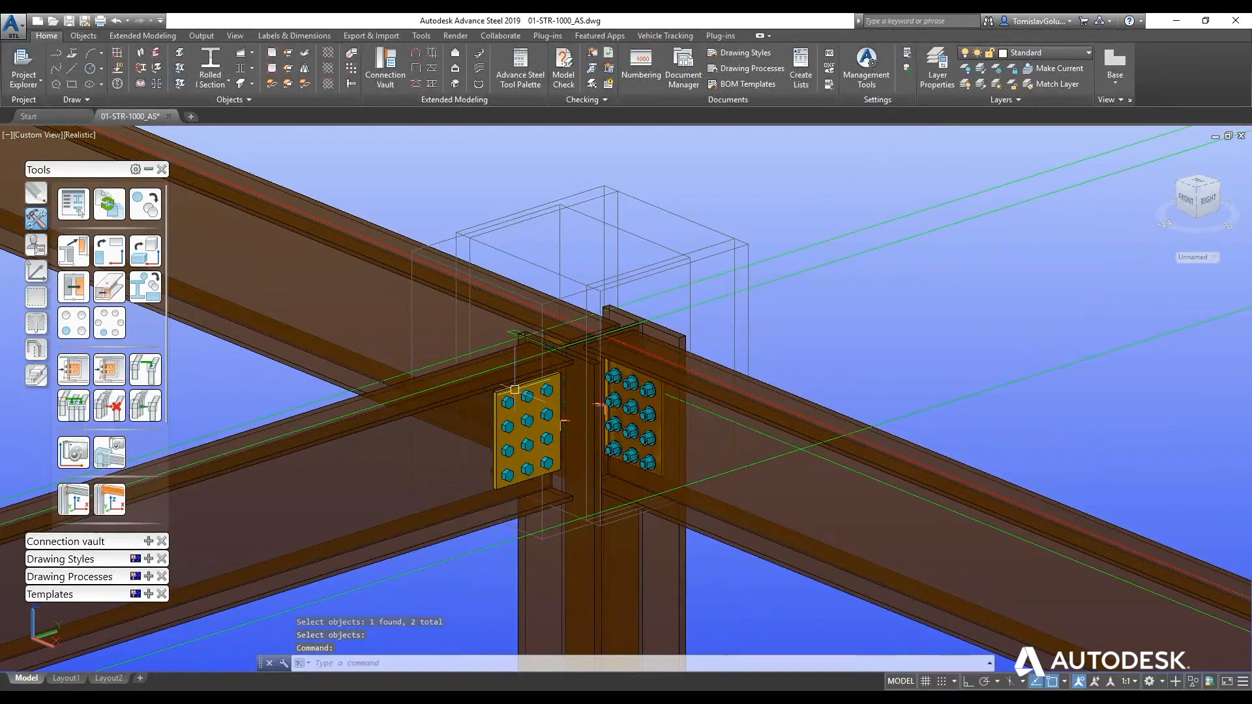
{"action": "middle_click_drag", "start_coordinate": [775, 279], "coordinate": [796, 298]}
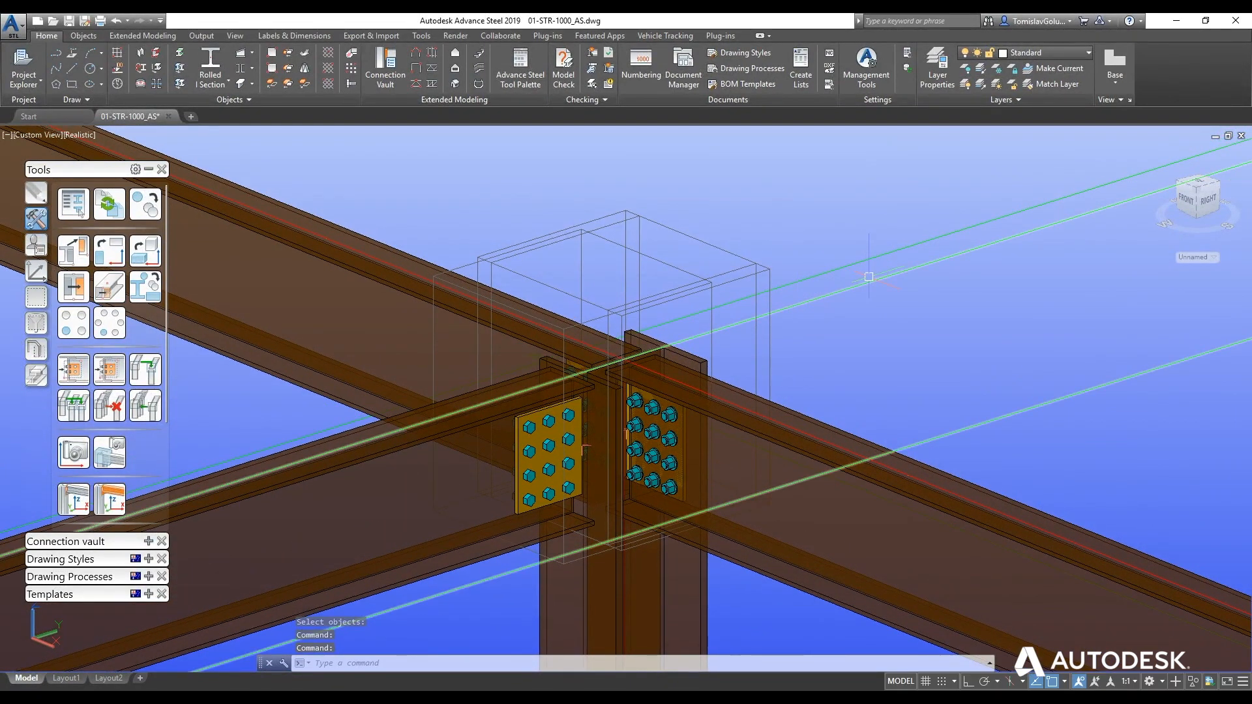
{"action": "scroll", "coordinate": [861, 301], "scroll_direction": "down", "scroll_amount": 2}
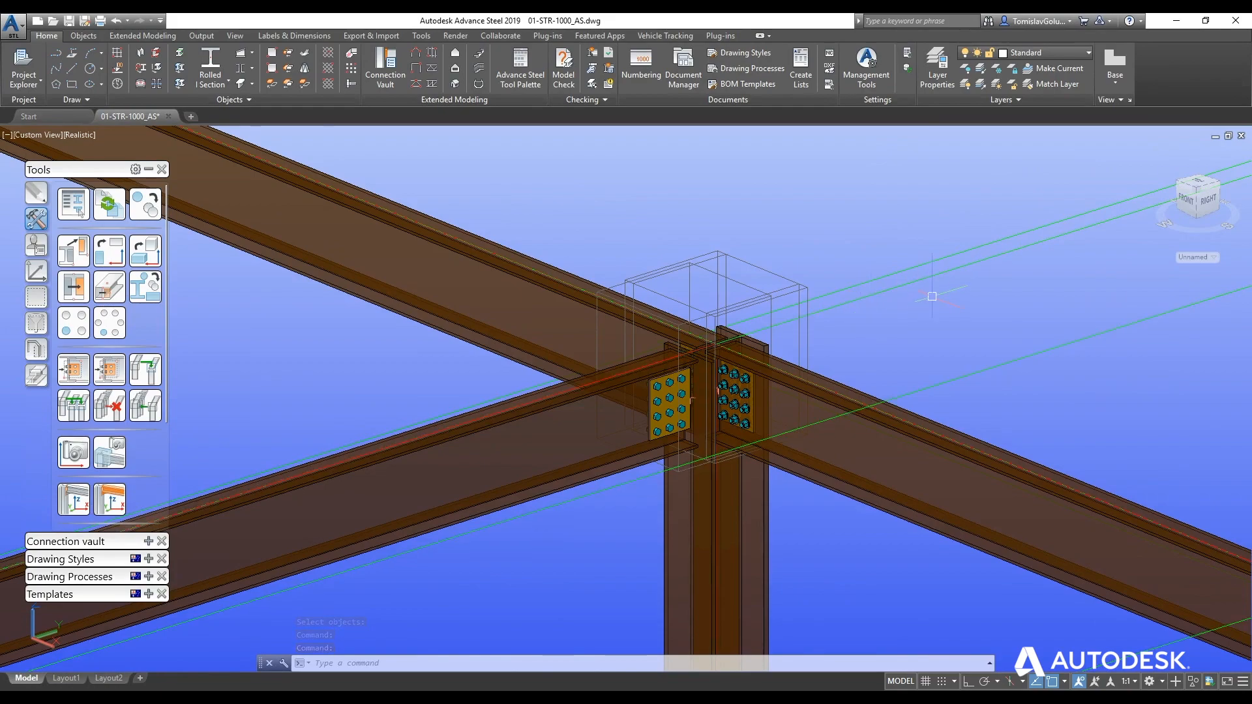
{"action": "scroll", "coordinate": [932, 297], "scroll_direction": "down", "scroll_amount": 5}
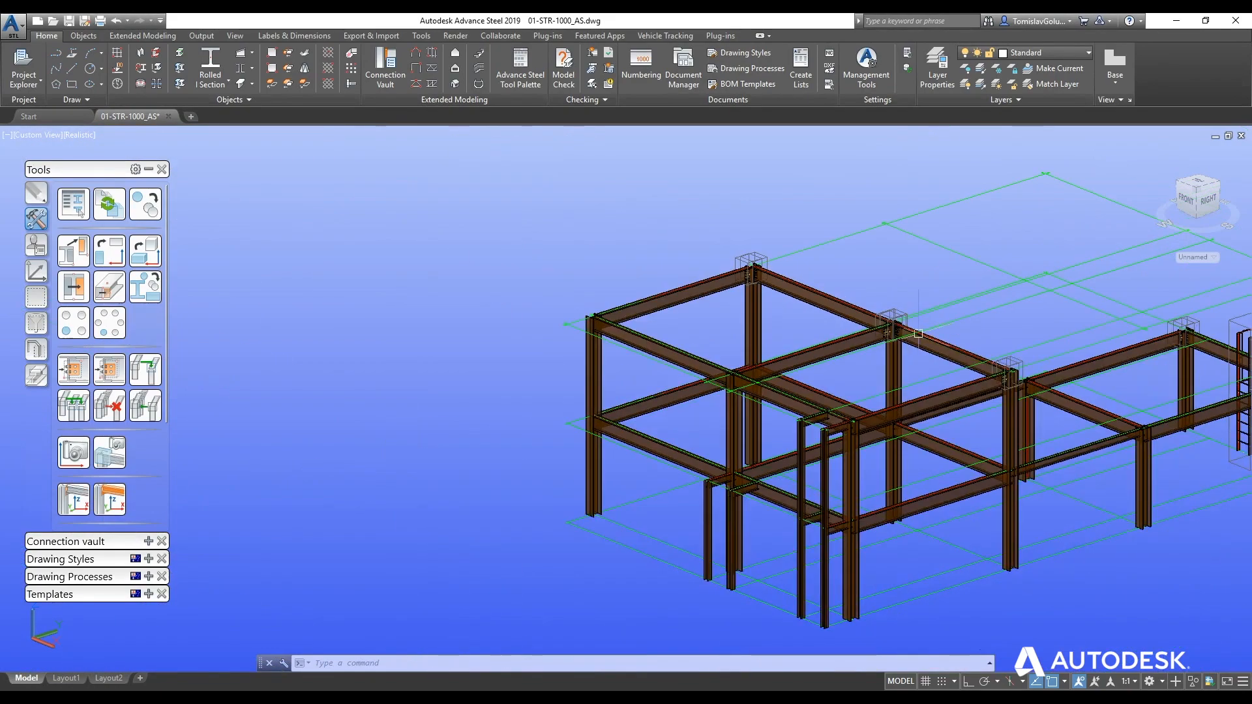
{"action": "middle_click_drag", "start_coordinate": [918, 334], "coordinate": [669, 384], "text": "shift"}
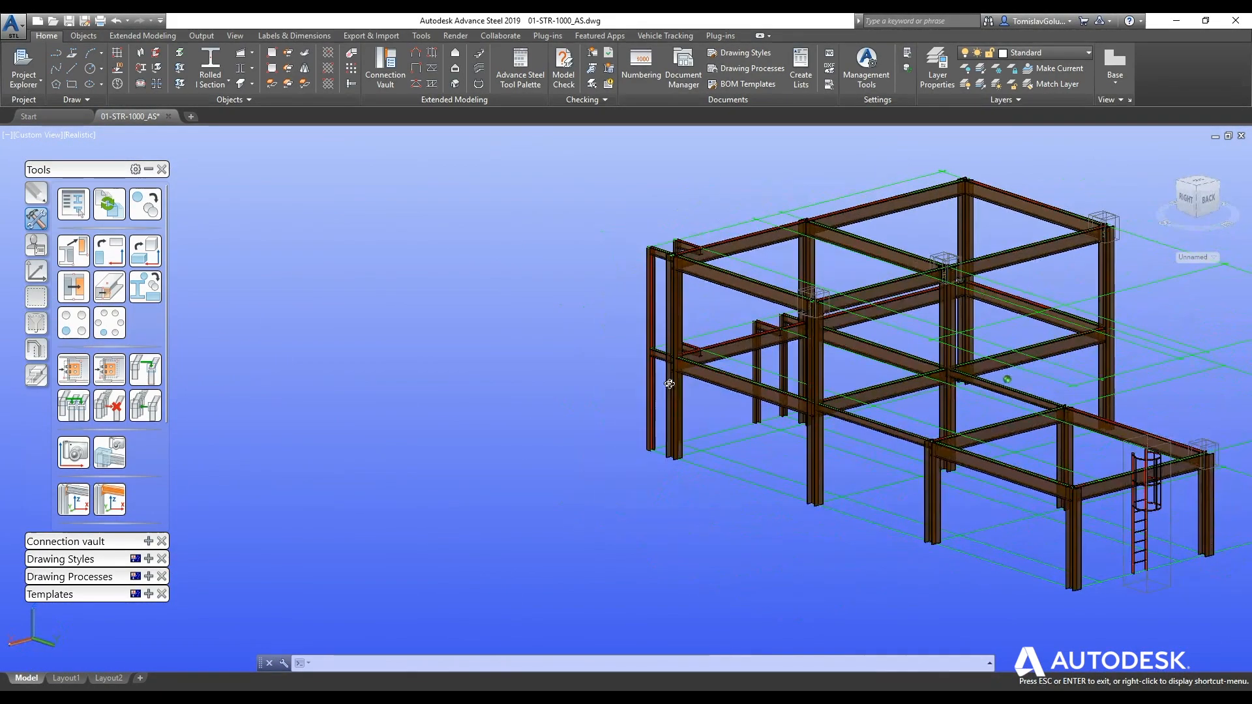
{"action": "middle_click_drag", "start_coordinate": [811, 211], "coordinate": [814, 295]}
{"action": "scroll", "coordinate": [818, 300], "scroll_direction": "up", "scroll_amount": 8}
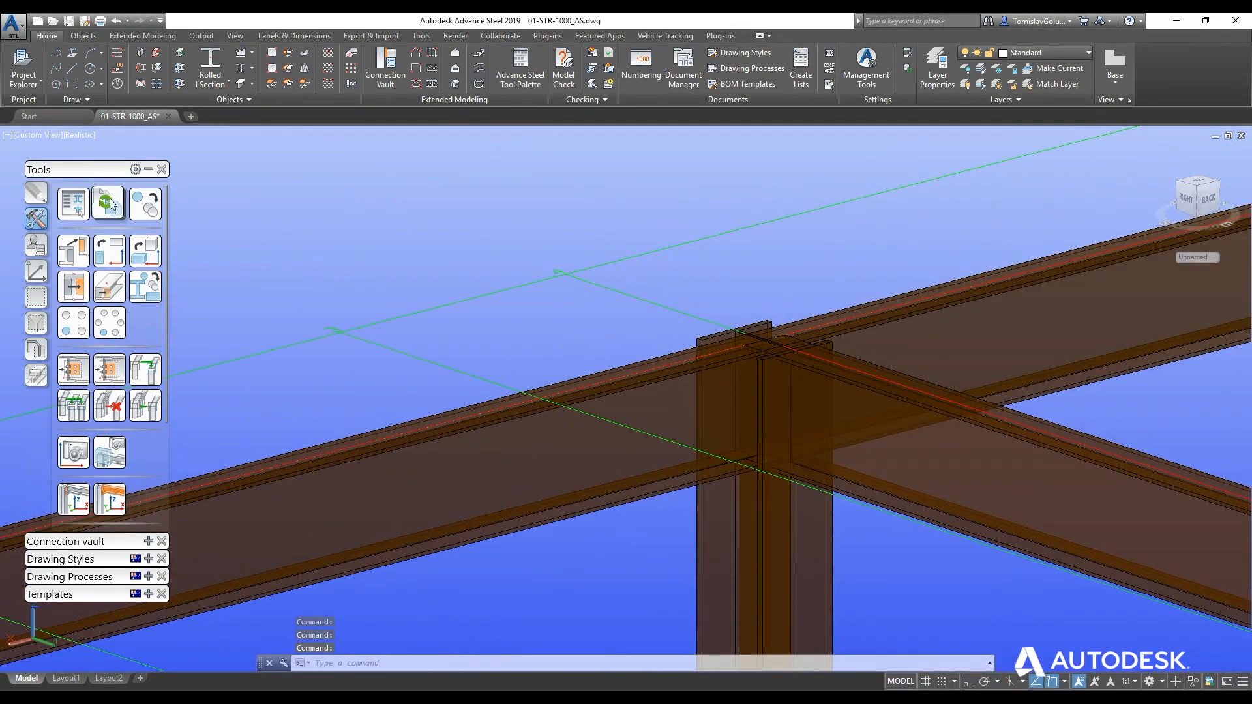
Create a Shear plate joint from the Connection Vault favorites with this column as main beam and the adjoining cross beam as secondary
{"action": "left_click", "coordinate": [148, 169]}
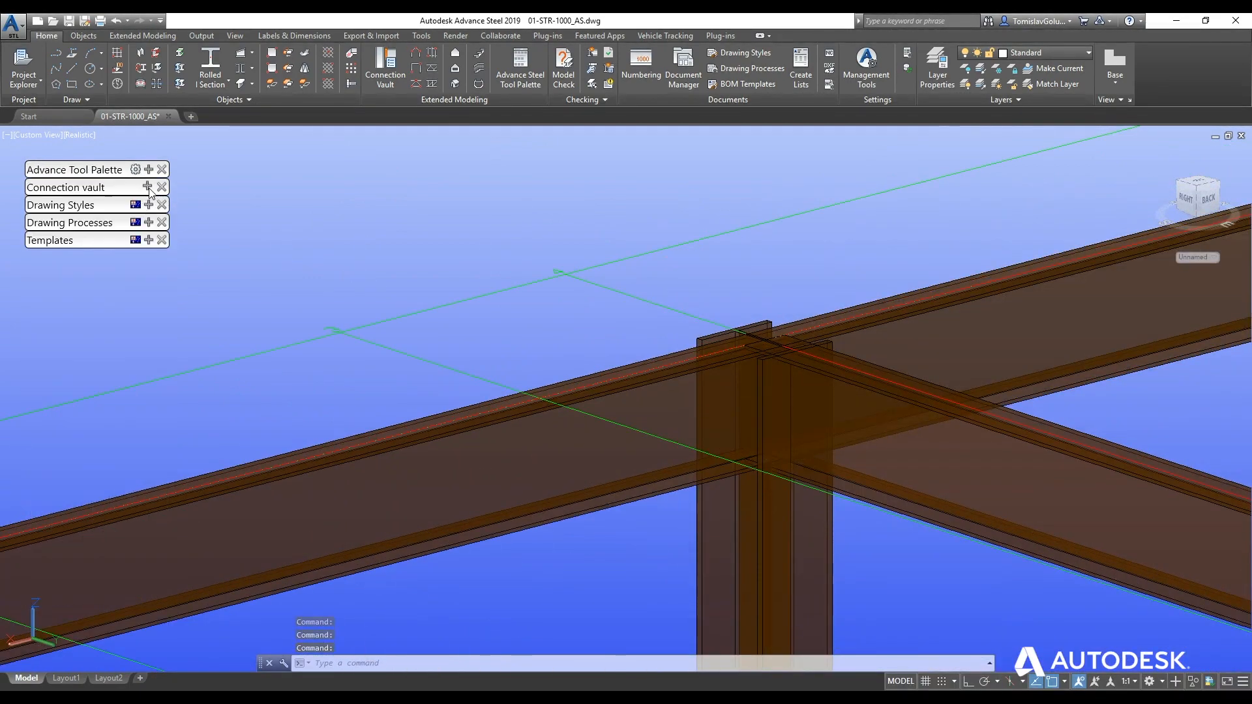
{"action": "left_click", "coordinate": [148, 187]}
{"action": "left_click", "coordinate": [99, 218]}
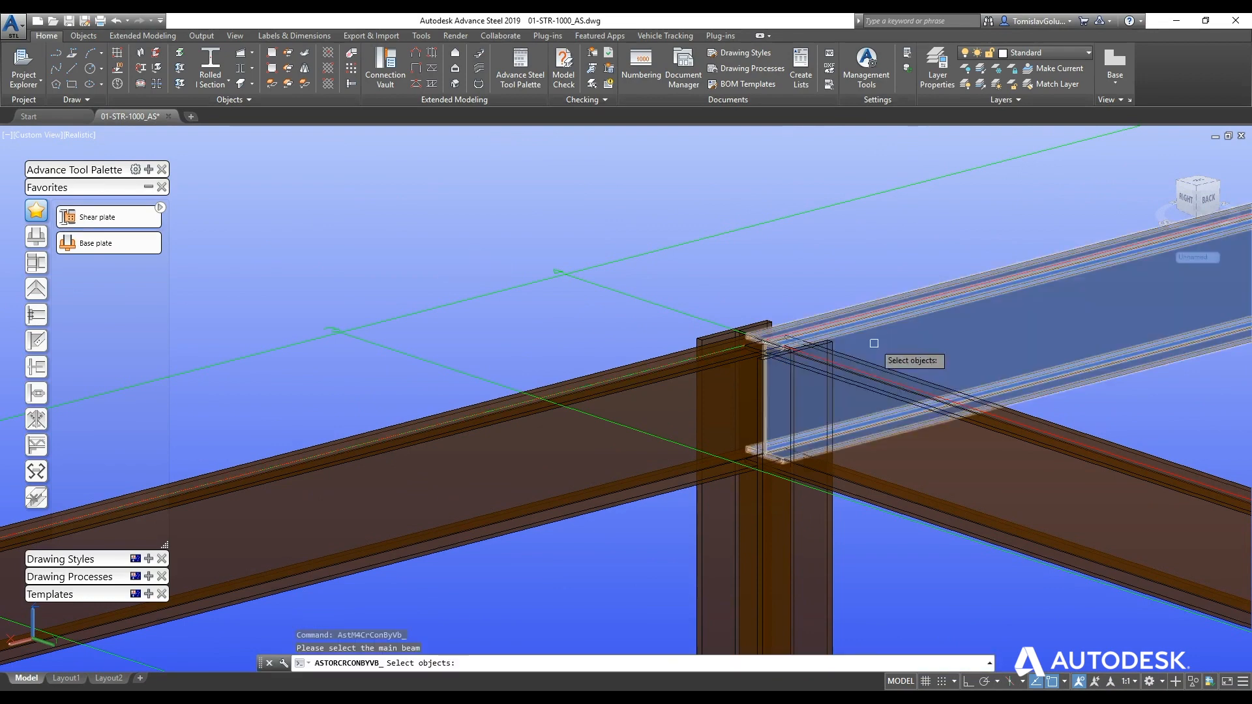
{"action": "left_click", "coordinate": [835, 534]}
{"action": "key", "text": "Return"}
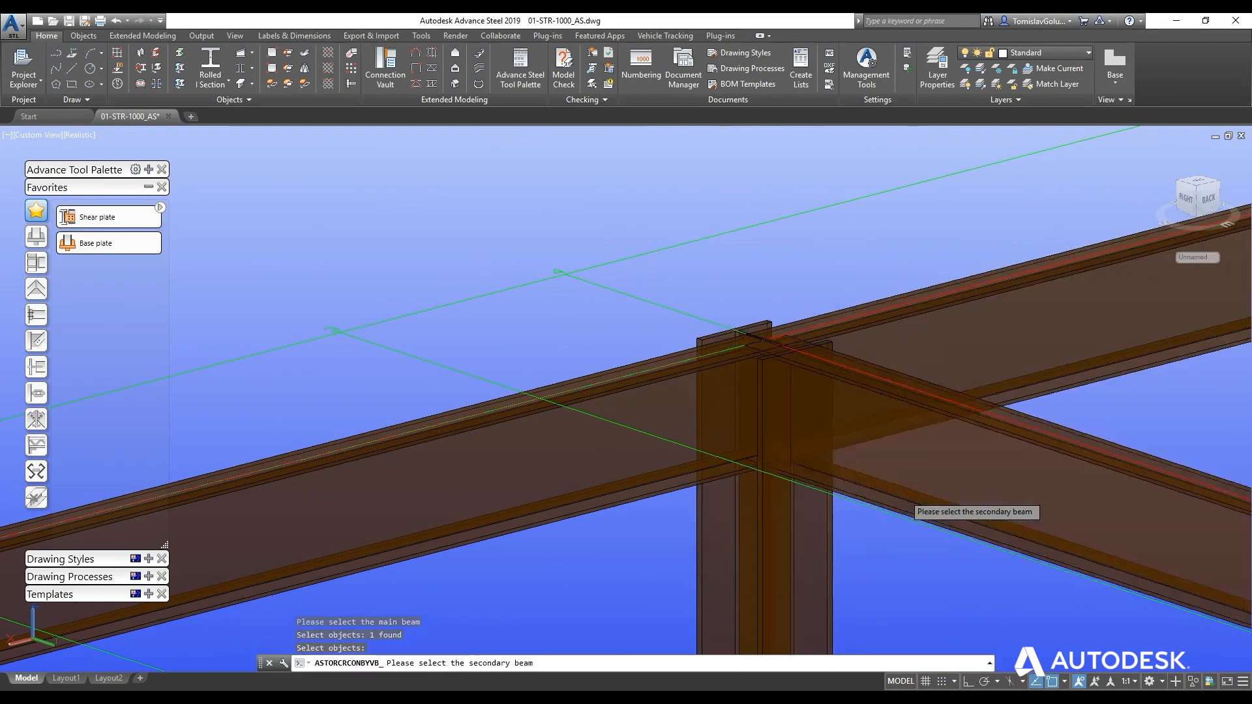
{"action": "left_click", "coordinate": [910, 515]}
{"action": "key", "text": "Return"}
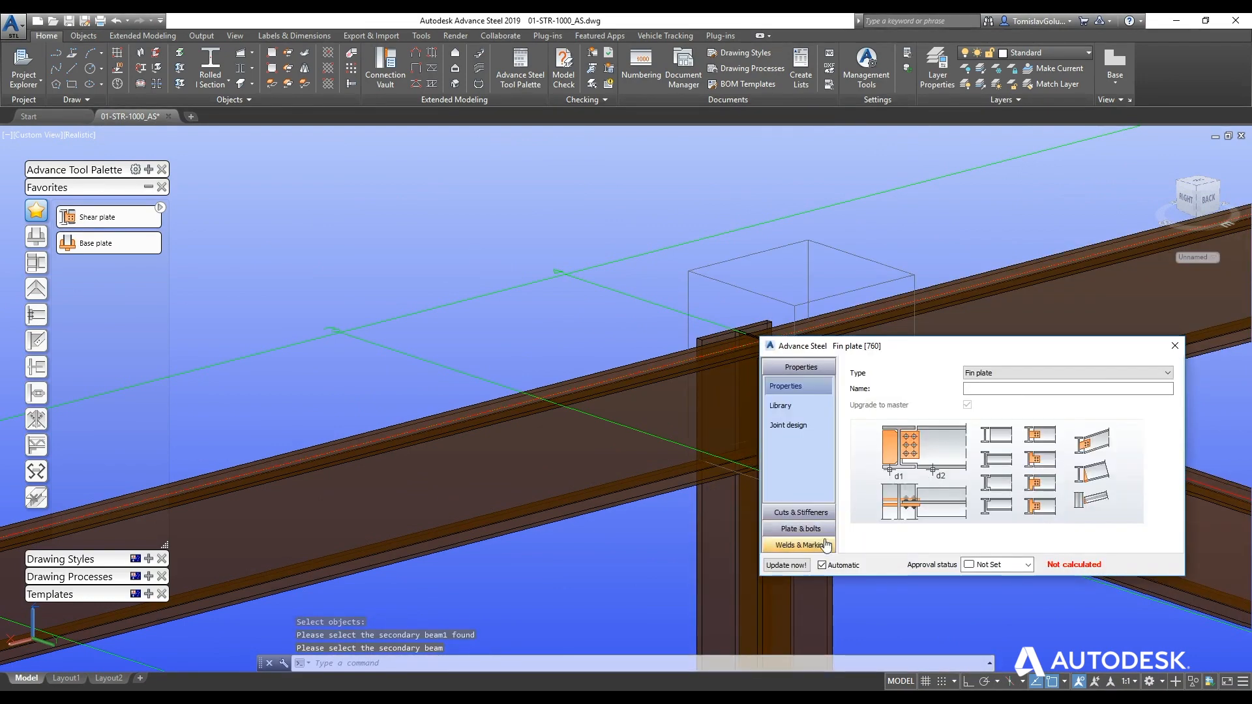
Set the new fin plate's vertical bolt set out to Middle and its number of horizontal bolts to 2
{"action": "left_click", "coordinate": [801, 529]}
{"action": "left_click", "coordinate": [809, 497]}
{"action": "left_click", "coordinate": [999, 367]}
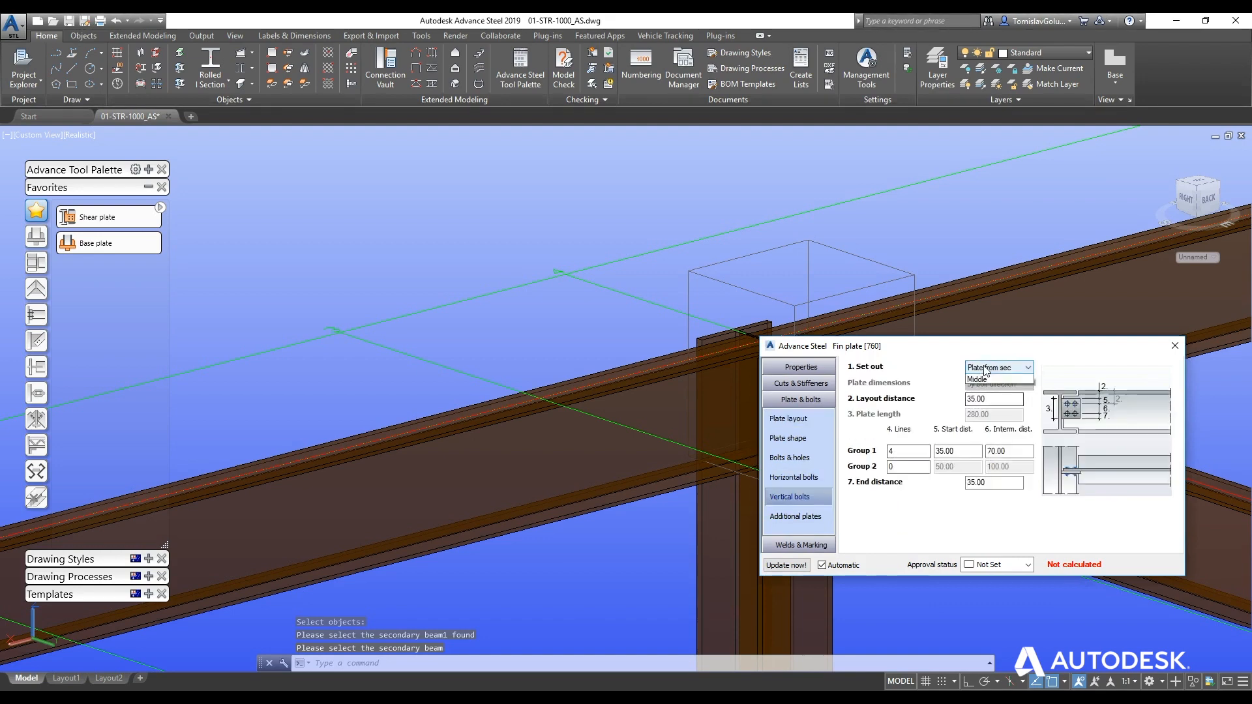
{"action": "left_click", "coordinate": [978, 401]}
{"action": "left_click", "coordinate": [794, 477]}
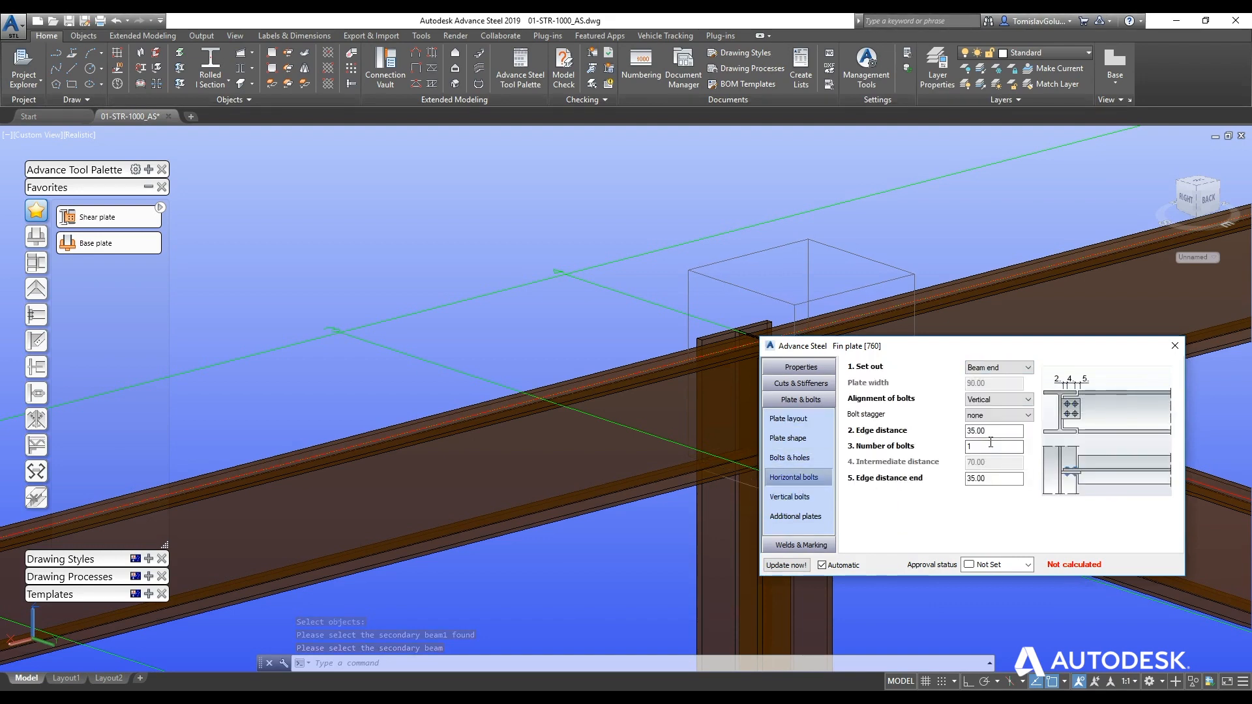
{"action": "double_click", "coordinate": [994, 447]}
{"action": "type", "text": "2"}
{"action": "key", "text": "Tab"}
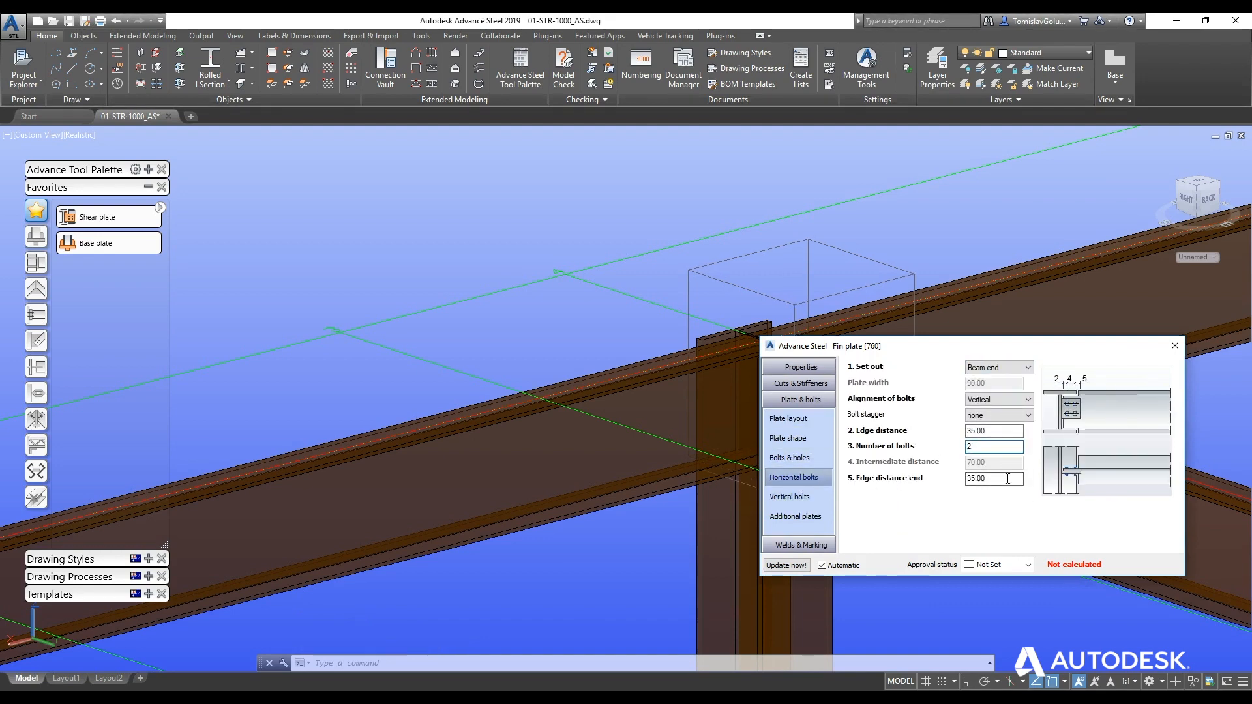
{"action": "left_click", "coordinate": [1174, 346]}
{"action": "scroll", "coordinate": [848, 417], "scroll_direction": "up", "scroll_amount": 4}
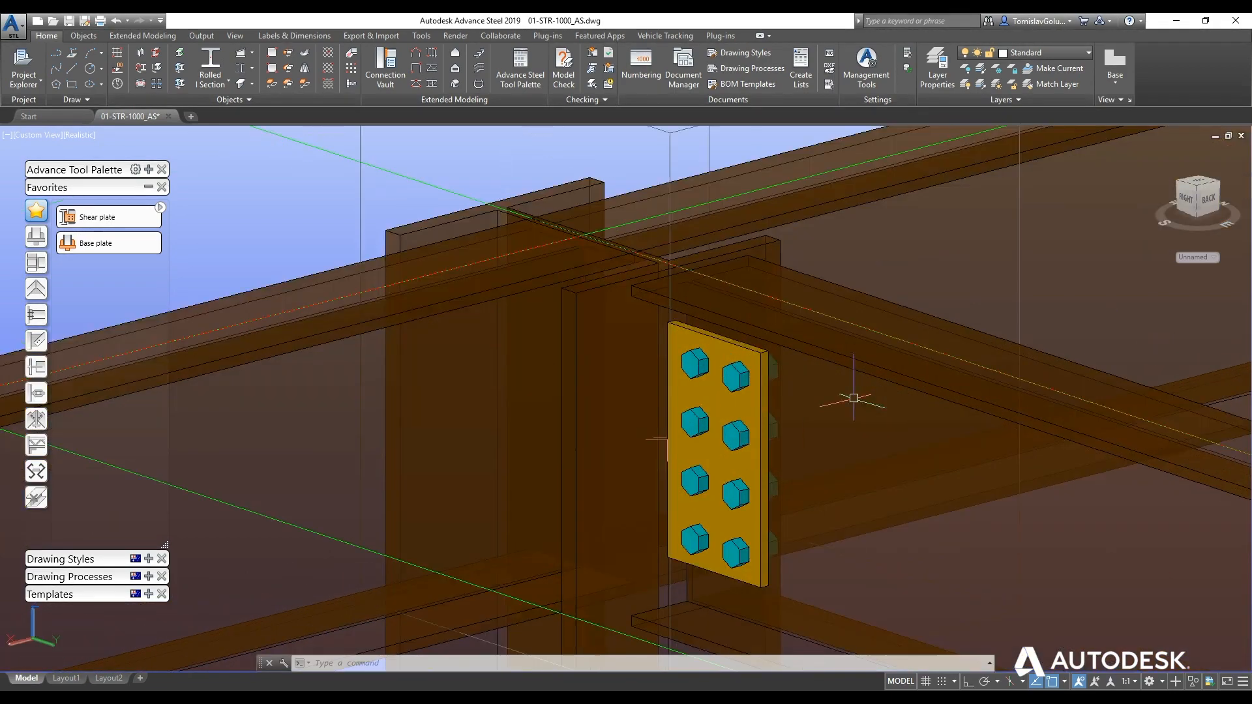
{"action": "scroll", "coordinate": [727, 474], "scroll_direction": "down", "scroll_amount": 3}
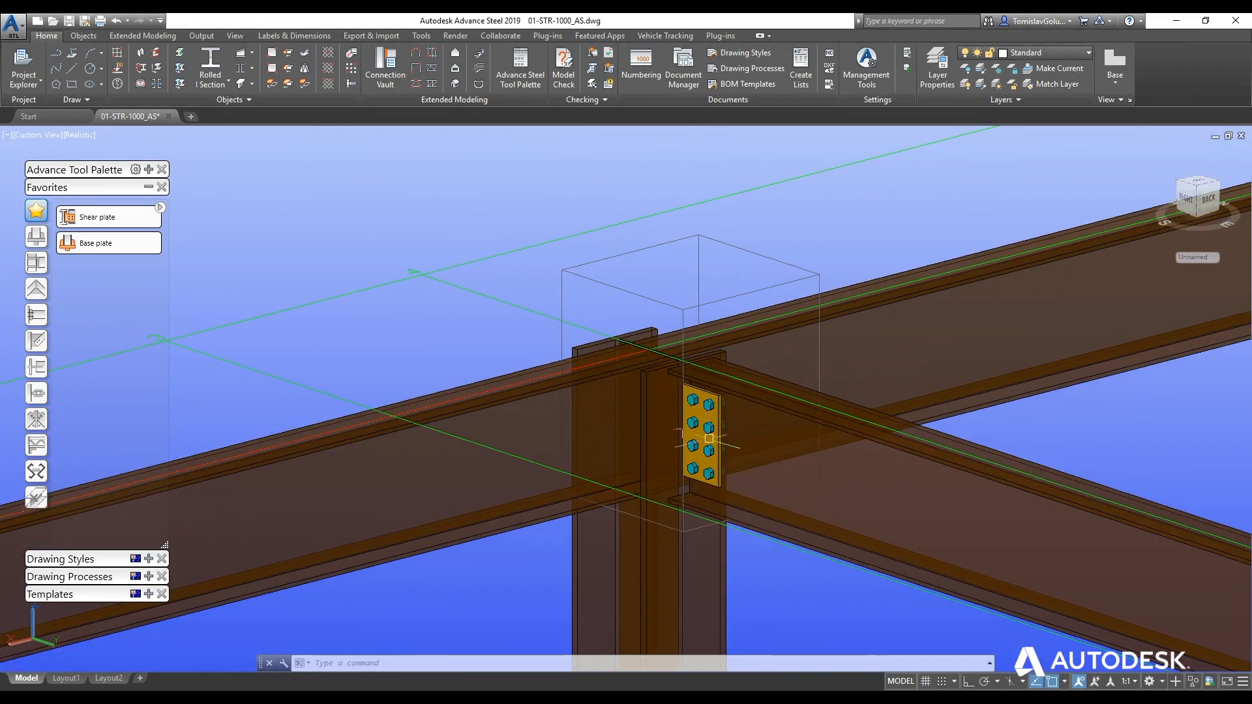
Transfer the new fin plate as linked slave joints, using the same column as main beam and both main roof beams as secondary
{"action": "left_click", "coordinate": [147, 187]}
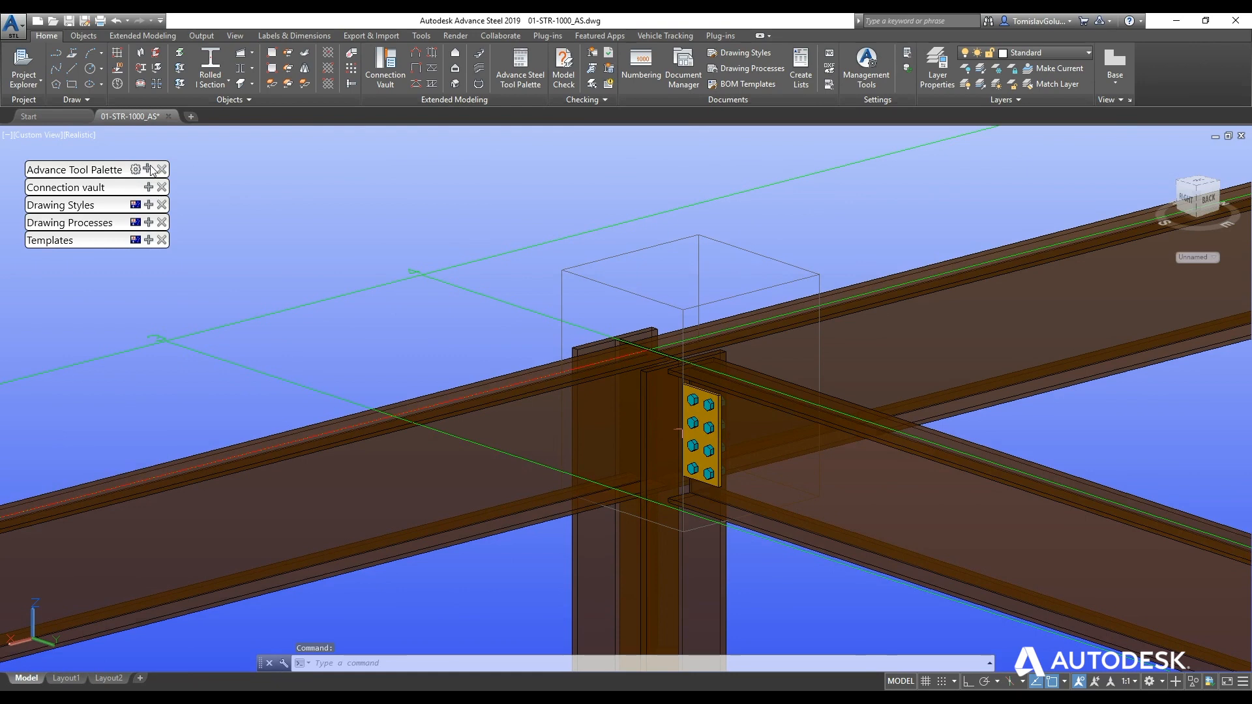
{"action": "left_click", "coordinate": [149, 169]}
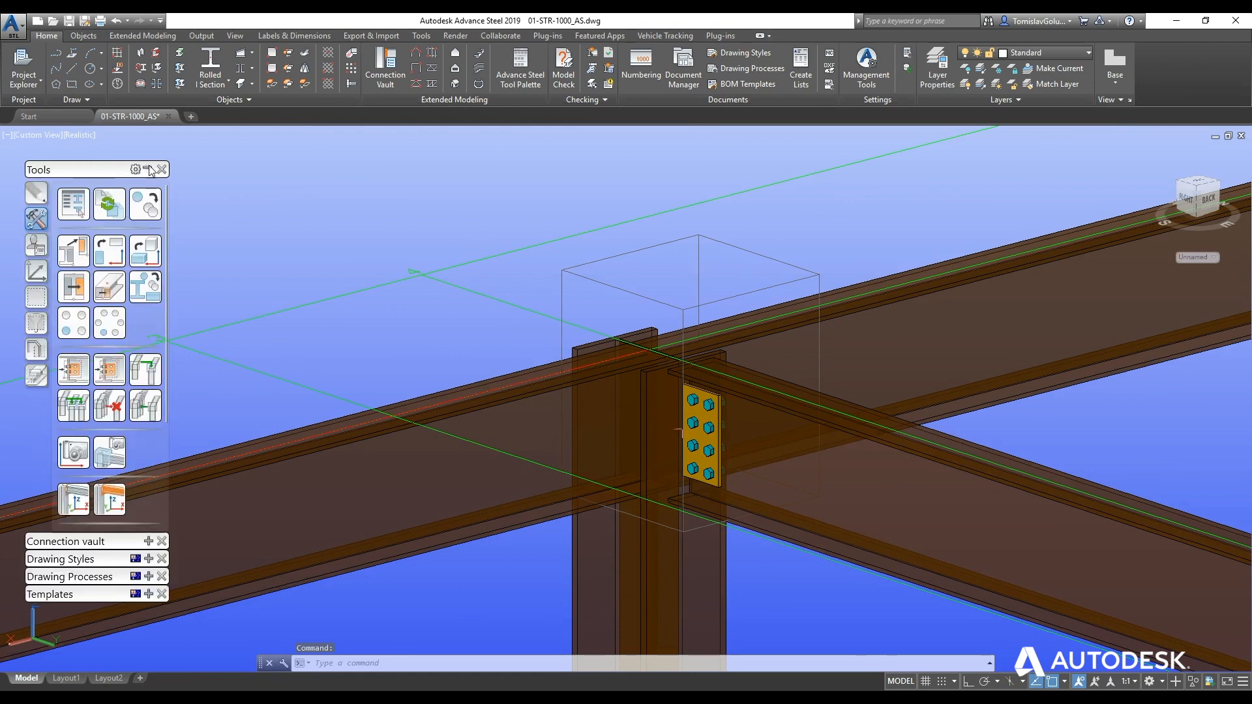
{"action": "left_click", "coordinate": [84, 411]}
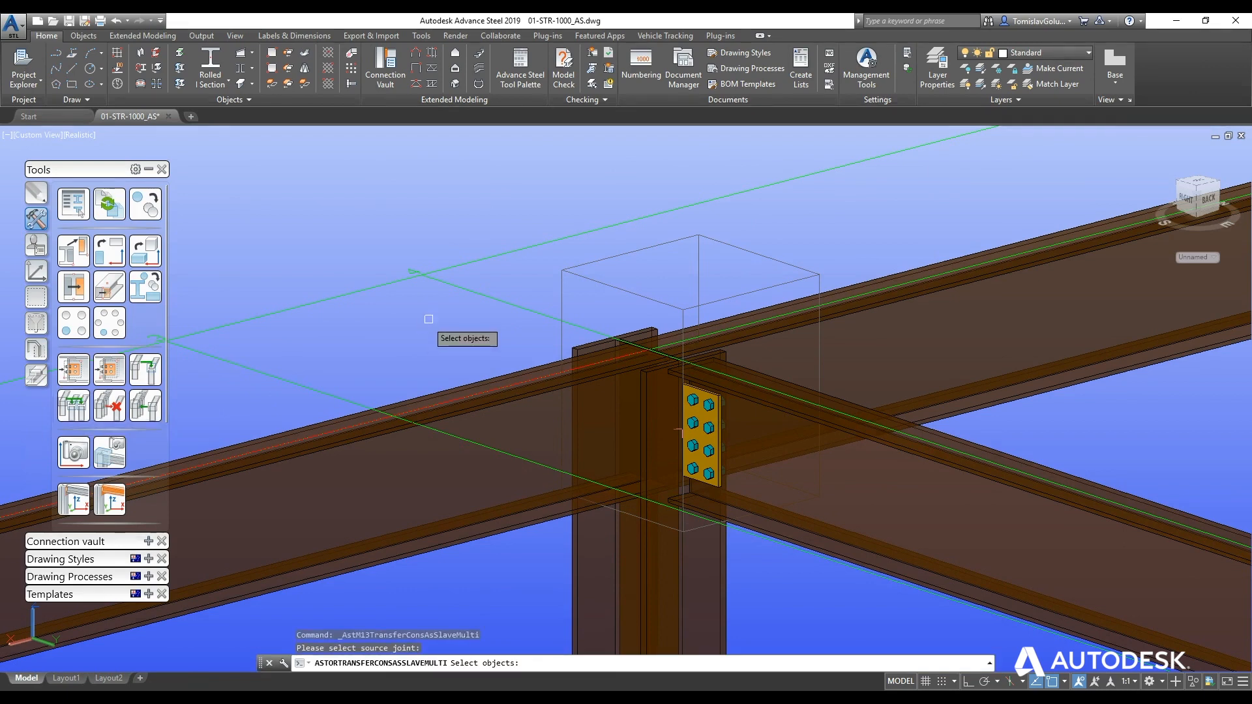
{"action": "left_click", "coordinate": [582, 279]}
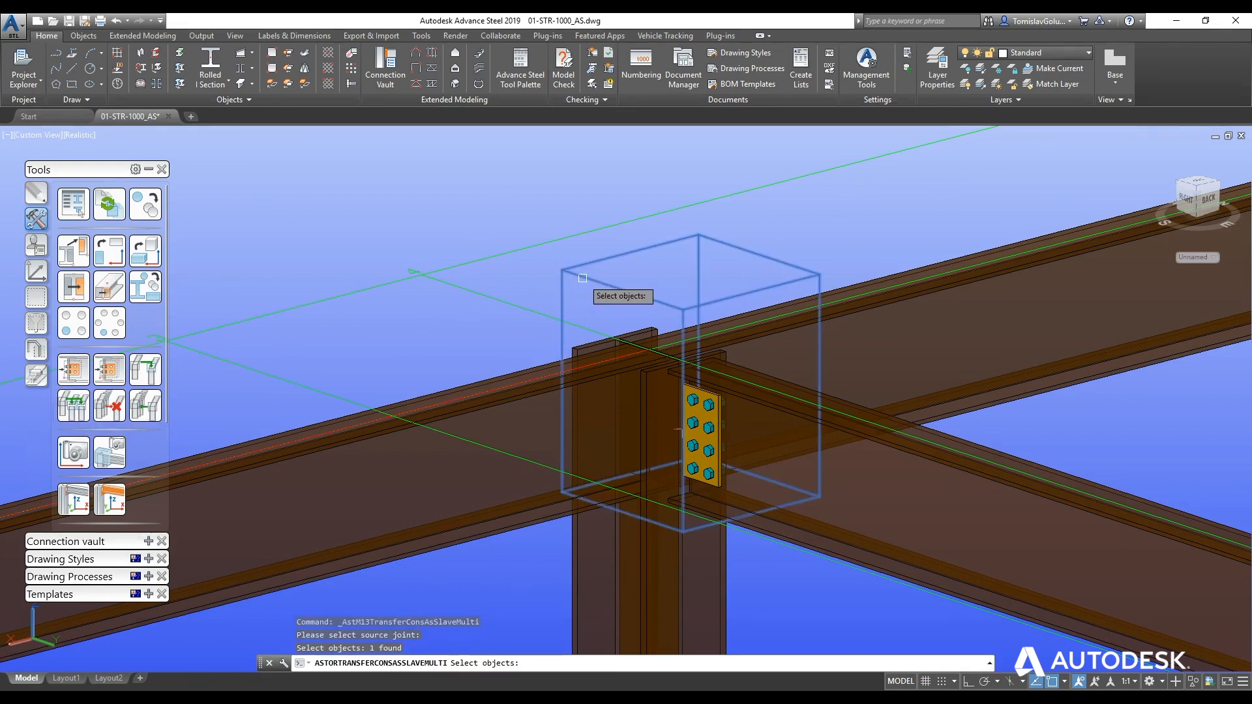
{"action": "key", "text": "Return"}
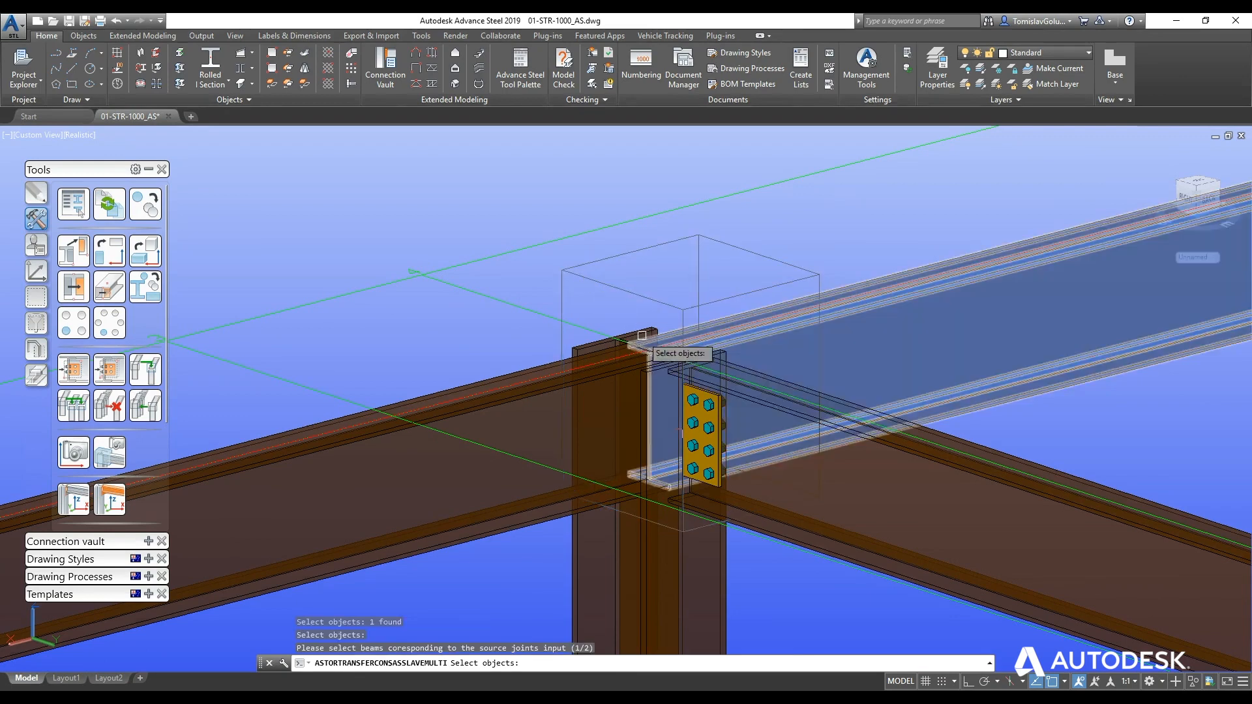
{"action": "left_click", "coordinate": [616, 326]}
{"action": "key", "text": "Return"}
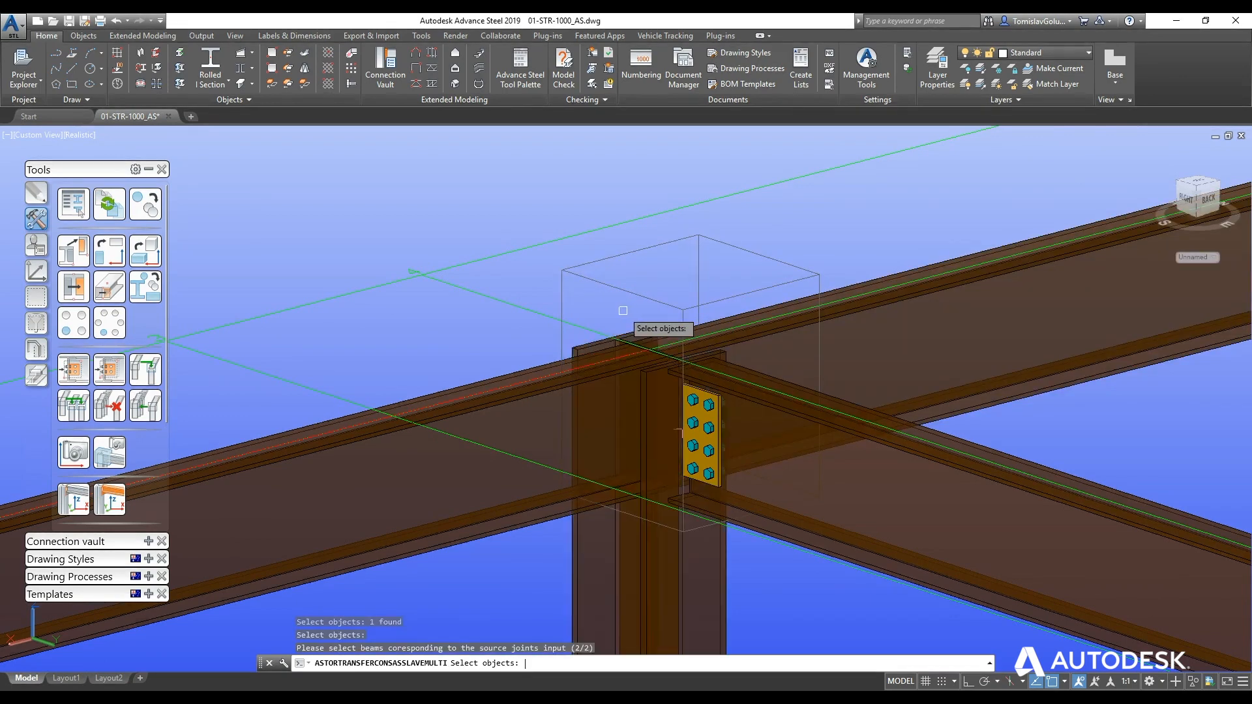
{"action": "left_click", "coordinate": [921, 330]}
{"action": "left_click", "coordinate": [510, 418]}
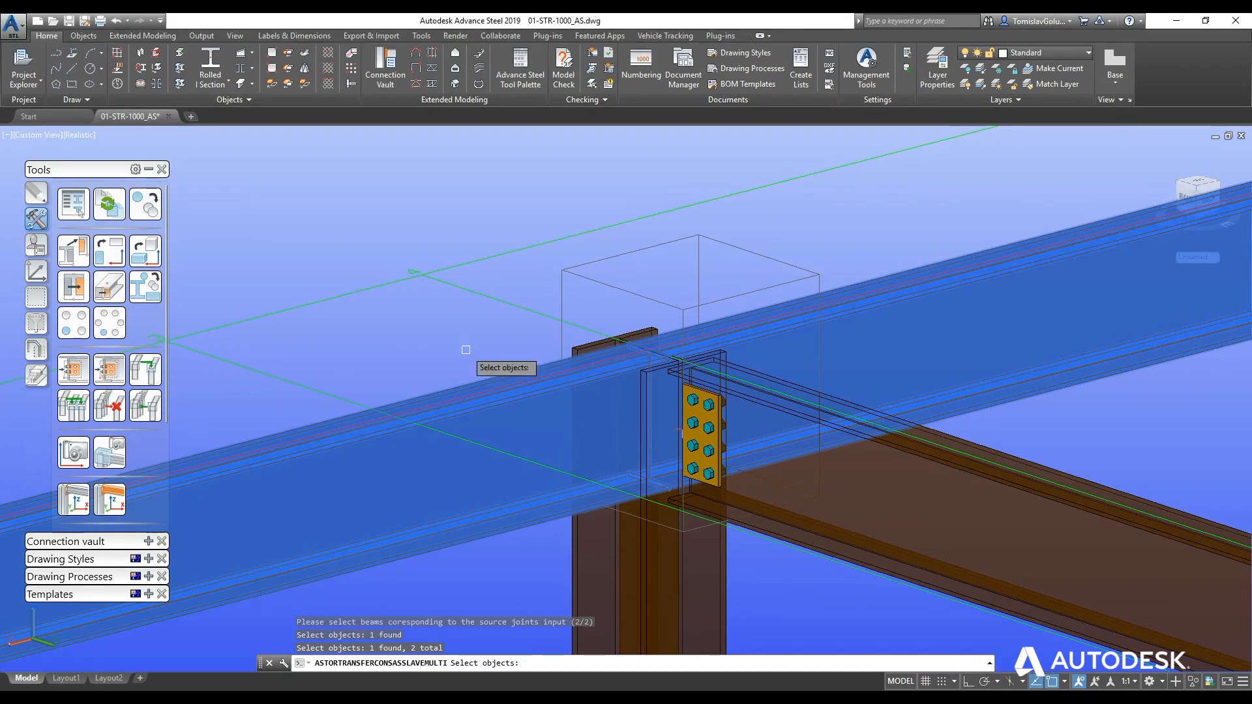
{"action": "key", "text": "Return"}
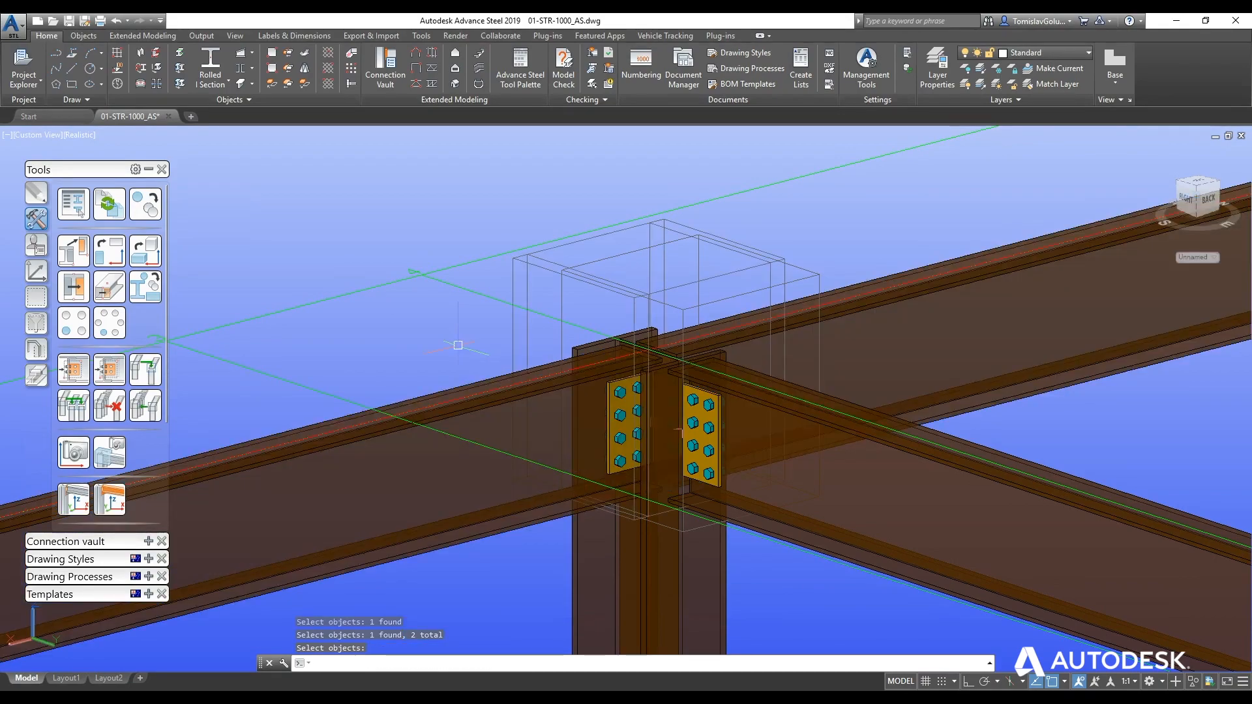
Set the number of horizontal bolts in the master fin plate on the cross beam to 3
{"action": "middle_click_drag", "start_coordinate": [459, 345], "coordinate": [900, 322], "text": "shift"}
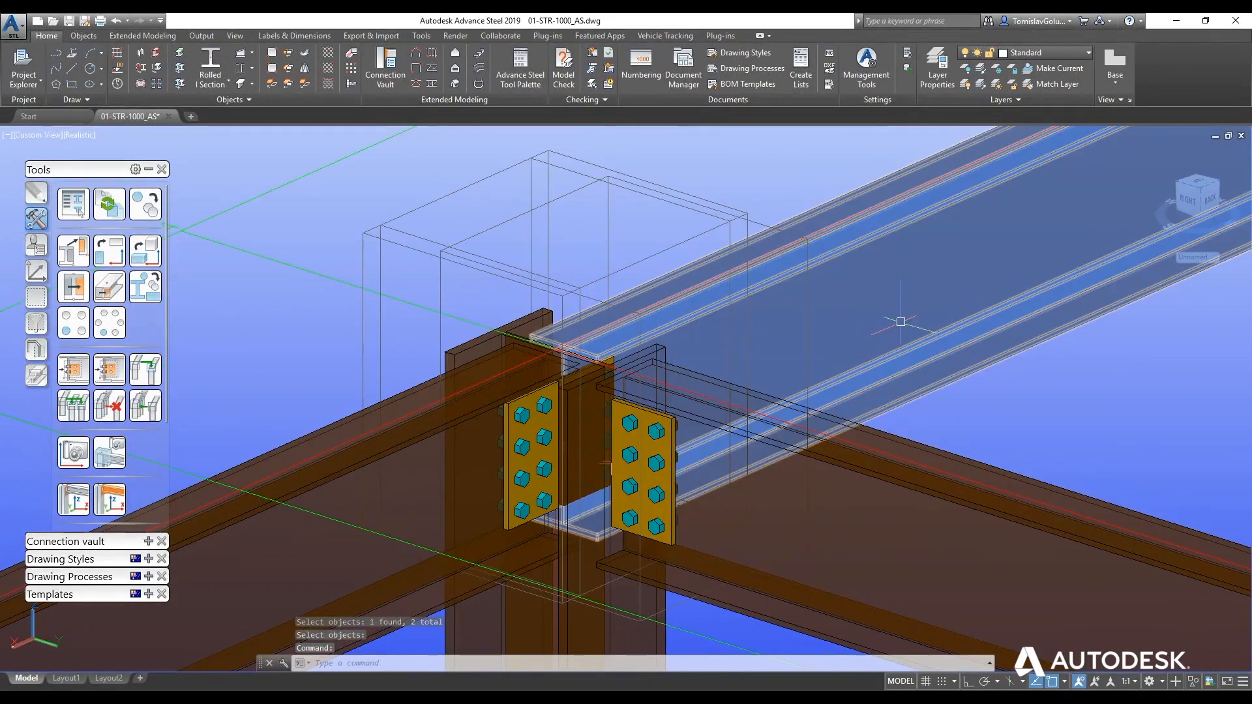
{"action": "left_click", "coordinate": [760, 219]}
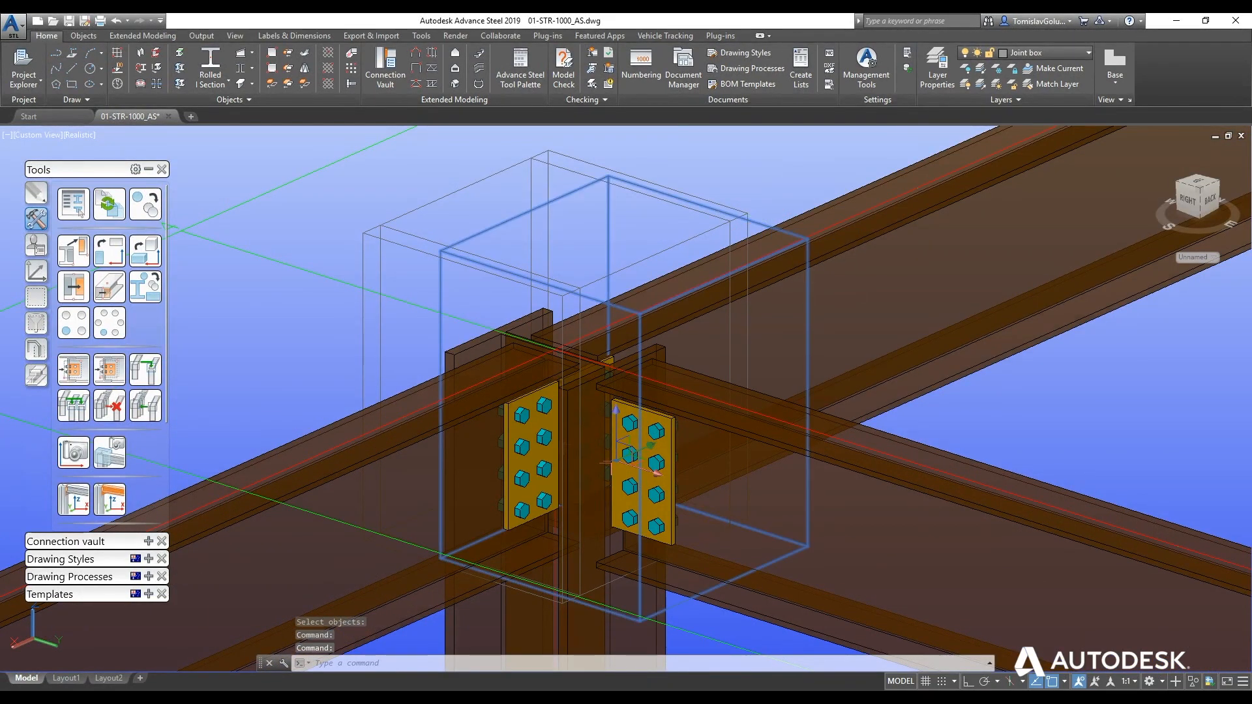
{"action": "left_click", "coordinate": [810, 532]}
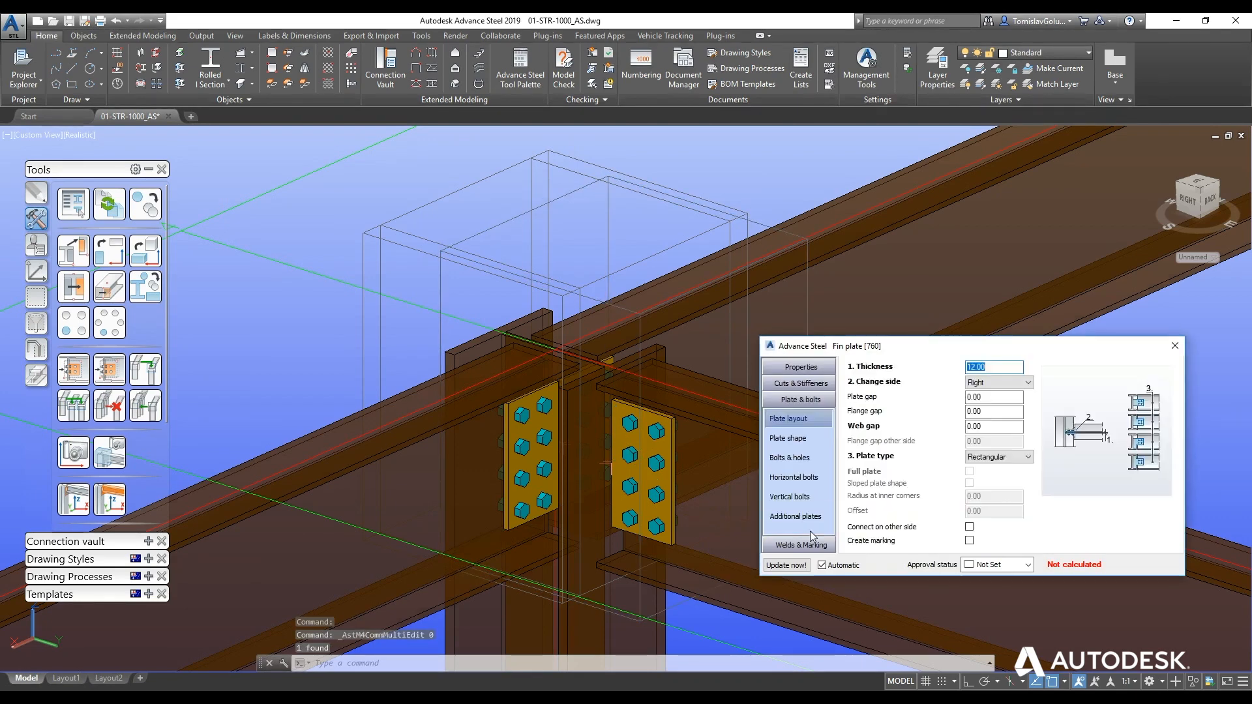
{"action": "left_click", "coordinate": [794, 478]}
{"action": "left_click", "coordinate": [972, 447]}
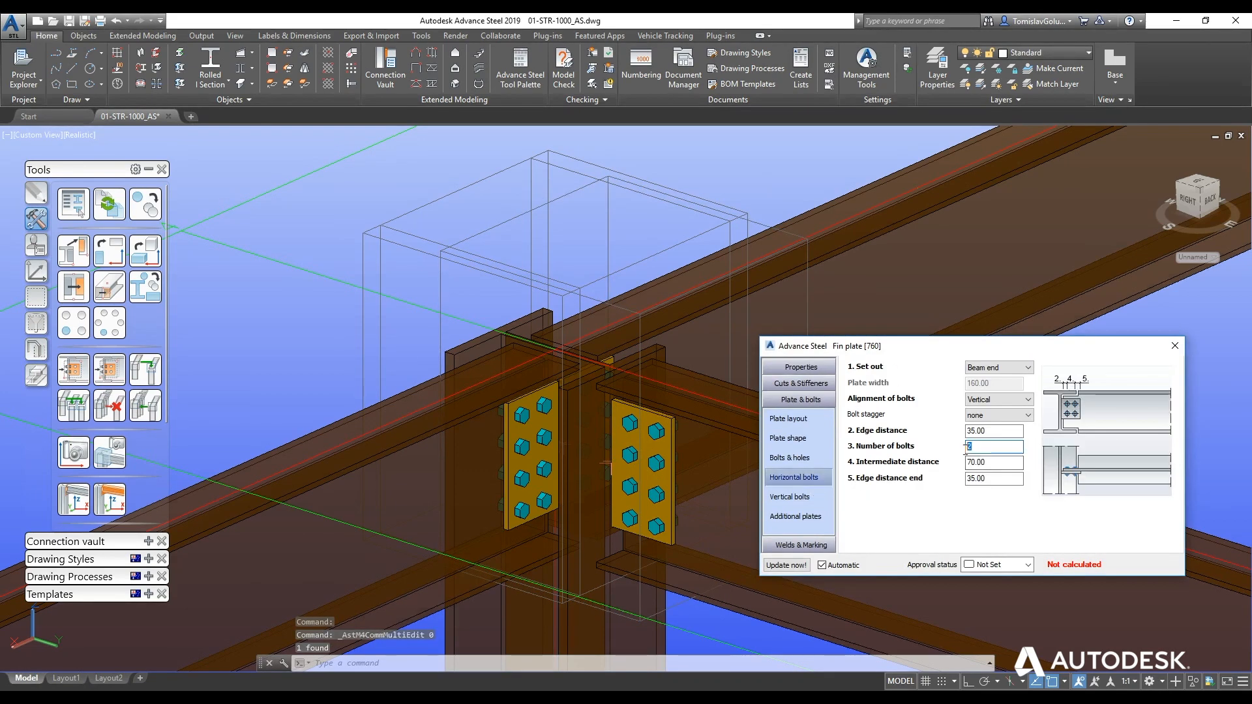
{"action": "type", "text": "3"}
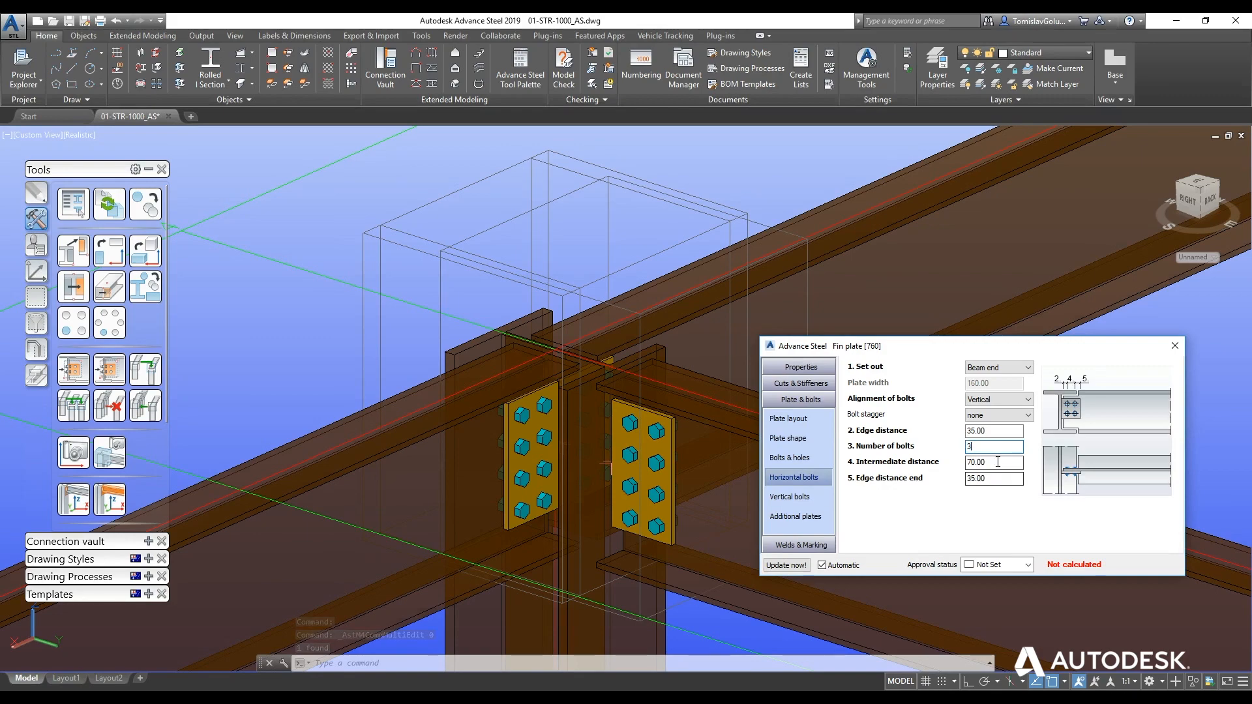
{"action": "left_click", "coordinate": [998, 461]}
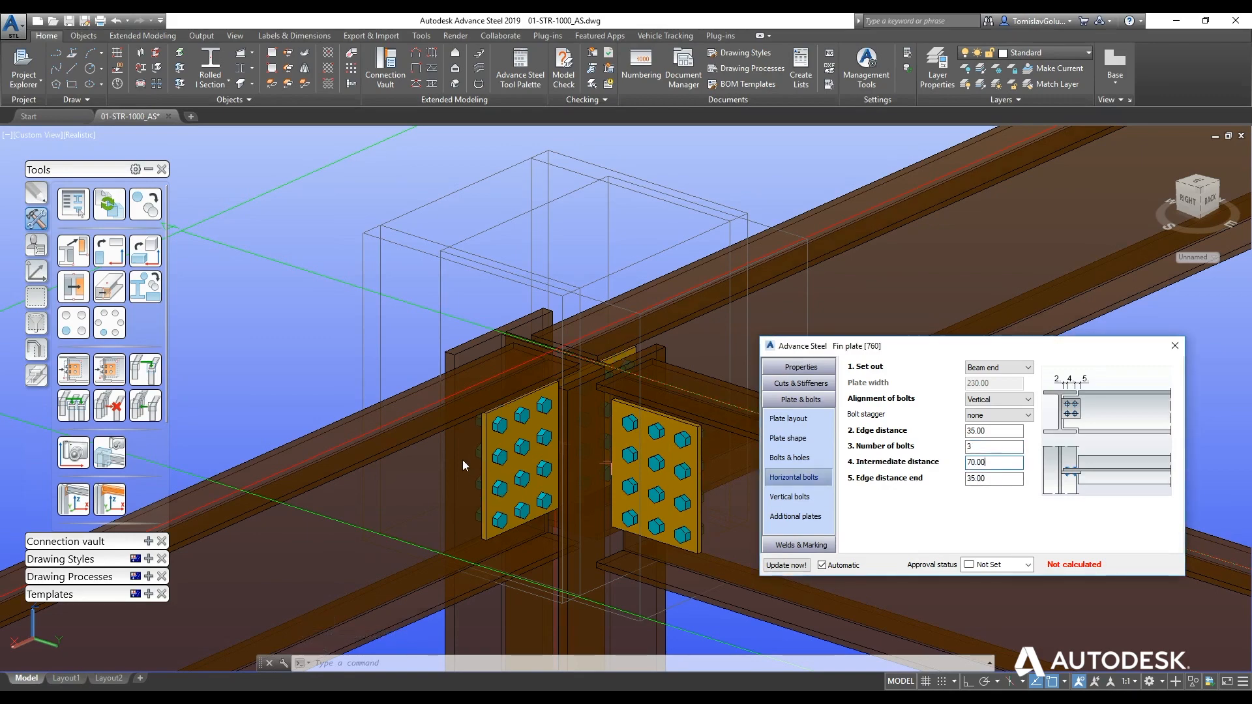
{"action": "left_click", "coordinate": [1174, 346]}
Set the master fin plate's number of horizontal bolts to 1
{"action": "mouse_move", "coordinate": [969, 379]}
{"action": "middle_mouse_down", "text": "shift"}
{"action": "mouse_move", "coordinate": [741, 375]}
{"action": "mouse_move", "coordinate": [950, 367]}
{"action": "middle_mouse_up", "text": "shift"}
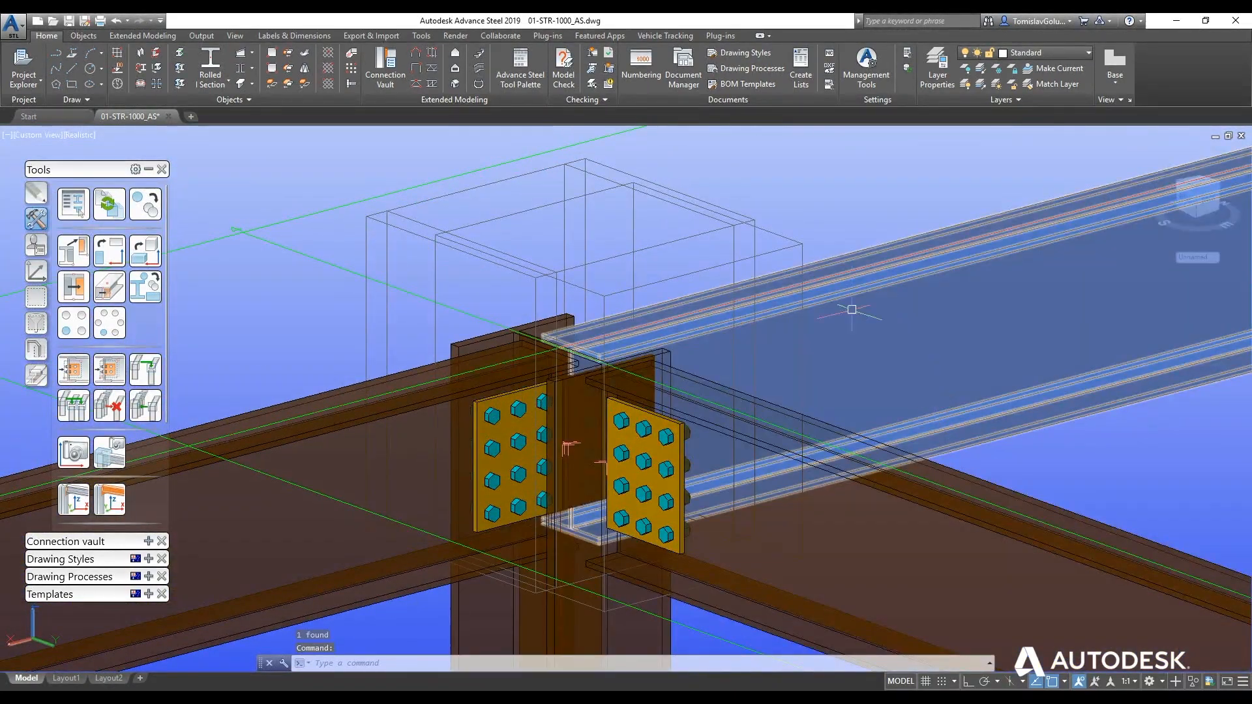
{"action": "left_click", "coordinate": [801, 248]}
{"action": "double_click", "coordinate": [802, 248]}
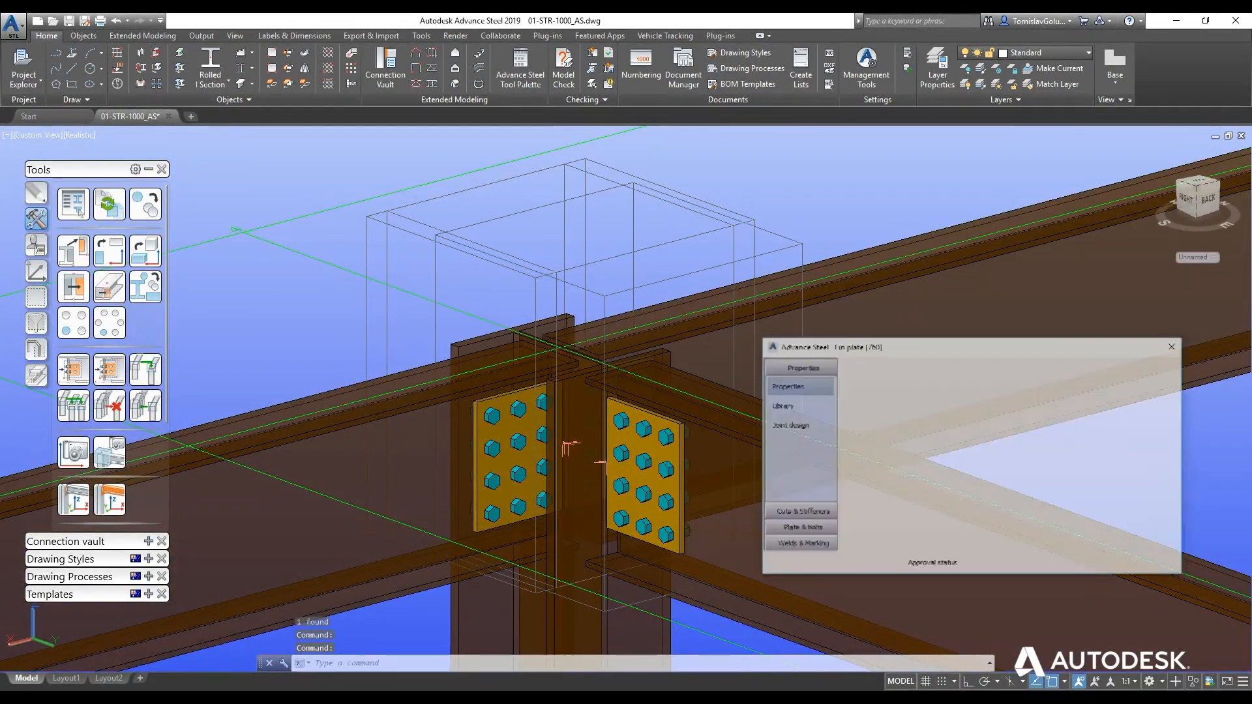
{"action": "left_click", "coordinate": [815, 529]}
{"action": "left_click", "coordinate": [814, 485]}
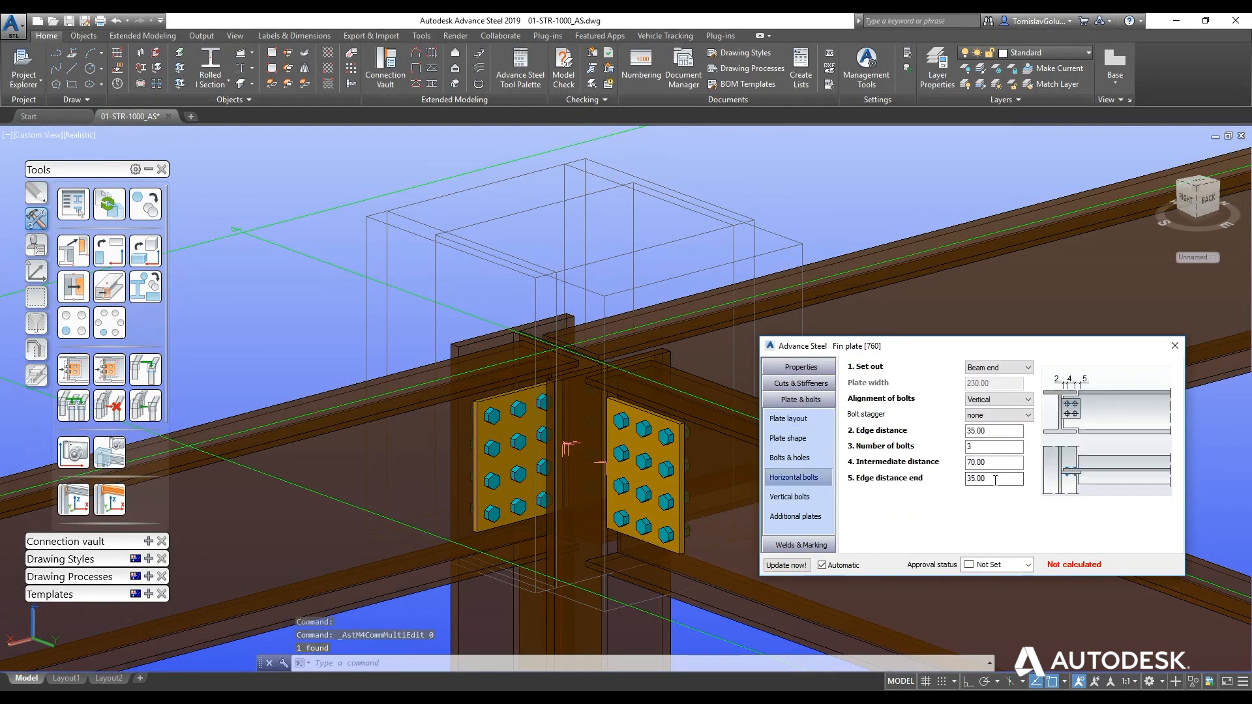
{"action": "left_click_drag", "start_coordinate": [986, 449], "coordinate": [914, 455]}
{"action": "type", "text": "1"}
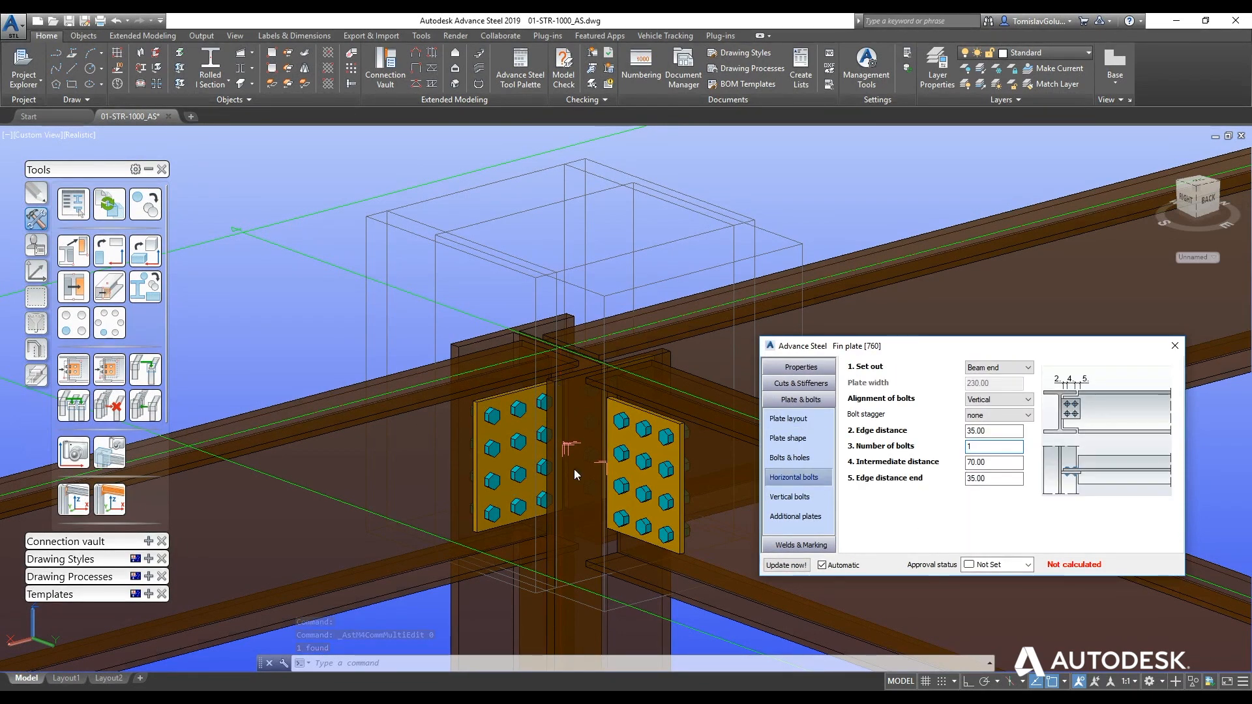
{"action": "left_click", "coordinate": [997, 461]}
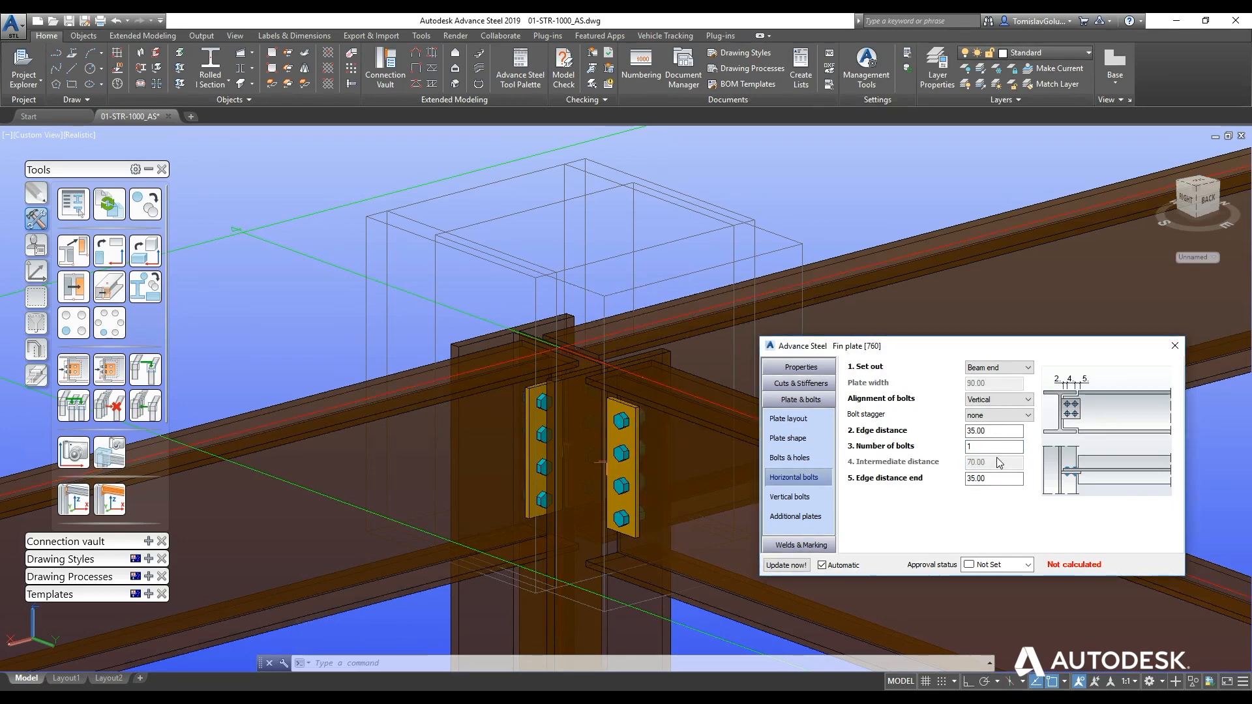
Return the master fin plate's number of horizontal bolts to 3 and close its properties
{"action": "left_click_drag", "start_coordinate": [981, 448], "coordinate": [919, 464]}
{"action": "type", "text": "3"}
{"action": "left_click", "coordinate": [1007, 431]}
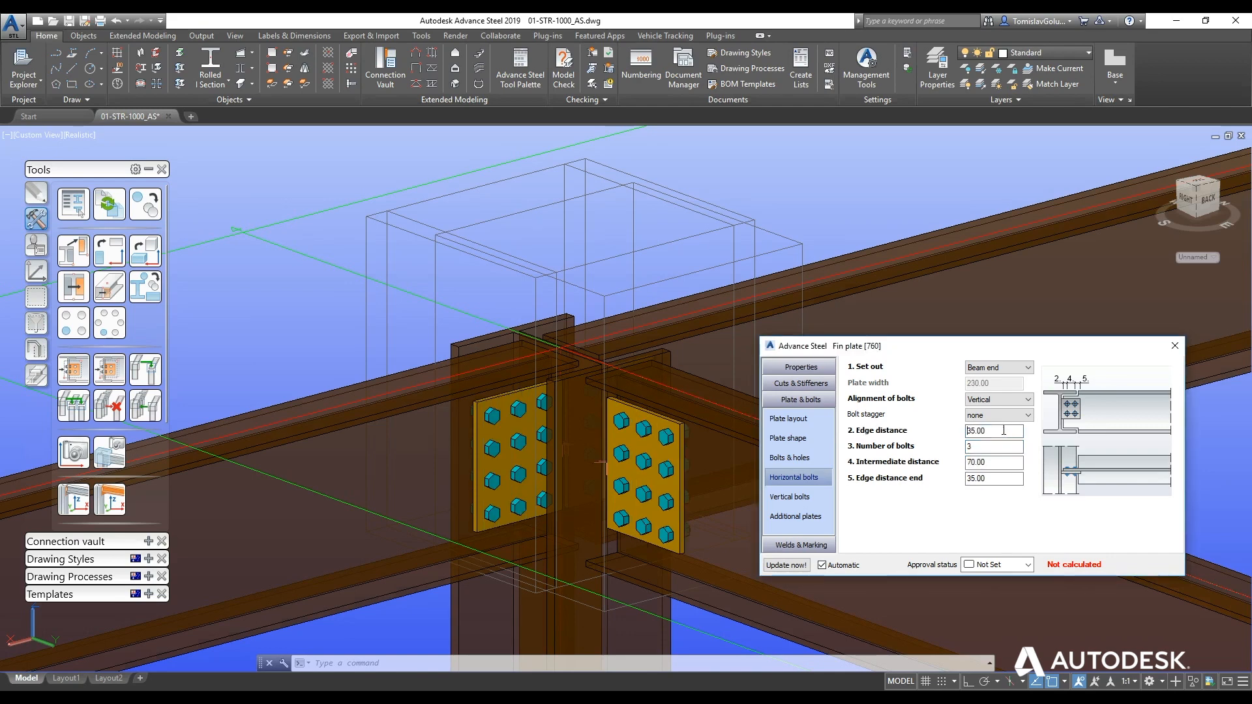
{"action": "left_click", "coordinate": [1175, 346]}
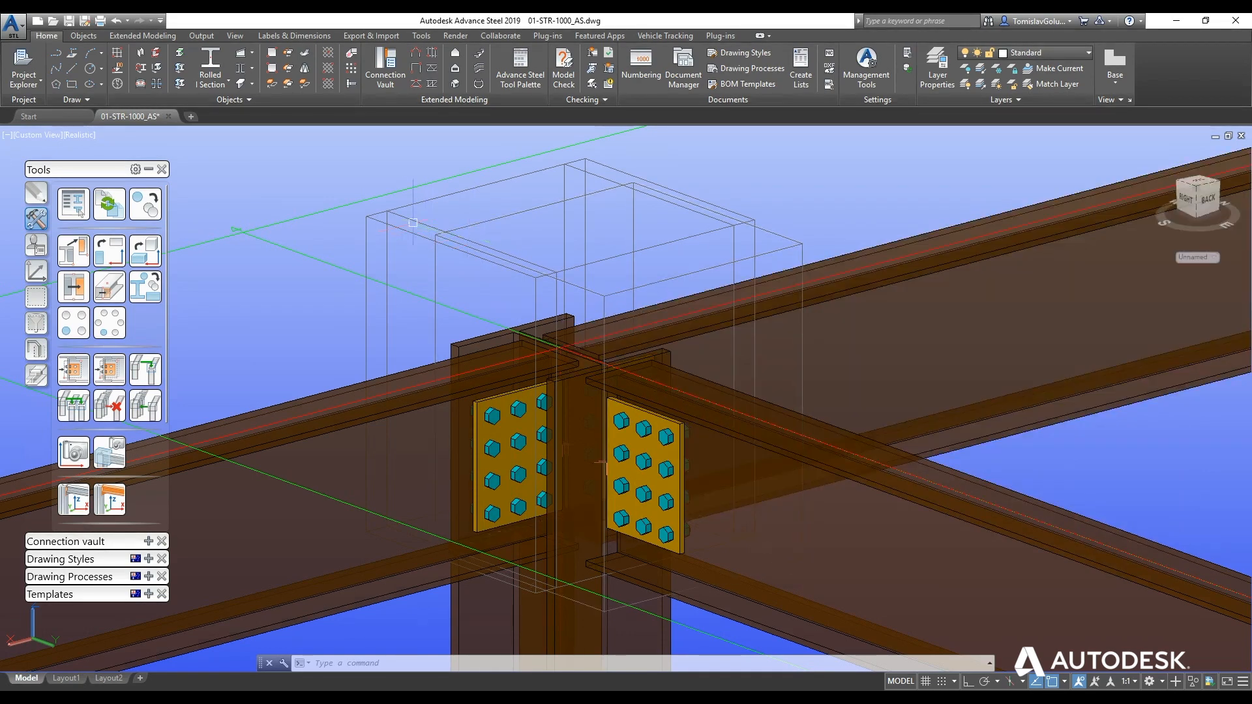
Upgrade the transferred slave fin plate on the adjoining roof beam to master
{"action": "middle_click_drag", "start_coordinate": [390, 228], "coordinate": [425, 243]}
{"action": "key", "text": "Escape"}
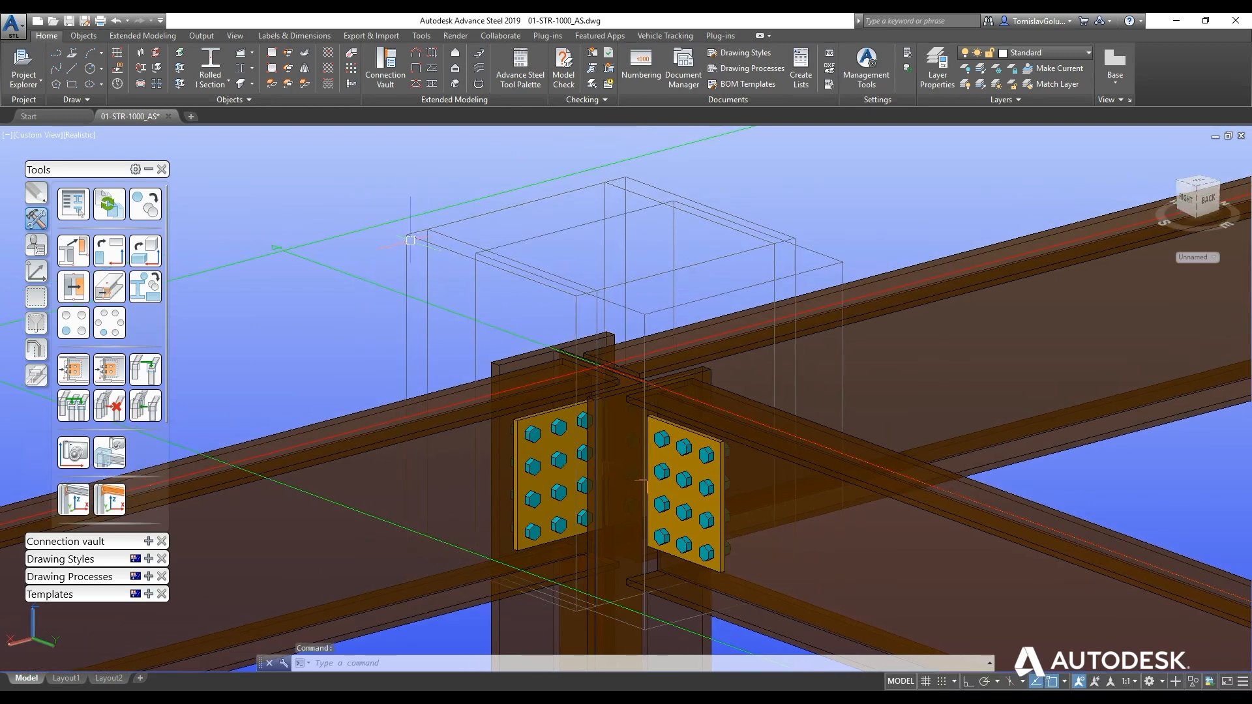
{"action": "left_click", "coordinate": [410, 240]}
{"action": "double_click", "coordinate": [409, 240]}
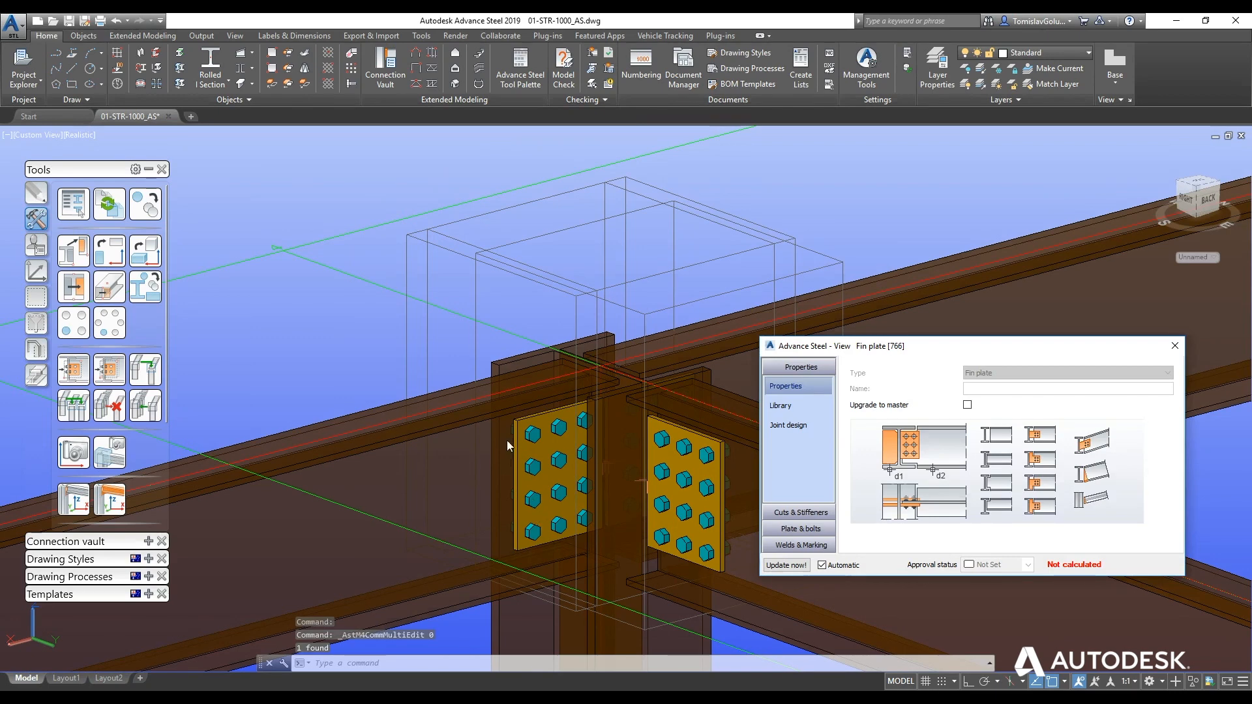
{"action": "left_click", "coordinate": [967, 406]}
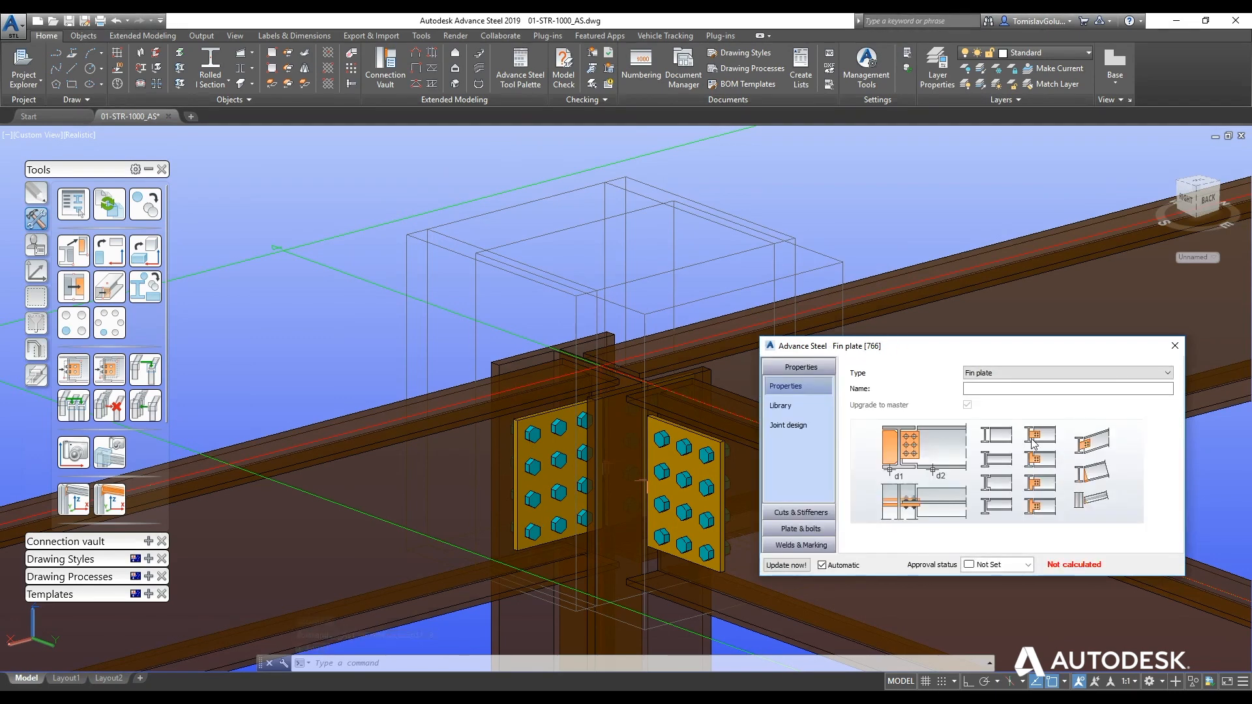
Set the upgraded fin plate's number of horizontal bolts to 1
{"action": "left_click", "coordinate": [799, 529]}
{"action": "left_click", "coordinate": [794, 478]}
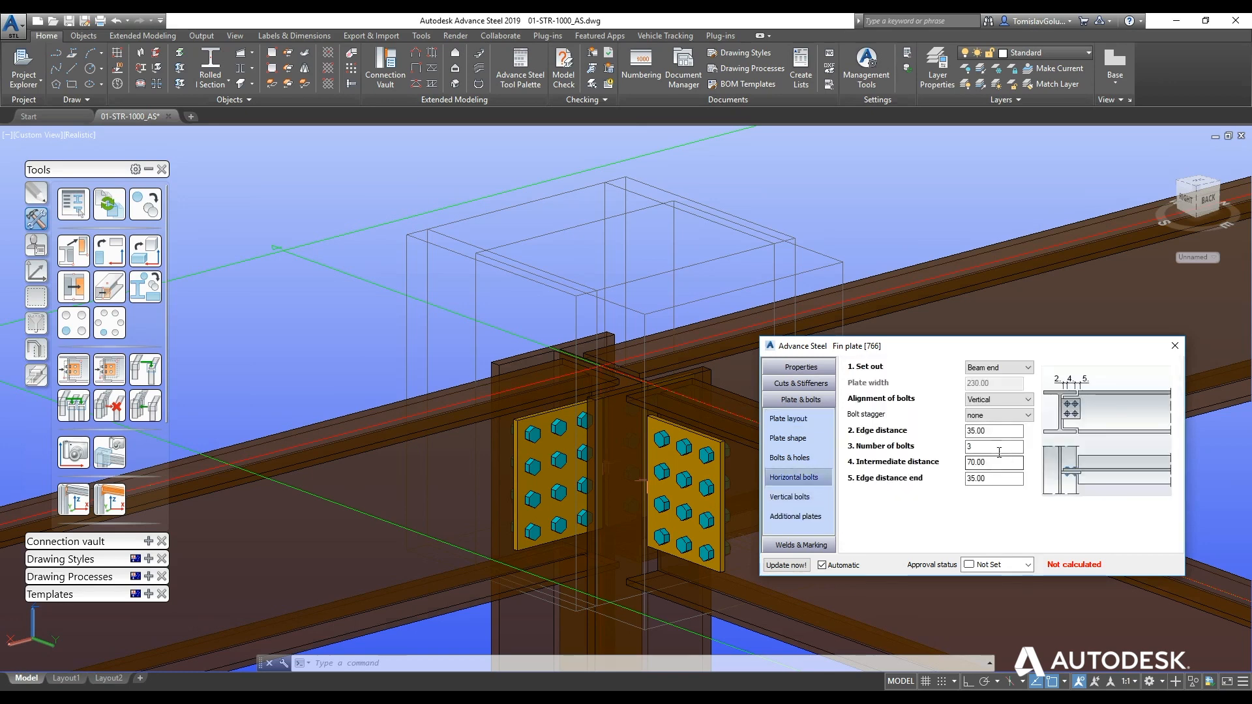
{"action": "left_click_drag", "start_coordinate": [998, 448], "coordinate": [953, 450]}
{"action": "type", "text": "1"}
{"action": "left_click", "coordinate": [994, 432]}
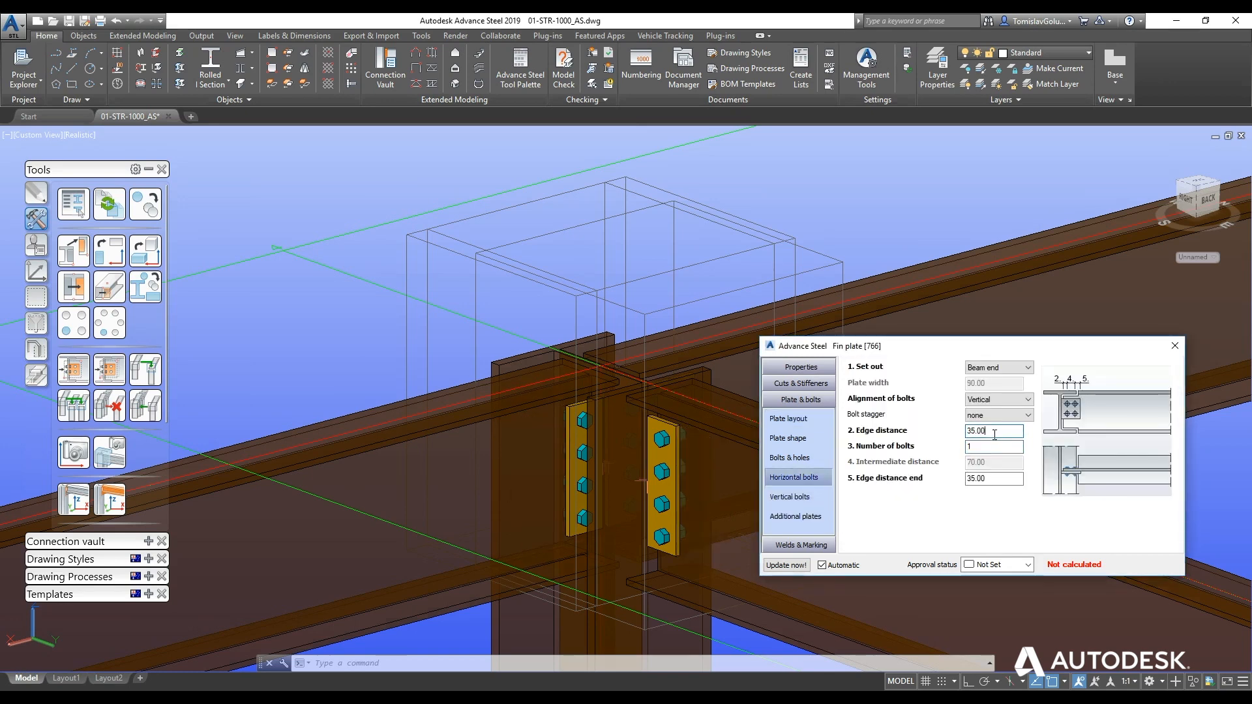
Restore the upgraded fin plate's number of horizontal bolts to 3 and close its properties
{"action": "left_click_drag", "start_coordinate": [993, 449], "coordinate": [932, 455]}
{"action": "type", "text": "3"}
{"action": "left_click", "coordinate": [1002, 433]}
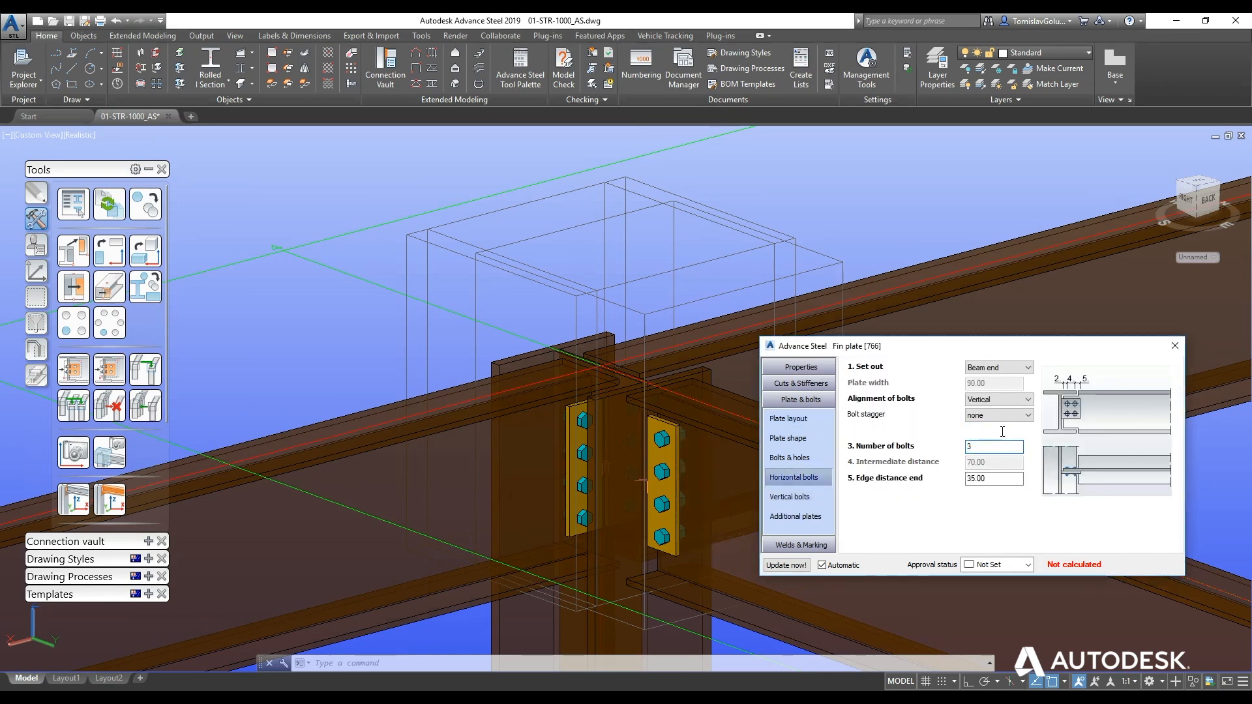
{"action": "left_click", "coordinate": [1174, 345]}
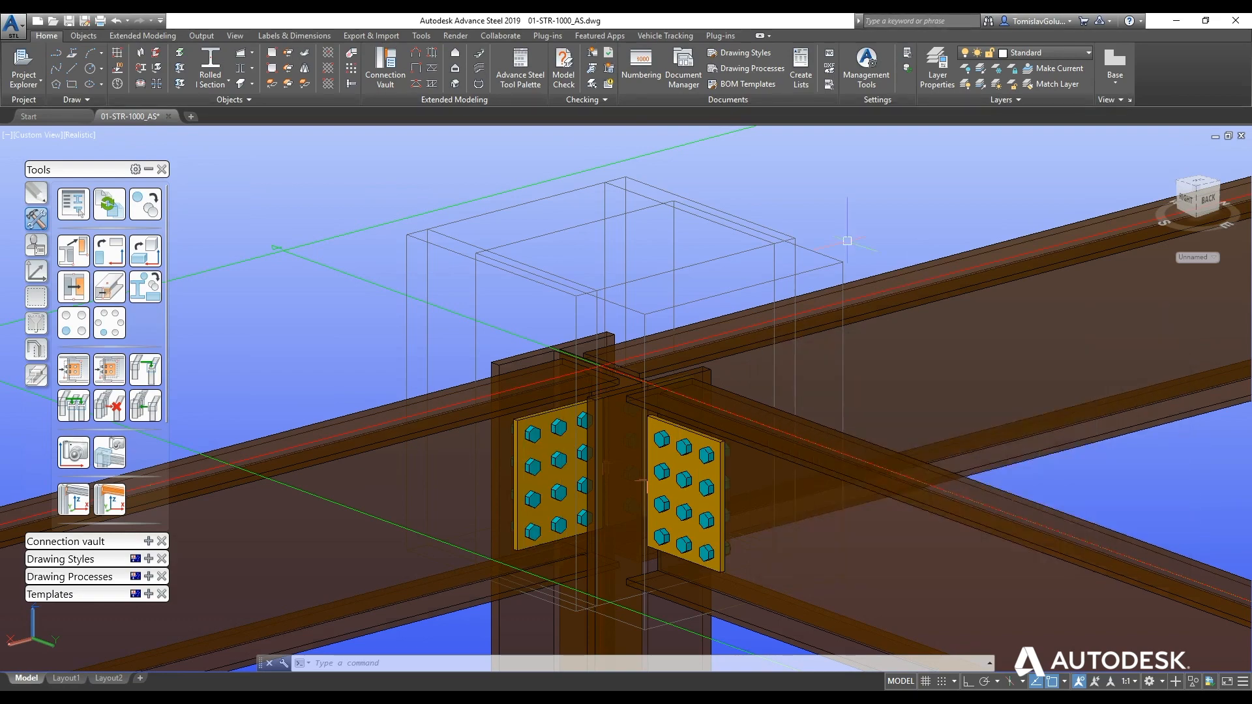
Create a Base plate joint from the Connection Vault's Plates at beam category at a column's foot, without an additional concrete object
{"action": "scroll", "coordinate": [691, 281], "scroll_direction": "down", "scroll_amount": 4}
{"action": "middle_click_drag", "start_coordinate": [515, 332], "coordinate": [691, 316], "text": "shift"}
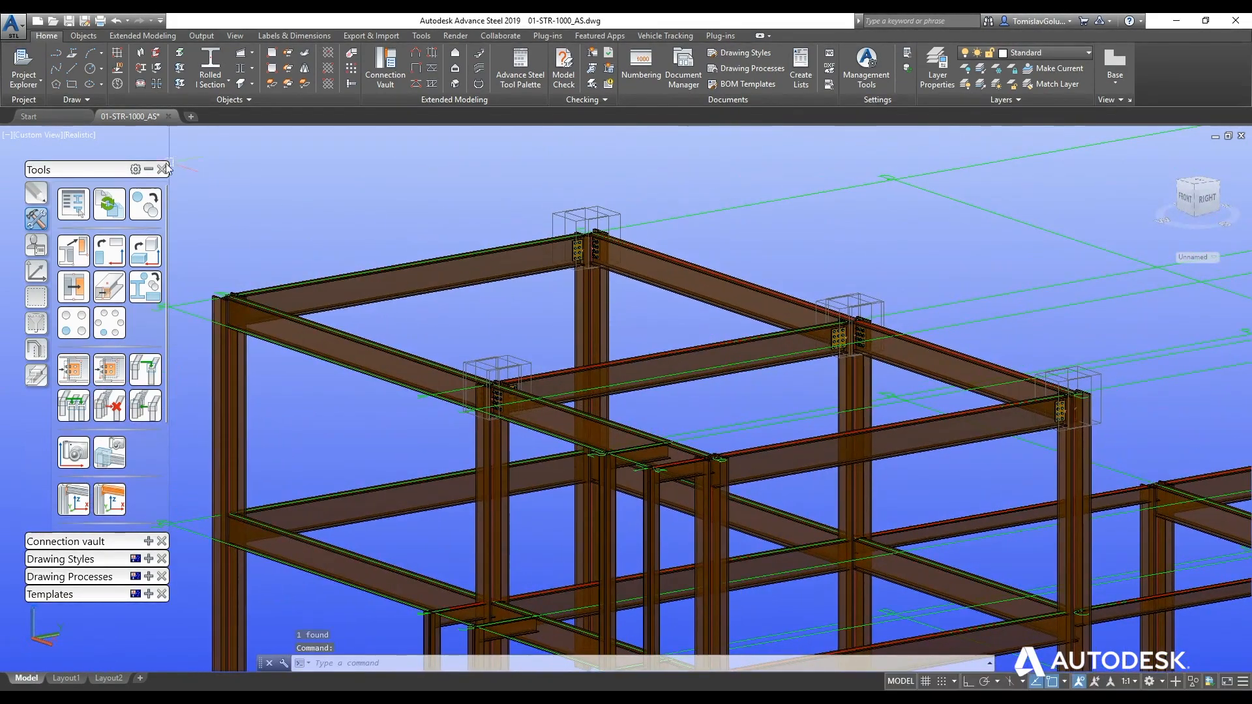
{"action": "left_click", "coordinate": [148, 169]}
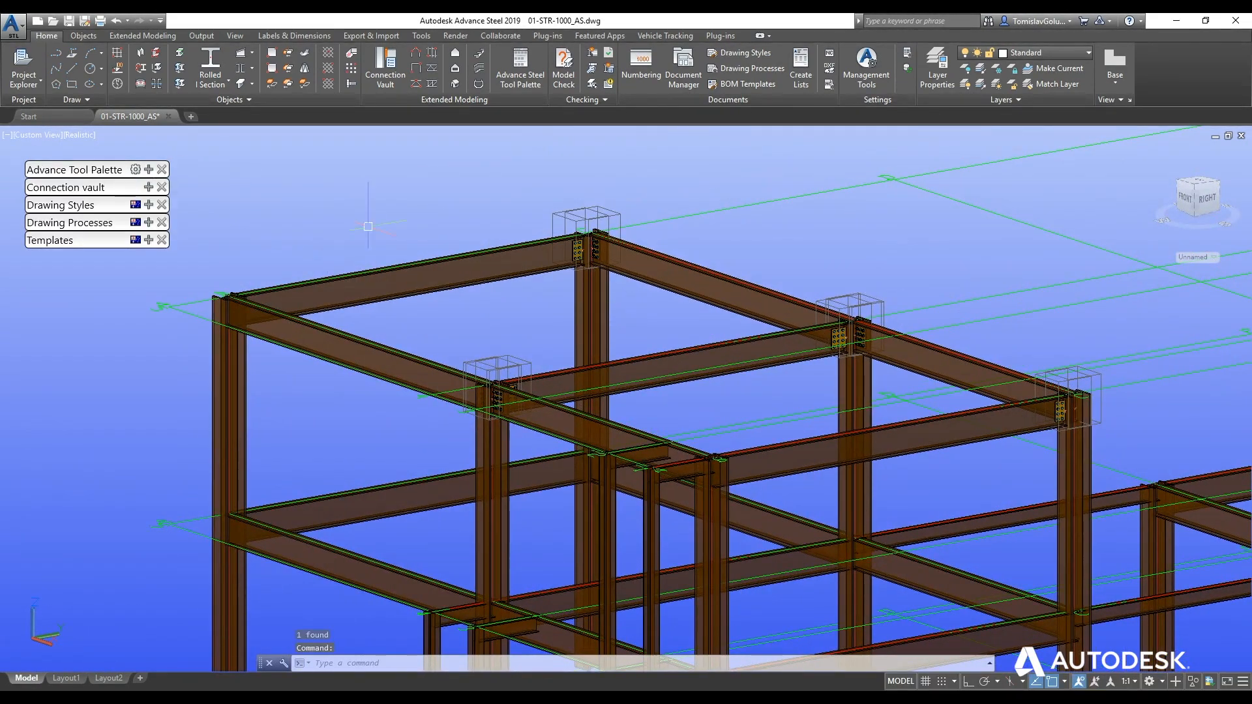
{"action": "left_click", "coordinate": [148, 187]}
{"action": "left_click", "coordinate": [37, 237]}
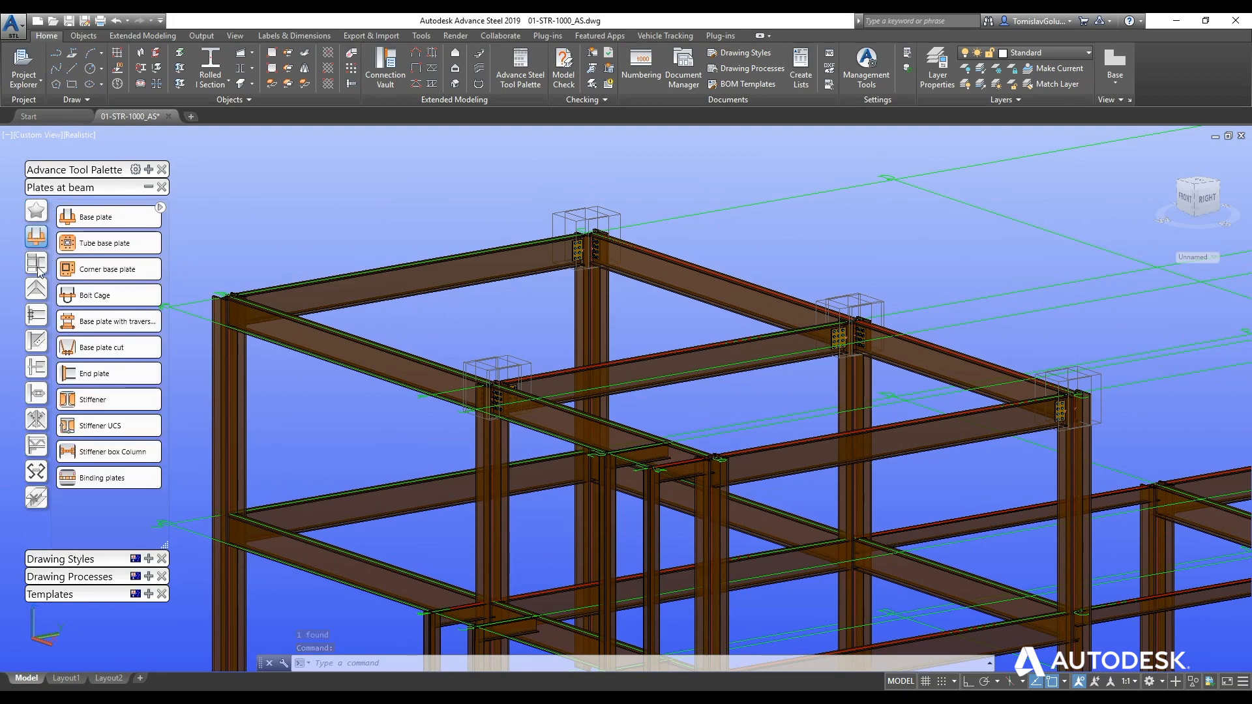
{"action": "scroll", "coordinate": [574, 352], "scroll_direction": "down", "scroll_amount": 5}
{"action": "scroll", "coordinate": [587, 360], "scroll_direction": "up", "scroll_amount": 10}
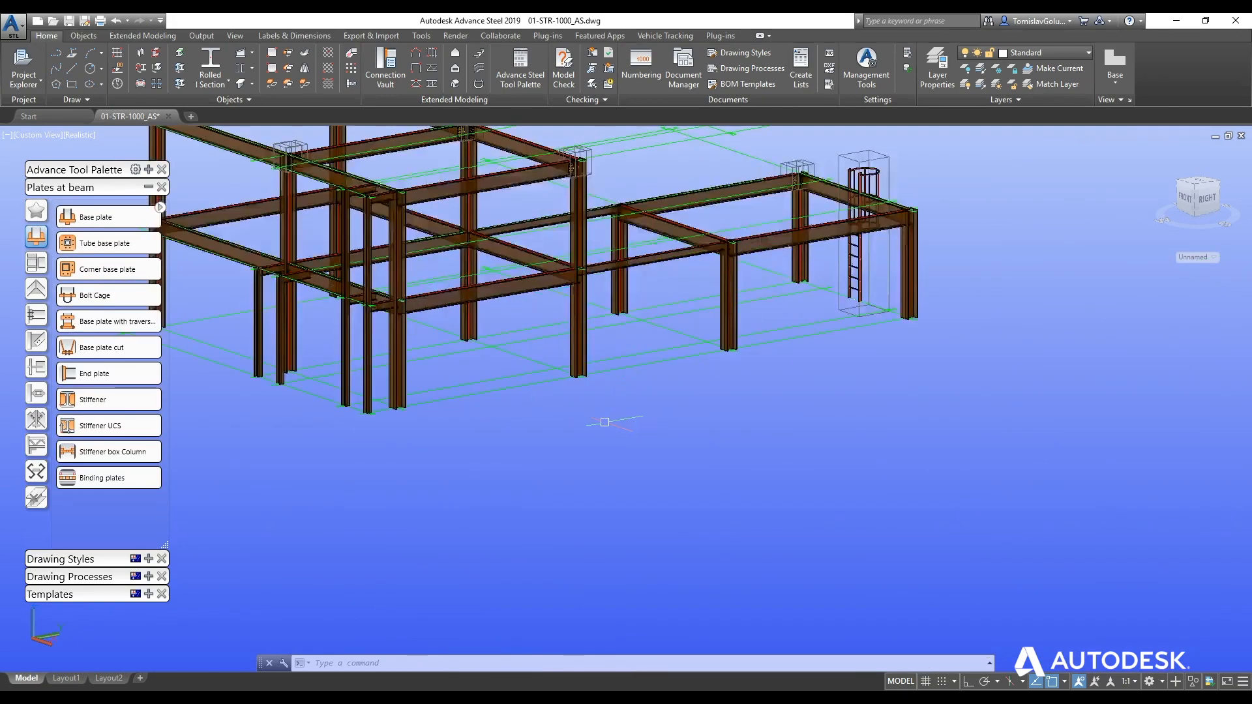
{"action": "scroll", "coordinate": [587, 359], "scroll_direction": "up", "scroll_amount": 5}
{"action": "left_click", "coordinate": [151, 215]}
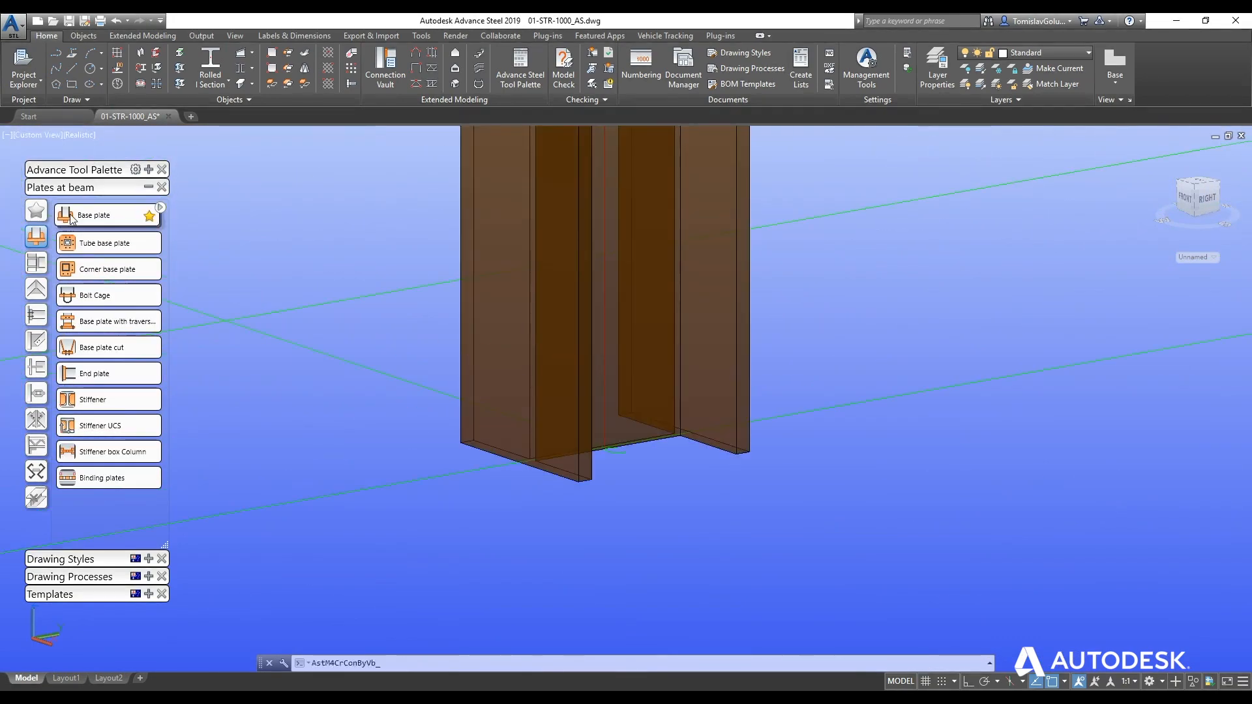
{"action": "left_click", "coordinate": [464, 434]}
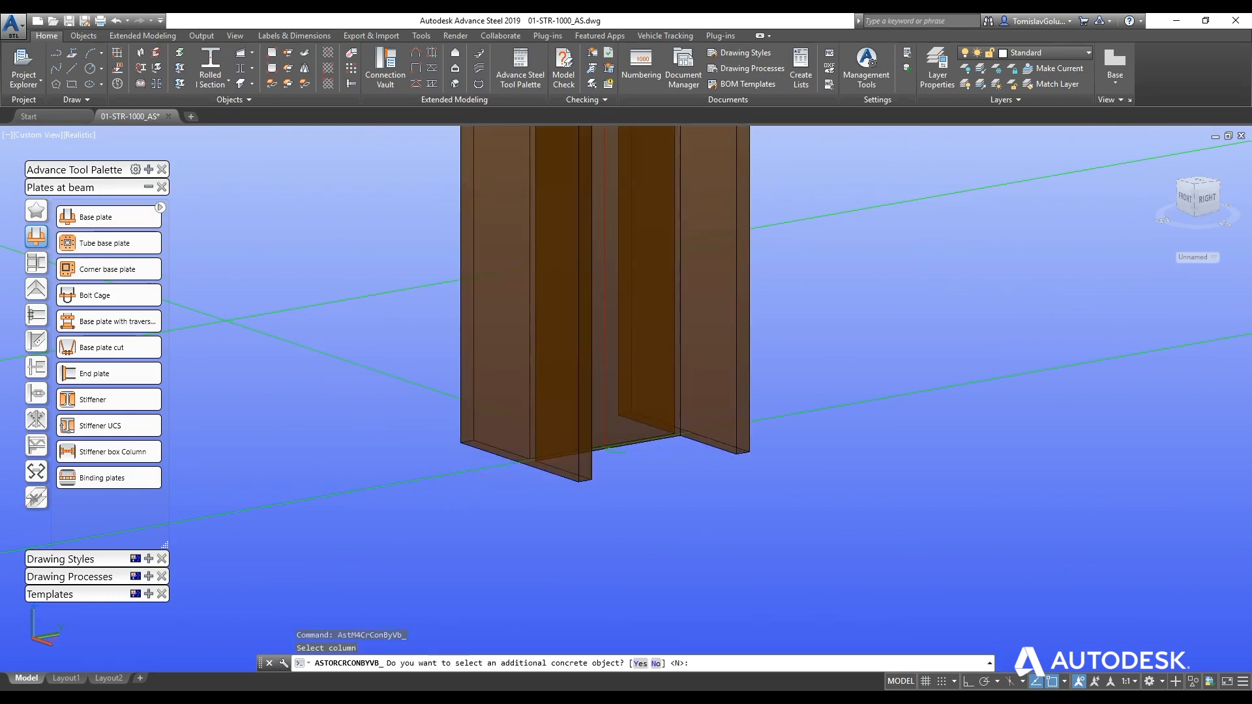
{"action": "key", "text": "Return"}
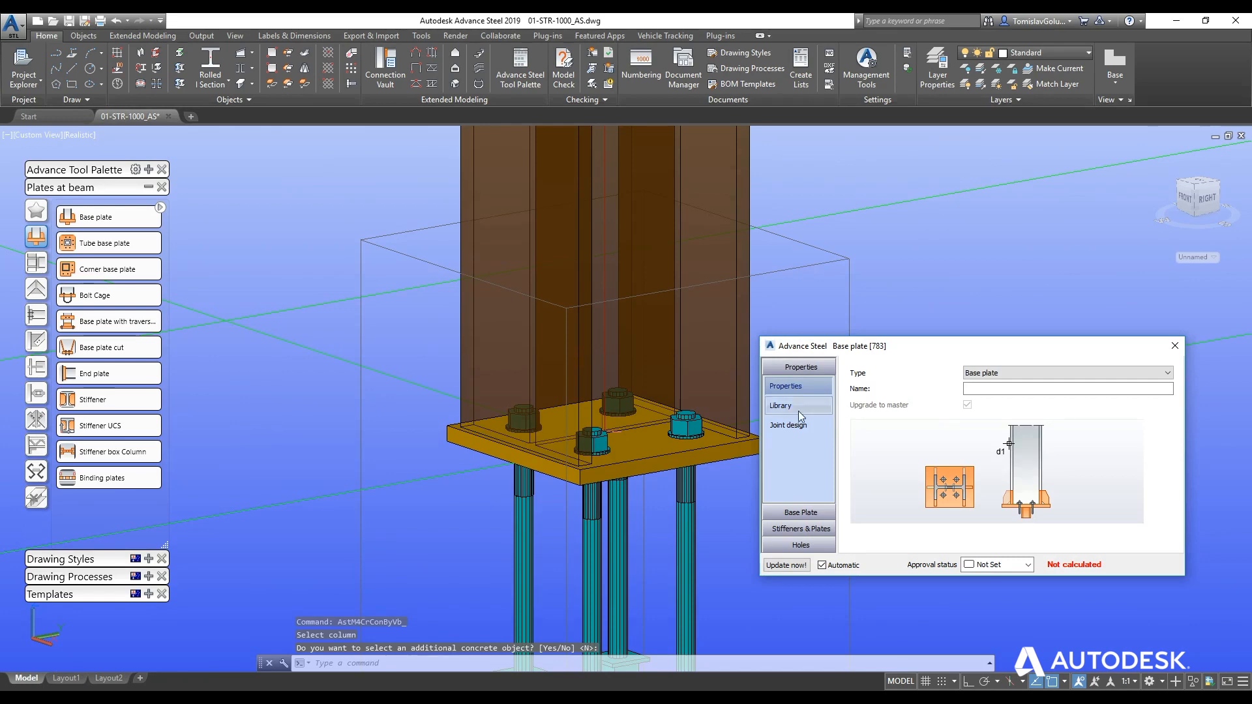
Set the base plate's plate length and plate width to 450 mm each
{"action": "left_click", "coordinate": [821, 513]}
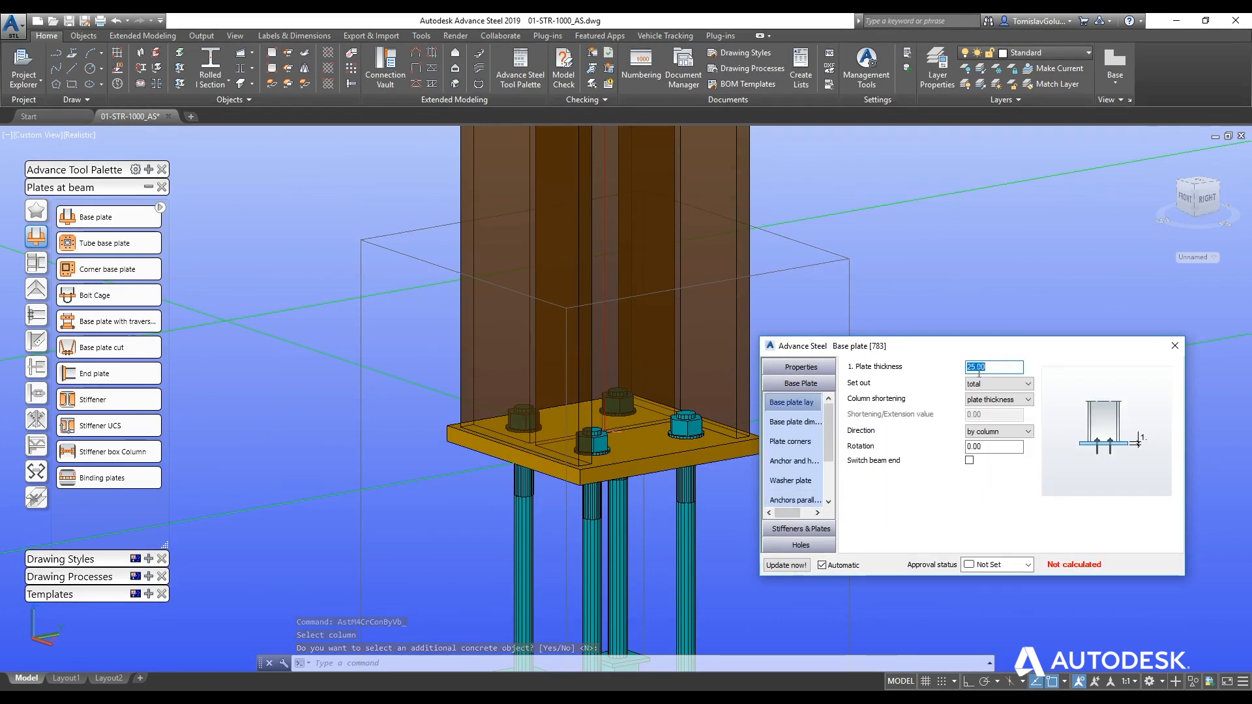
{"action": "left_click", "coordinate": [796, 422]}
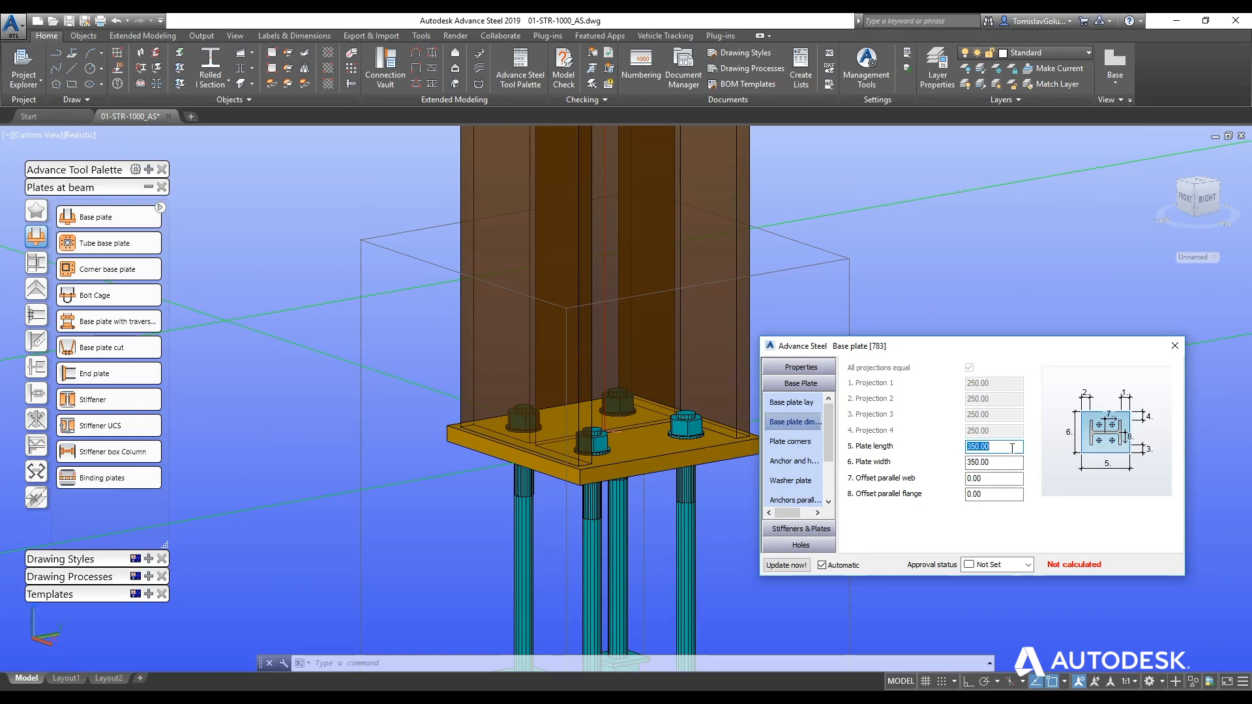
{"action": "type", "text": "450"}
{"action": "key", "text": "Tab"}
{"action": "type", "text": "450"}
{"action": "key", "text": "Tab"}
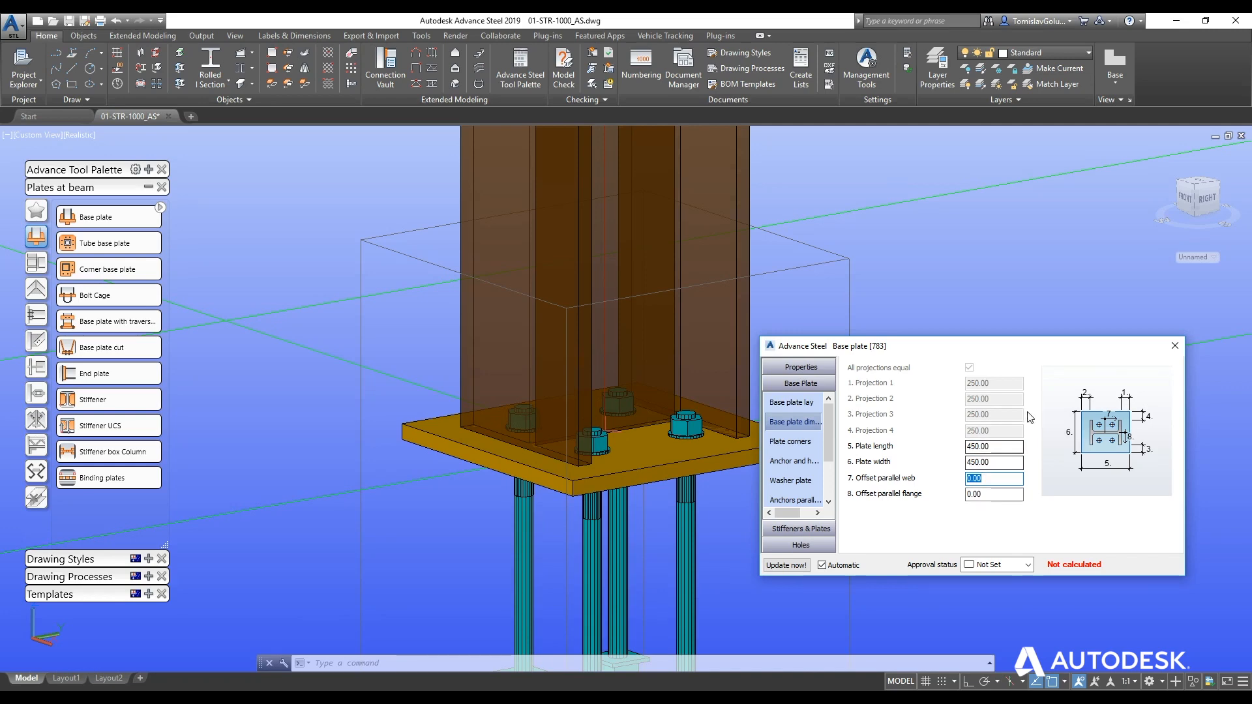
{"action": "left_click", "coordinate": [789, 405]}
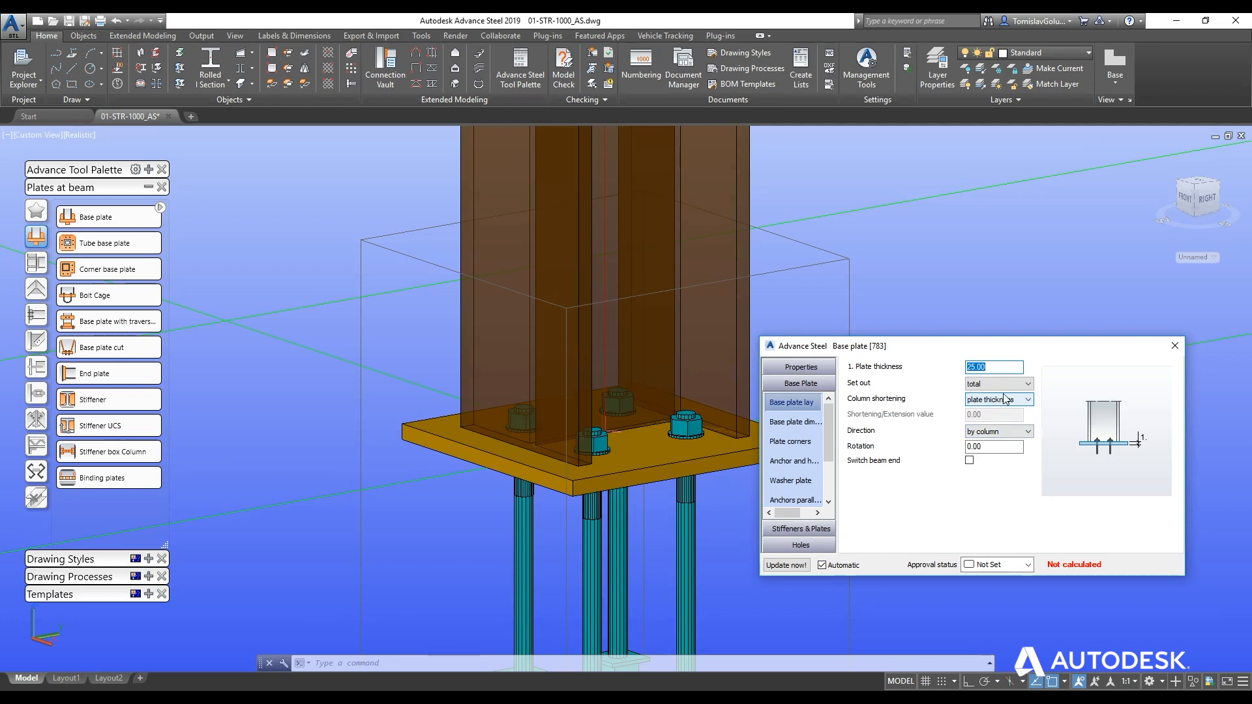
Try the fillet, cut and convex shapes on the base plate's corner 1, and return it to none
{"action": "left_click", "coordinate": [800, 444]}
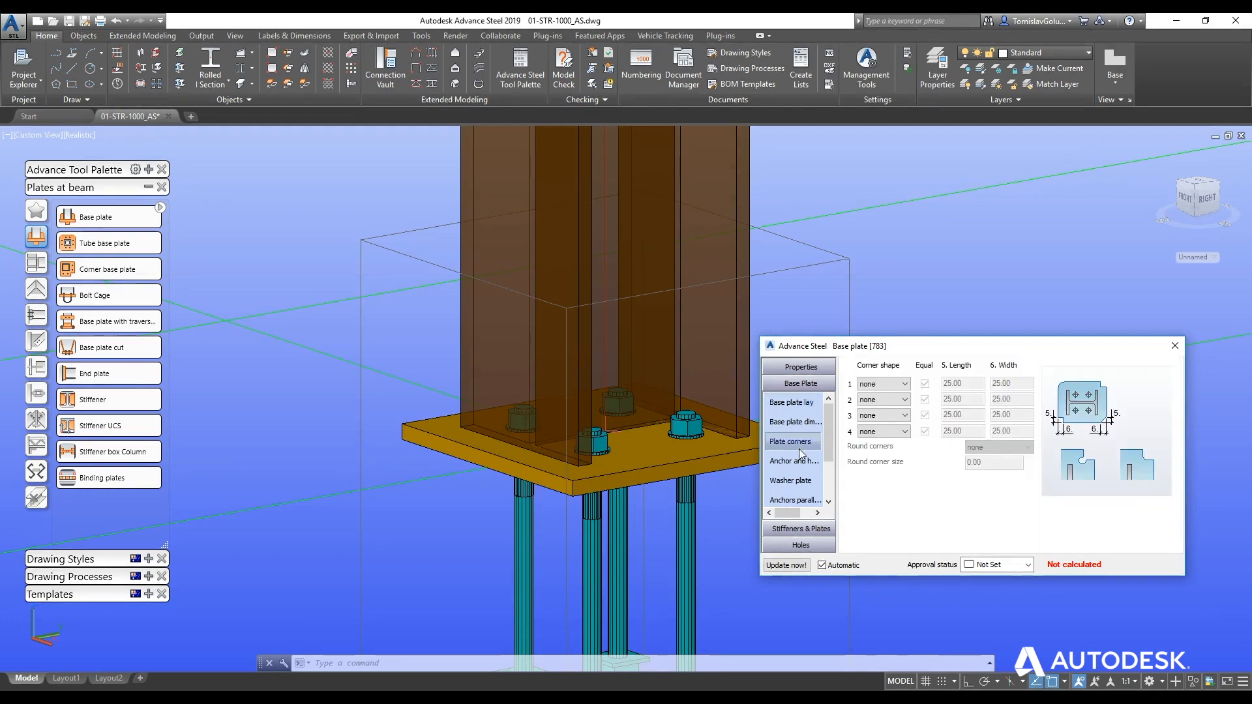
{"action": "left_click", "coordinate": [881, 384]}
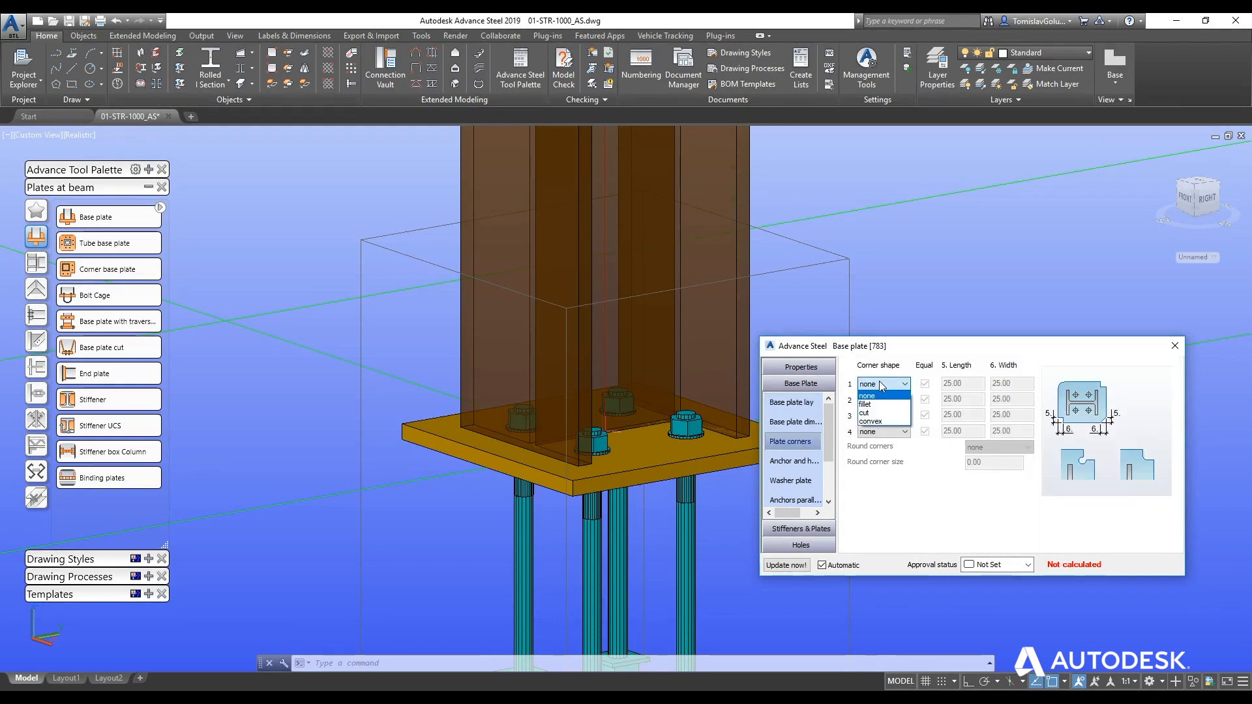
{"action": "left_click", "coordinate": [882, 400]}
{"action": "left_click", "coordinate": [887, 385]}
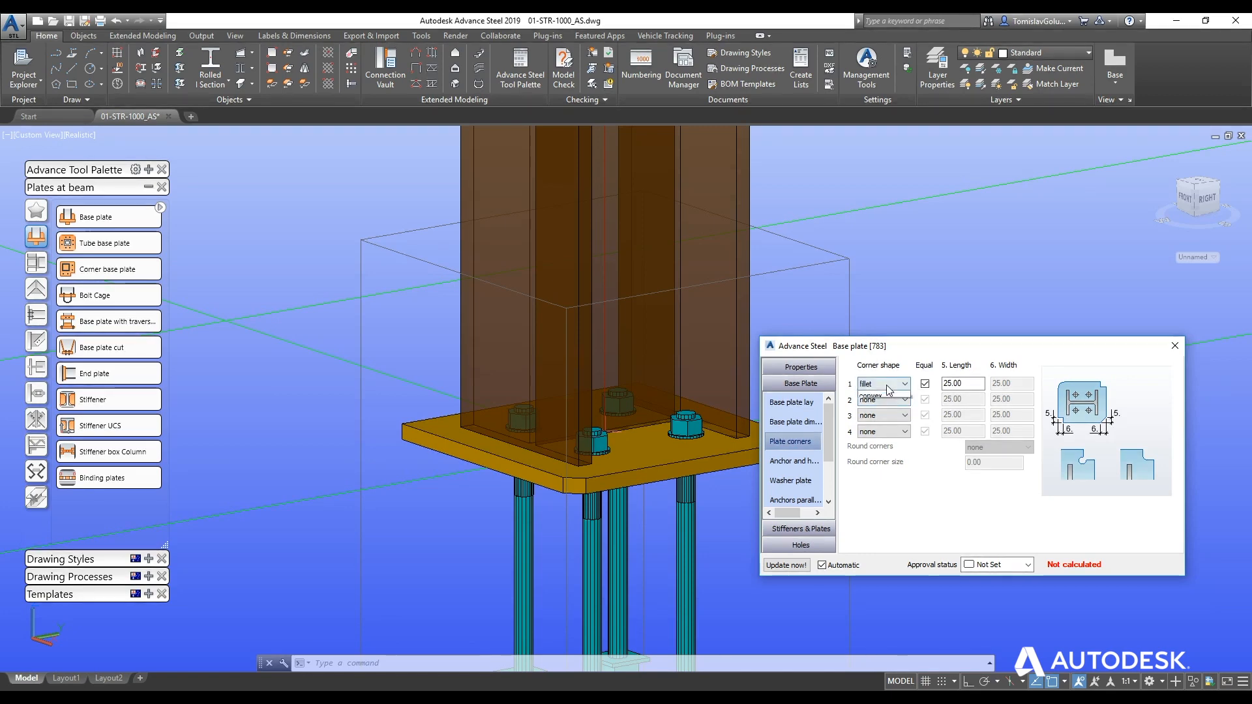
{"action": "left_click", "coordinate": [887, 412]}
{"action": "left_click", "coordinate": [887, 384]}
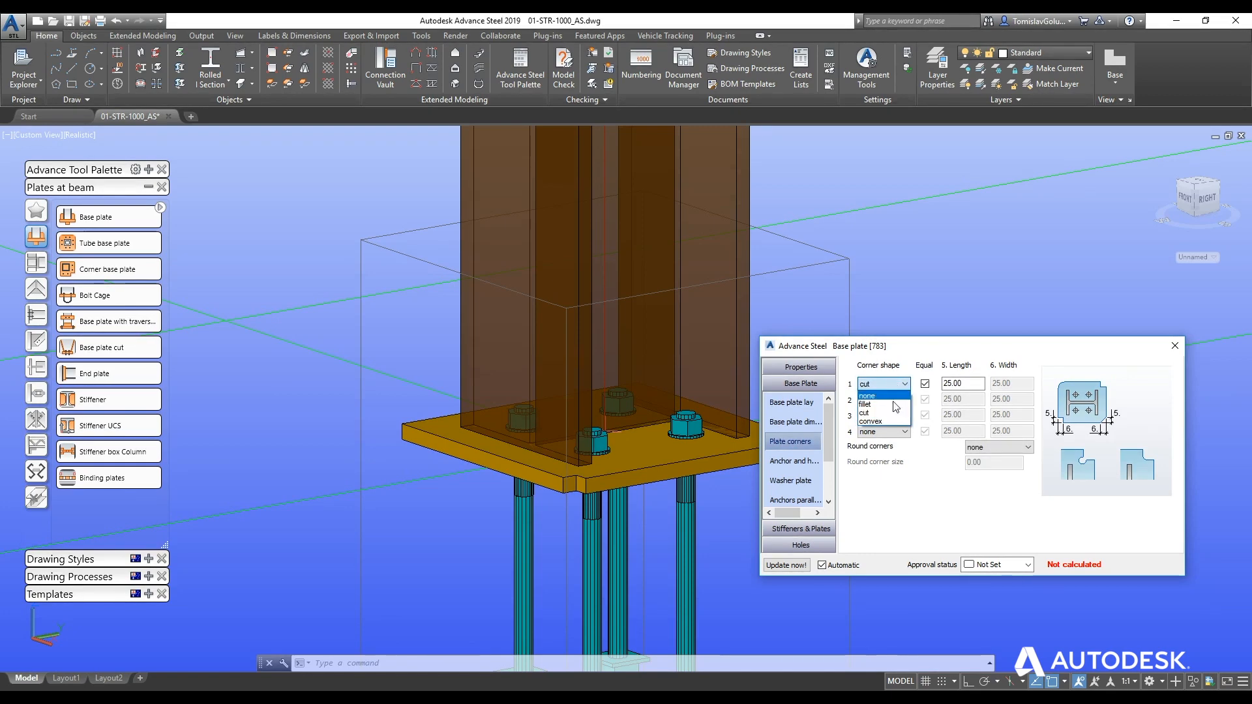
{"action": "left_click", "coordinate": [893, 422]}
{"action": "left_click", "coordinate": [890, 385]}
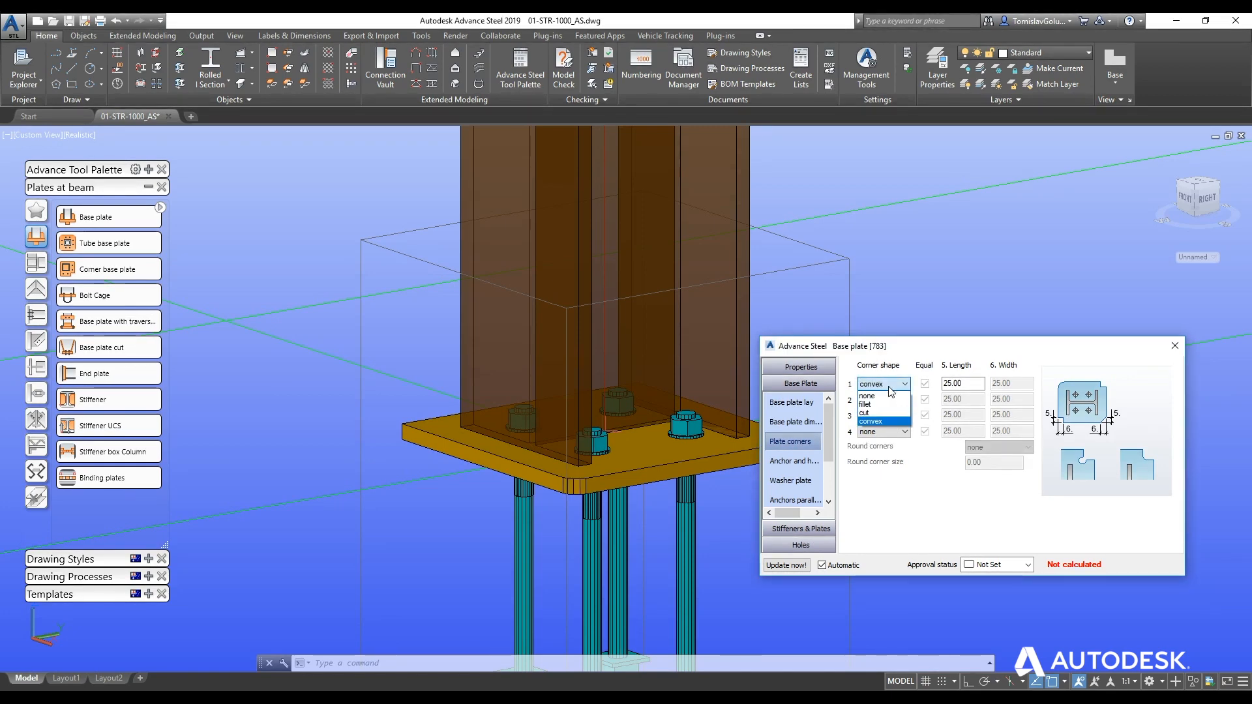
{"action": "left_click", "coordinate": [888, 396]}
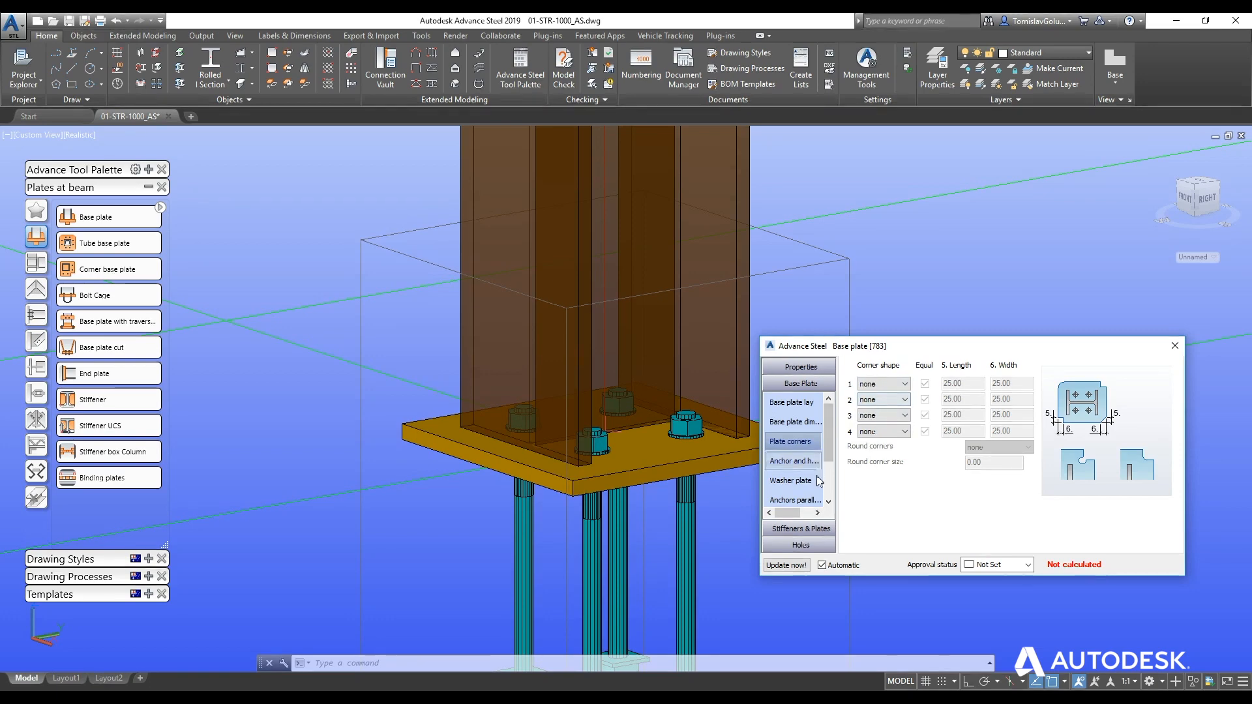
Close the base plate properties and examine the steel frame and its caged ladder from several sides
{"action": "left_click", "coordinate": [1175, 346]}
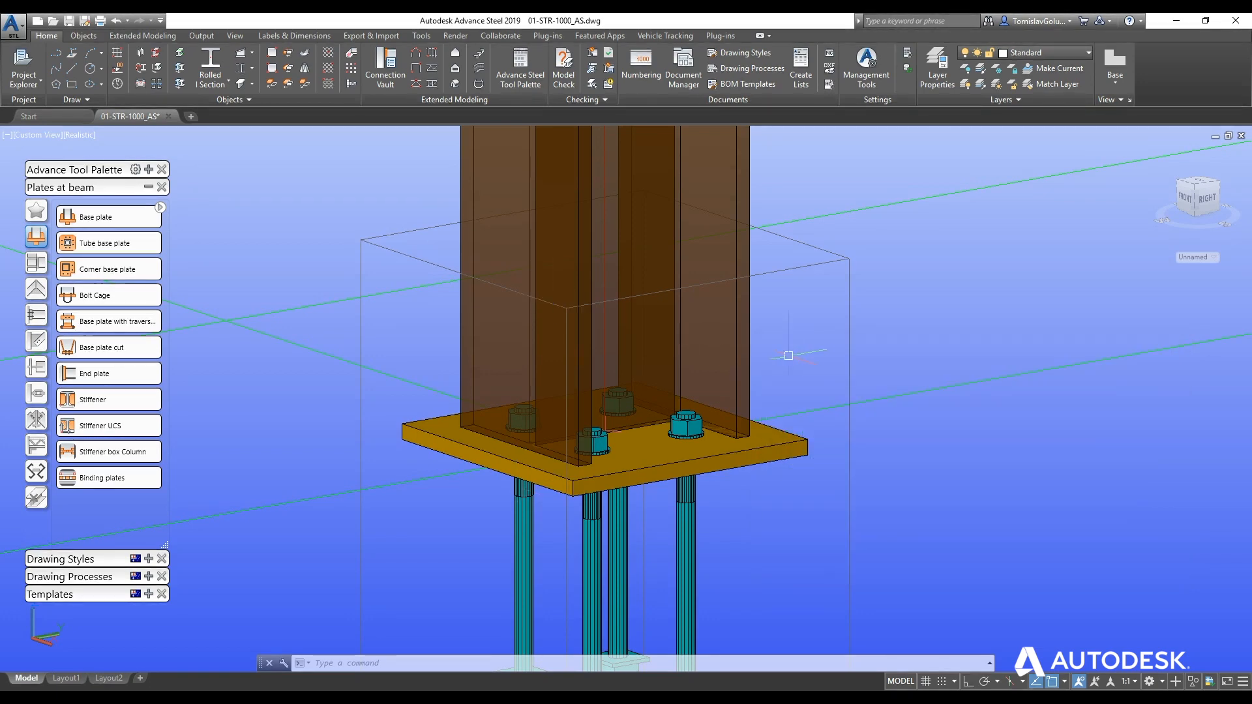
{"action": "middle_click_drag", "start_coordinate": [708, 415], "coordinate": [734, 453], "text": "shift"}
{"action": "scroll", "coordinate": [581, 301], "scroll_direction": "down", "scroll_amount": 8}
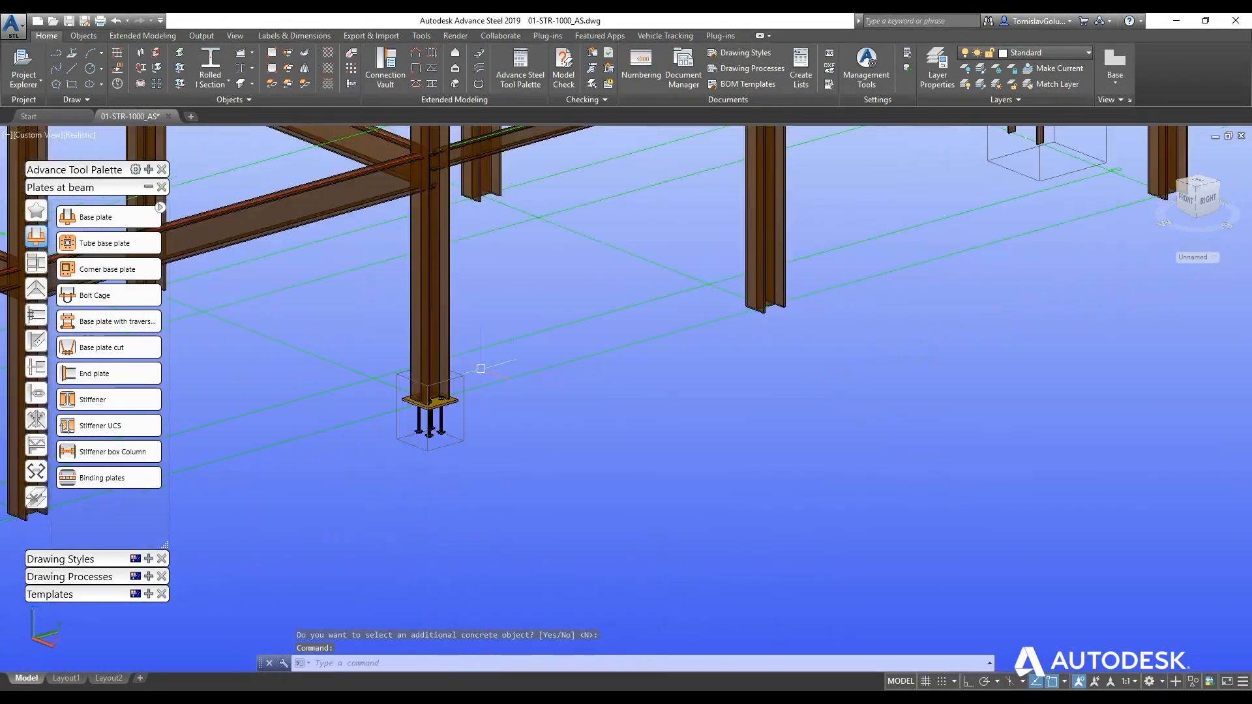
{"action": "scroll", "coordinate": [581, 301], "scroll_direction": "down", "scroll_amount": 10}
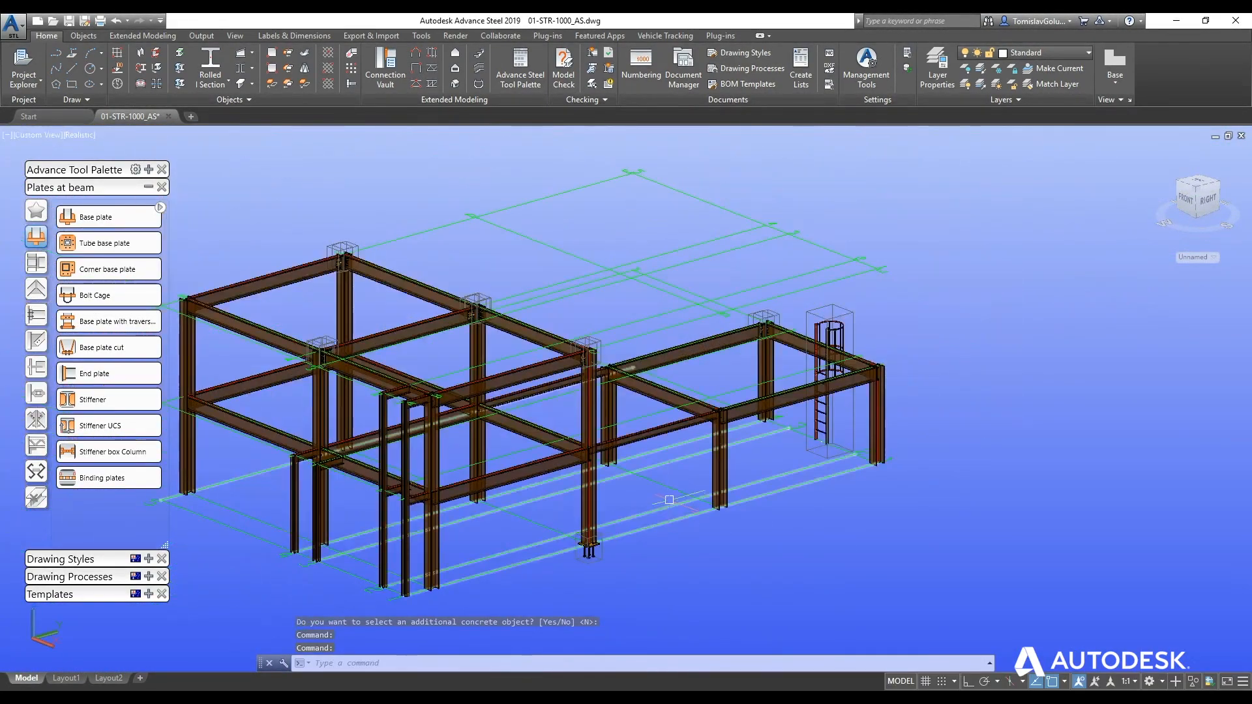
{"action": "middle_click_drag", "start_coordinate": [739, 483], "coordinate": [649, 240], "text": "shift"}
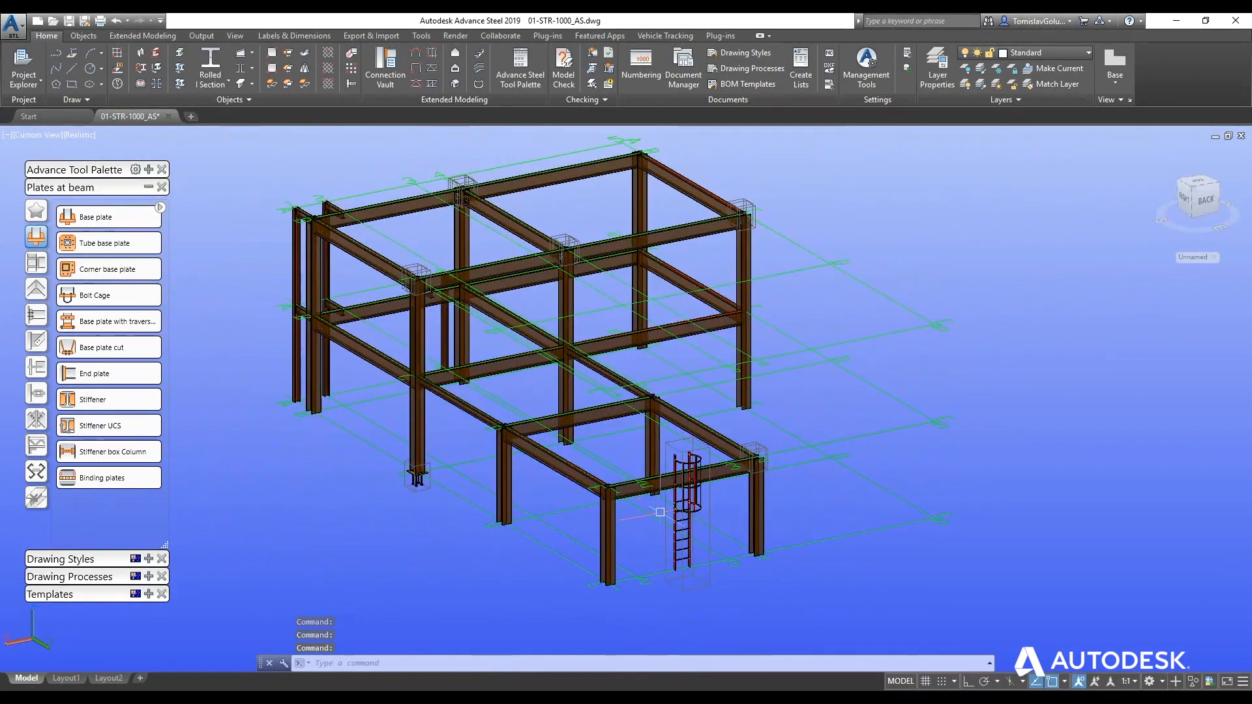
{"action": "scroll", "coordinate": [649, 240], "scroll_direction": "up", "scroll_amount": 5}
{"action": "scroll", "coordinate": [684, 439], "scroll_direction": "up", "scroll_amount": 6}
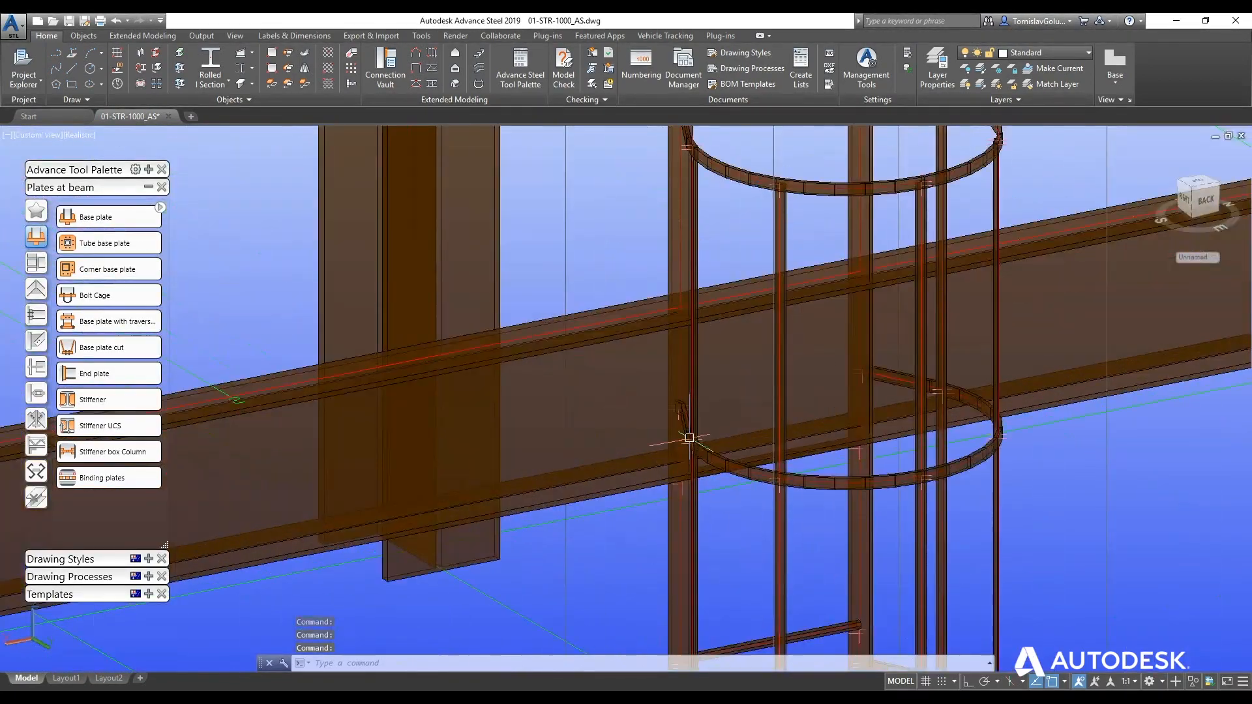
{"action": "middle_click_drag", "start_coordinate": [684, 438], "coordinate": [586, 293], "text": "shift"}
{"action": "scroll", "coordinate": [802, 438], "scroll_direction": "down", "scroll_amount": 10}
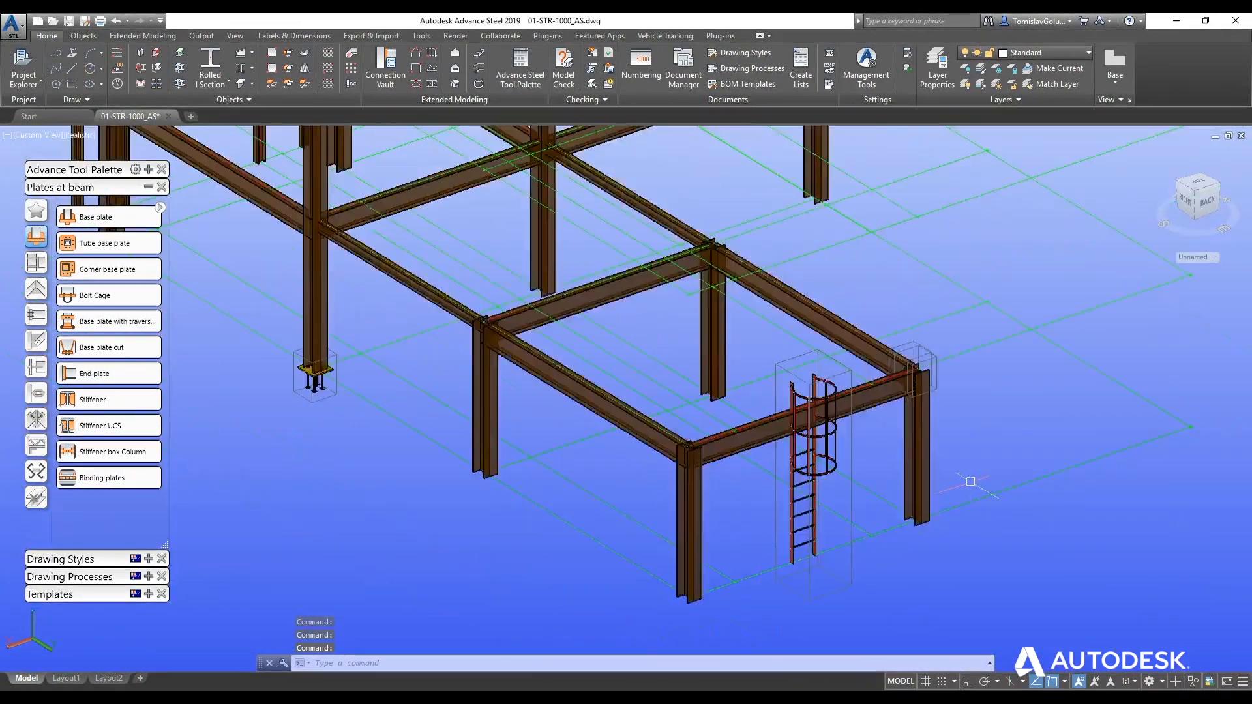
{"action": "middle_click_drag", "start_coordinate": [802, 438], "coordinate": [890, 370], "text": "shift"}
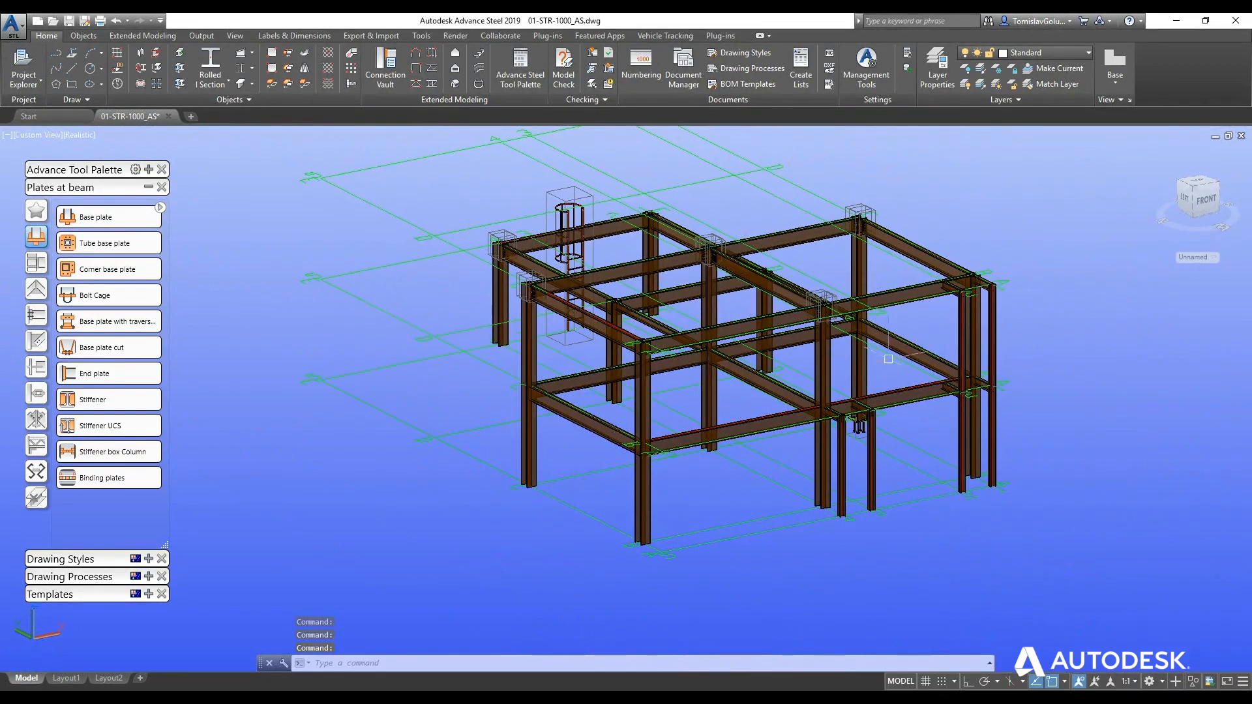
{"action": "scroll", "coordinate": [936, 373], "scroll_direction": "up", "scroll_amount": 5}
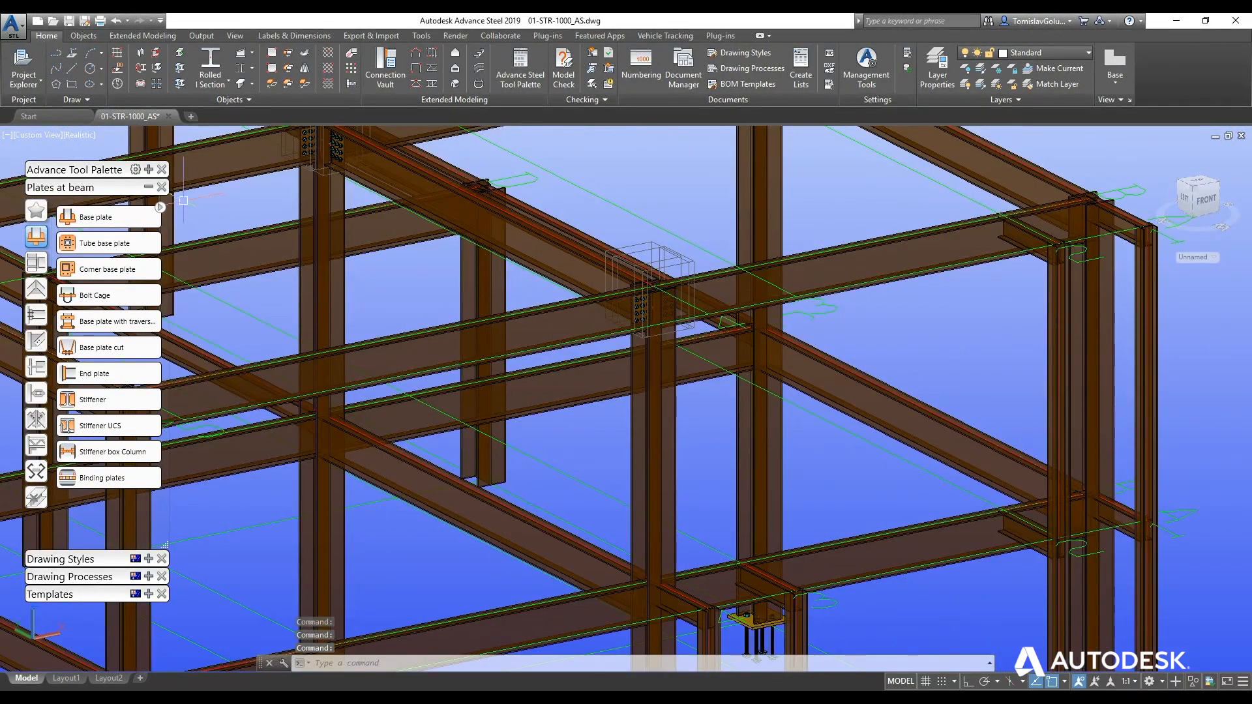
Start a Straight Stair using the start and end point method, with its first point at the midpoint of the short lower-level beam
{"action": "left_click", "coordinate": [149, 187]}
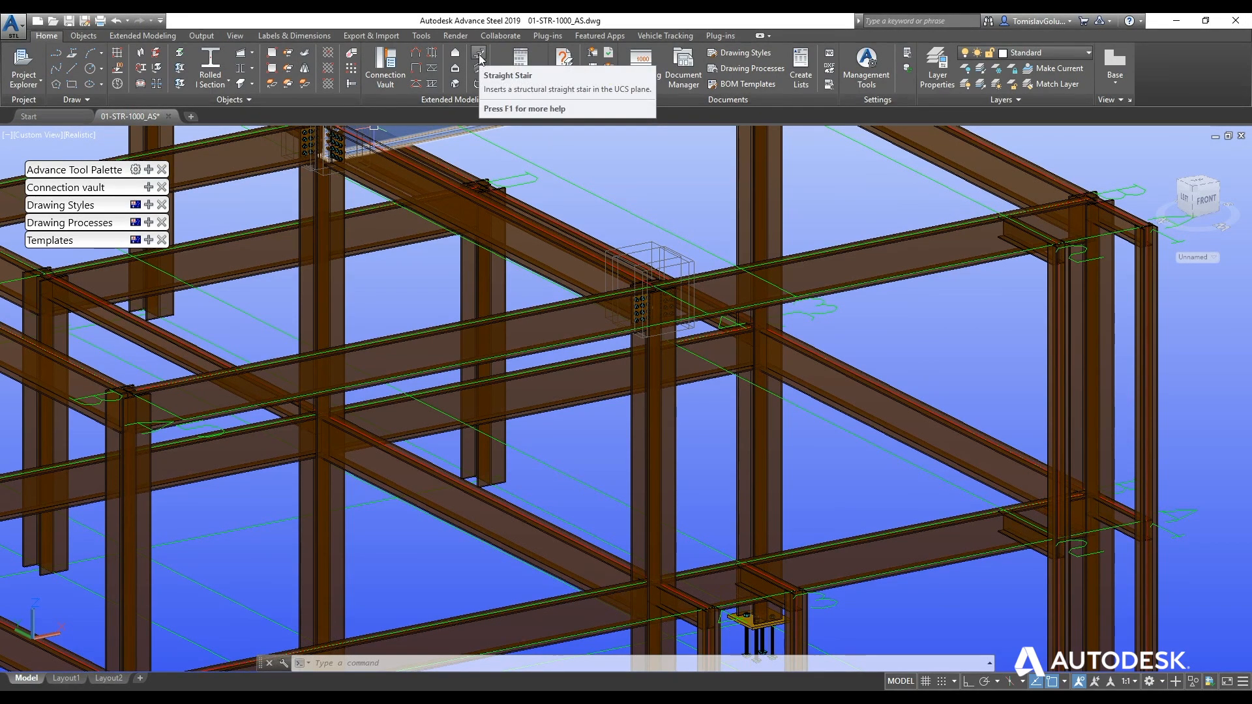
{"action": "left_click", "coordinate": [480, 59]}
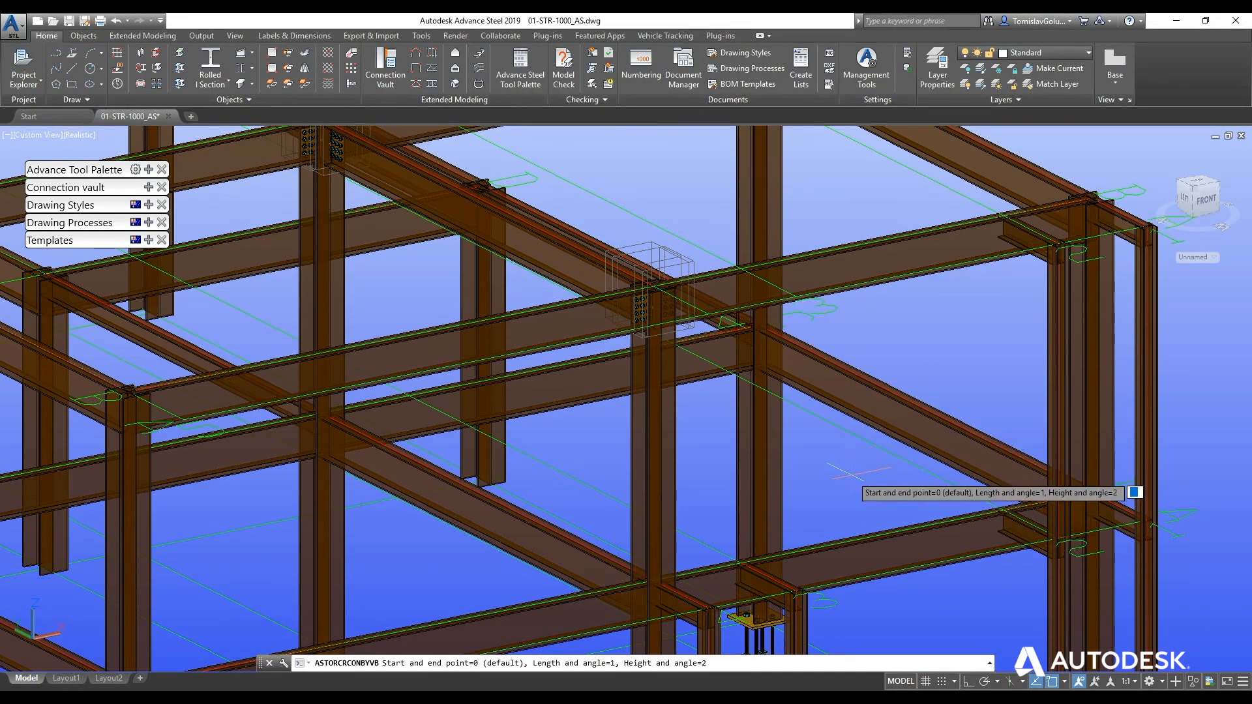
{"action": "scroll", "coordinate": [813, 601], "scroll_direction": "up", "scroll_amount": 4}
{"action": "right_click", "coordinate": [751, 234], "text": "shift"}
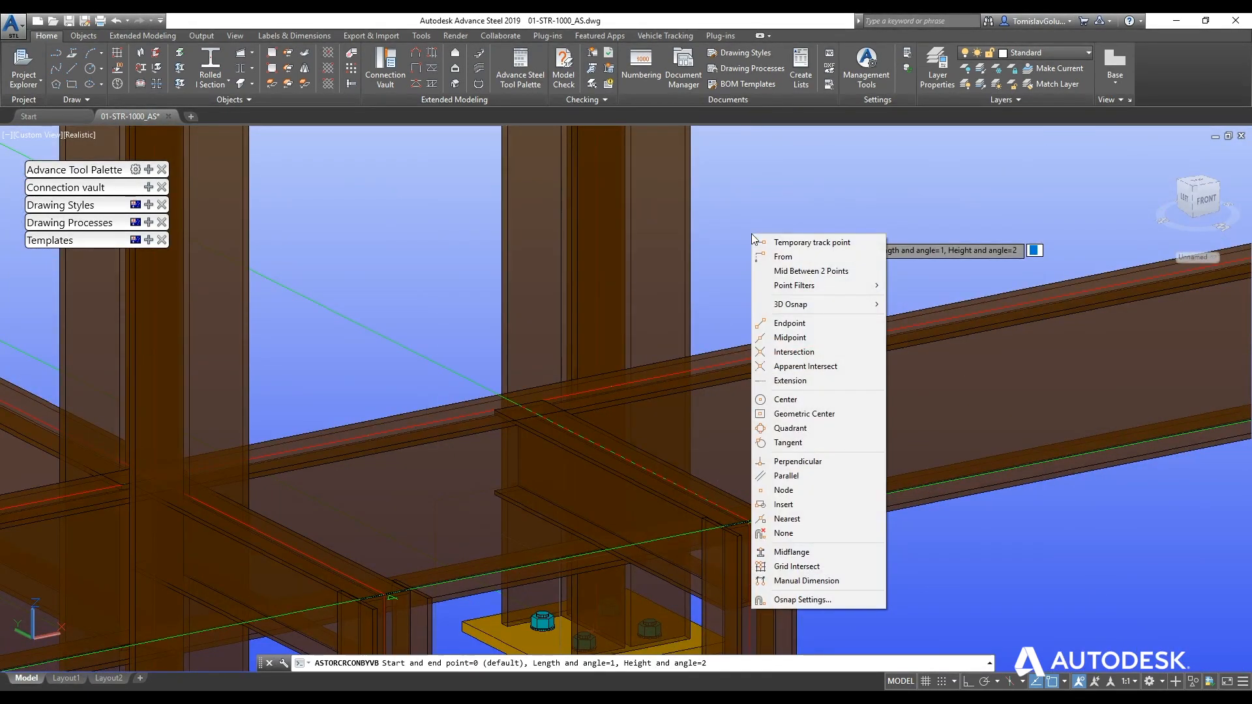
{"action": "left_click", "coordinate": [834, 337]}
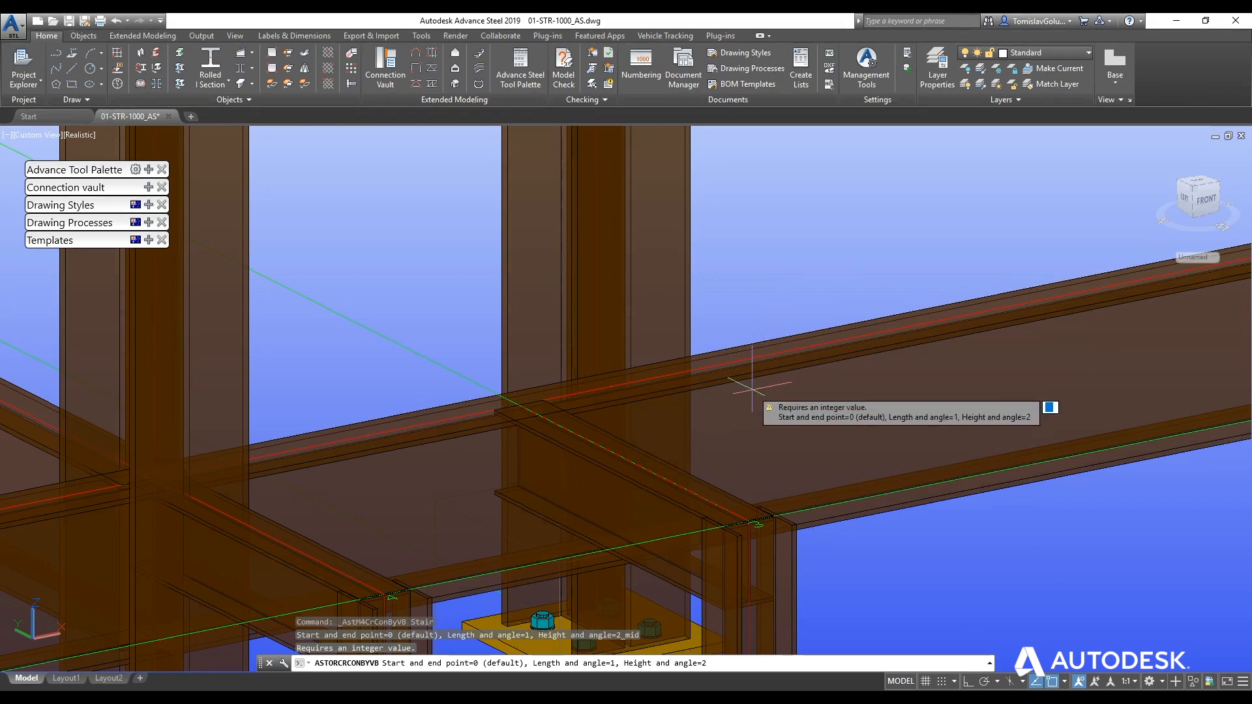
{"action": "key", "text": "Return"}
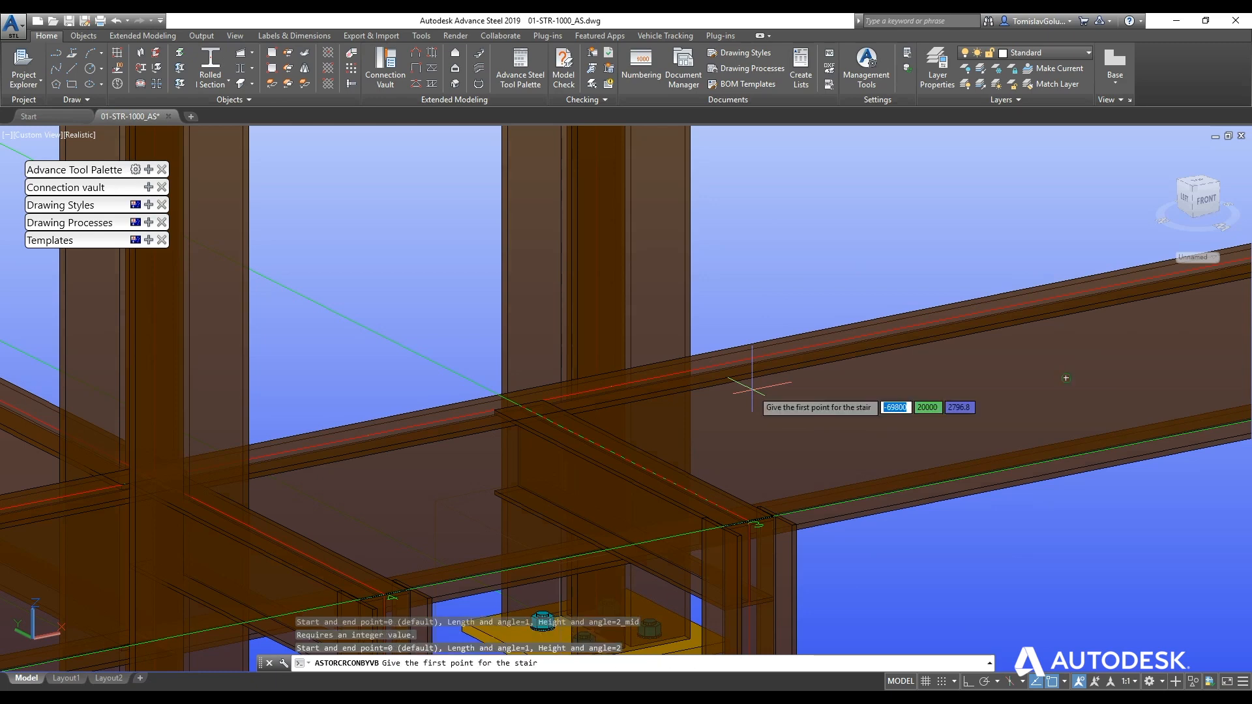
{"action": "right_click", "coordinate": [725, 412], "text": "shift"}
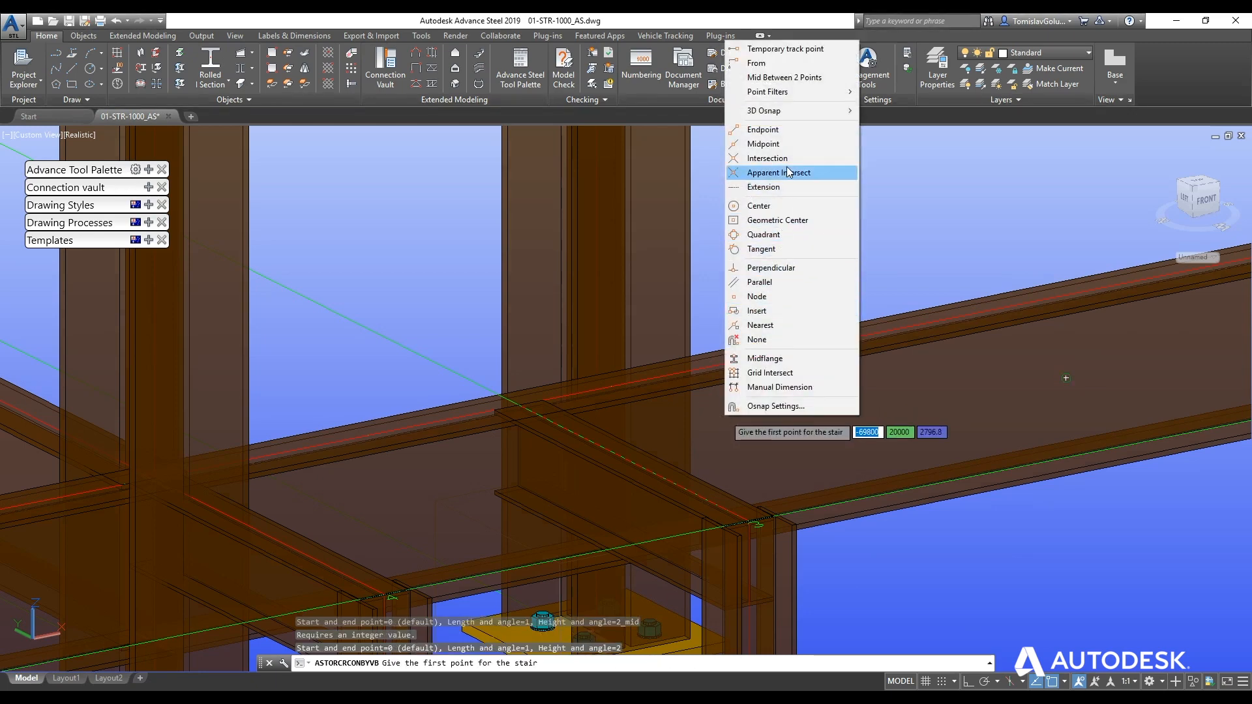
{"action": "left_click", "coordinate": [786, 143]}
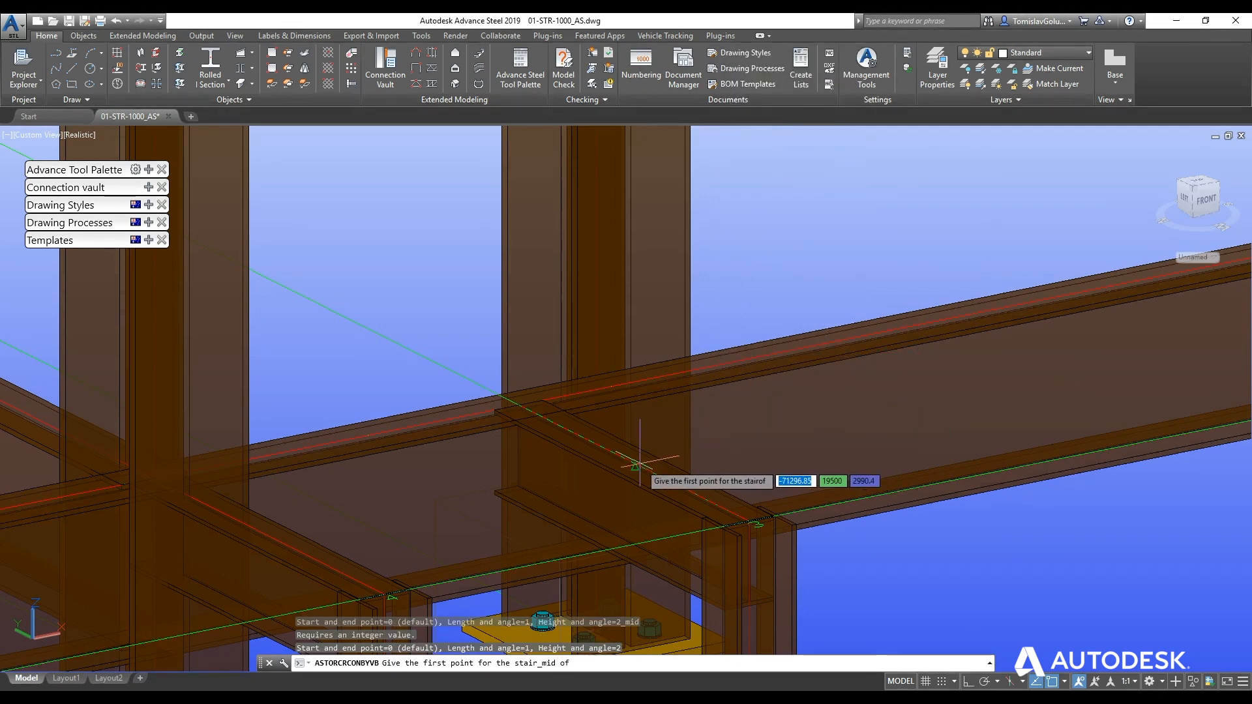
{"action": "scroll", "coordinate": [639, 465], "scroll_direction": "up", "scroll_amount": 5}
{"action": "left_click", "coordinate": [605, 455]}
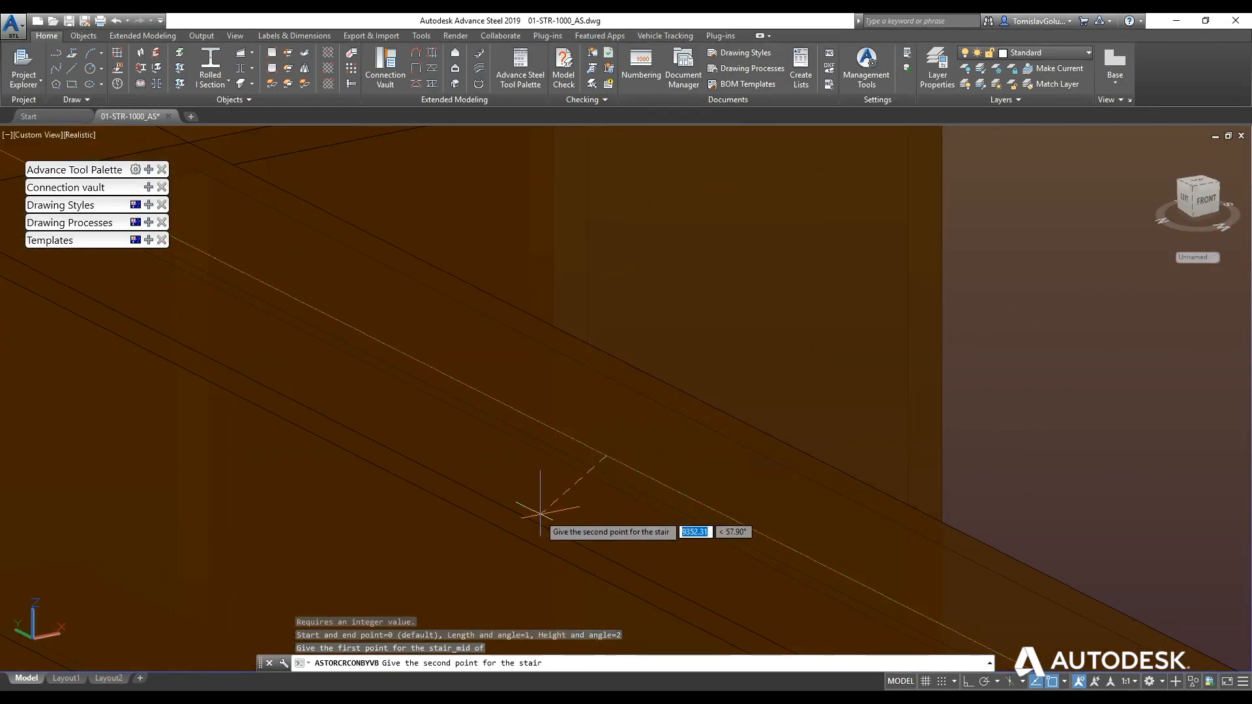
Place the stair's second point at the midpoint of the short upper-level beam and align the stair to the middle
{"action": "scroll", "coordinate": [540, 514], "scroll_direction": "down", "scroll_amount": 10}
{"action": "scroll", "coordinate": [574, 476], "scroll_direction": "up", "scroll_amount": 8}
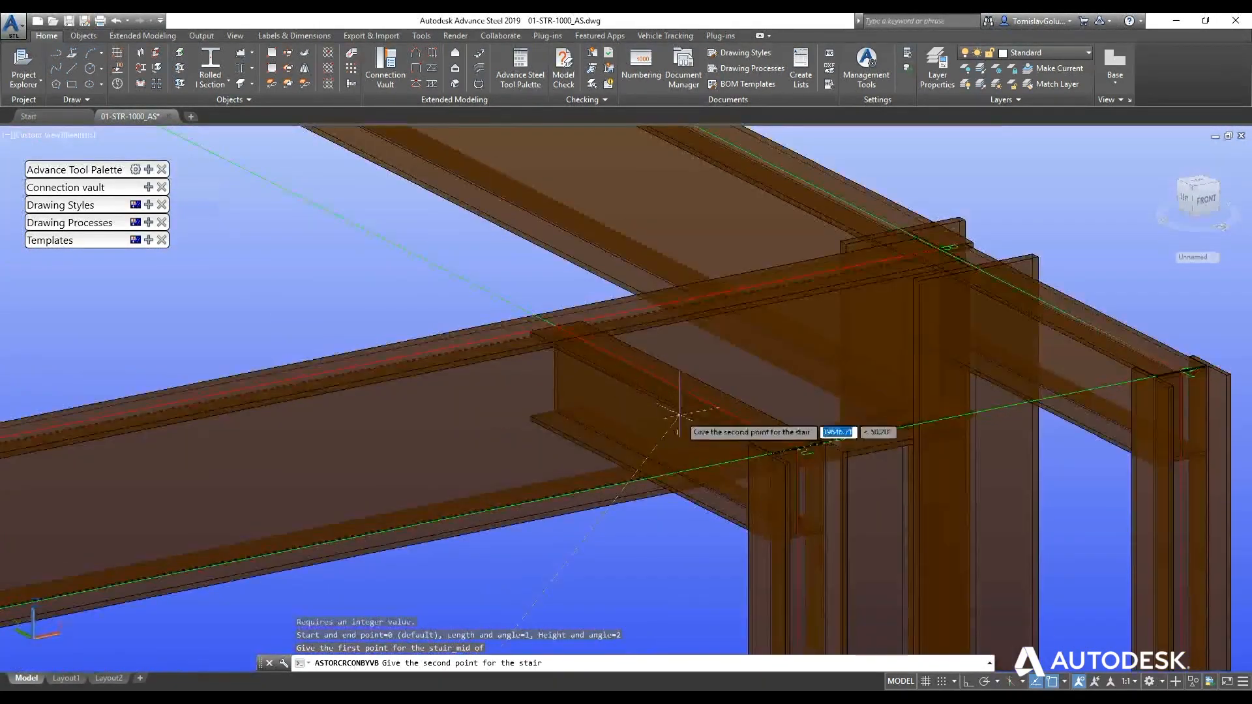
{"action": "scroll", "coordinate": [679, 415], "scroll_direction": "up", "scroll_amount": 4}
{"action": "right_click", "coordinate": [679, 415], "text": "shift"}
{"action": "left_click", "coordinate": [688, 420]}
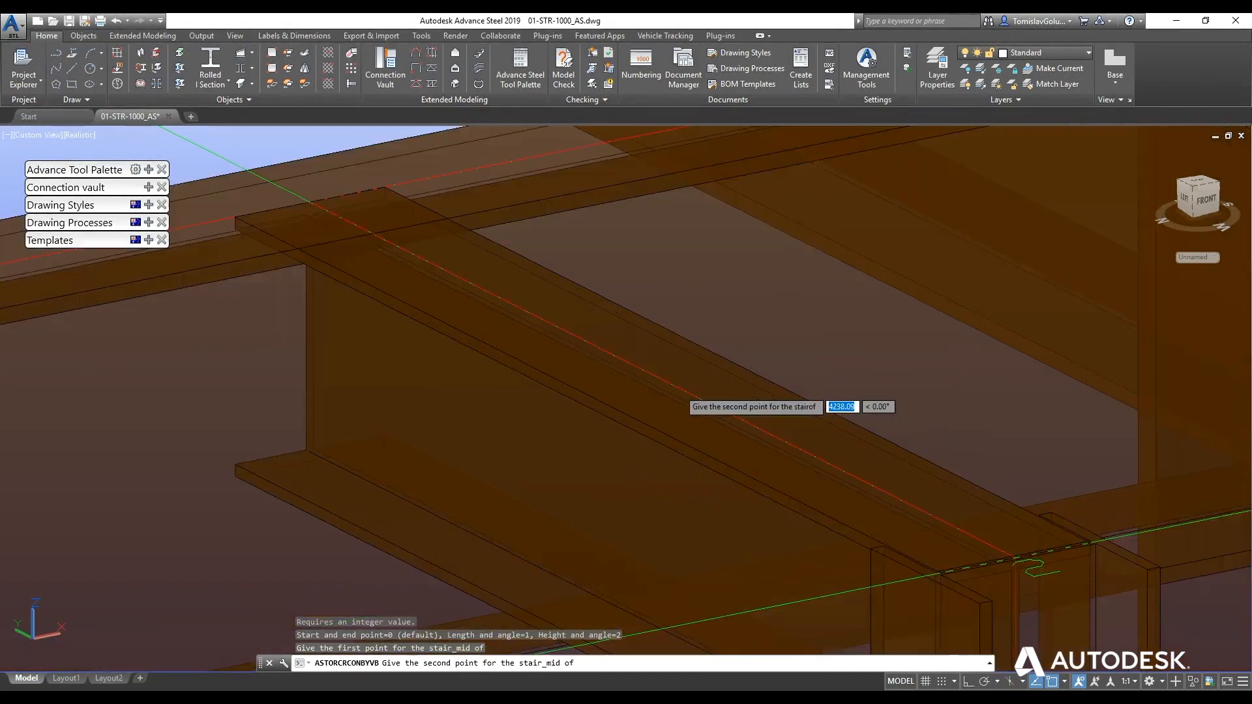
{"action": "scroll", "coordinate": [679, 395], "scroll_direction": "up", "scroll_amount": 3}
{"action": "left_click", "coordinate": [631, 356]}
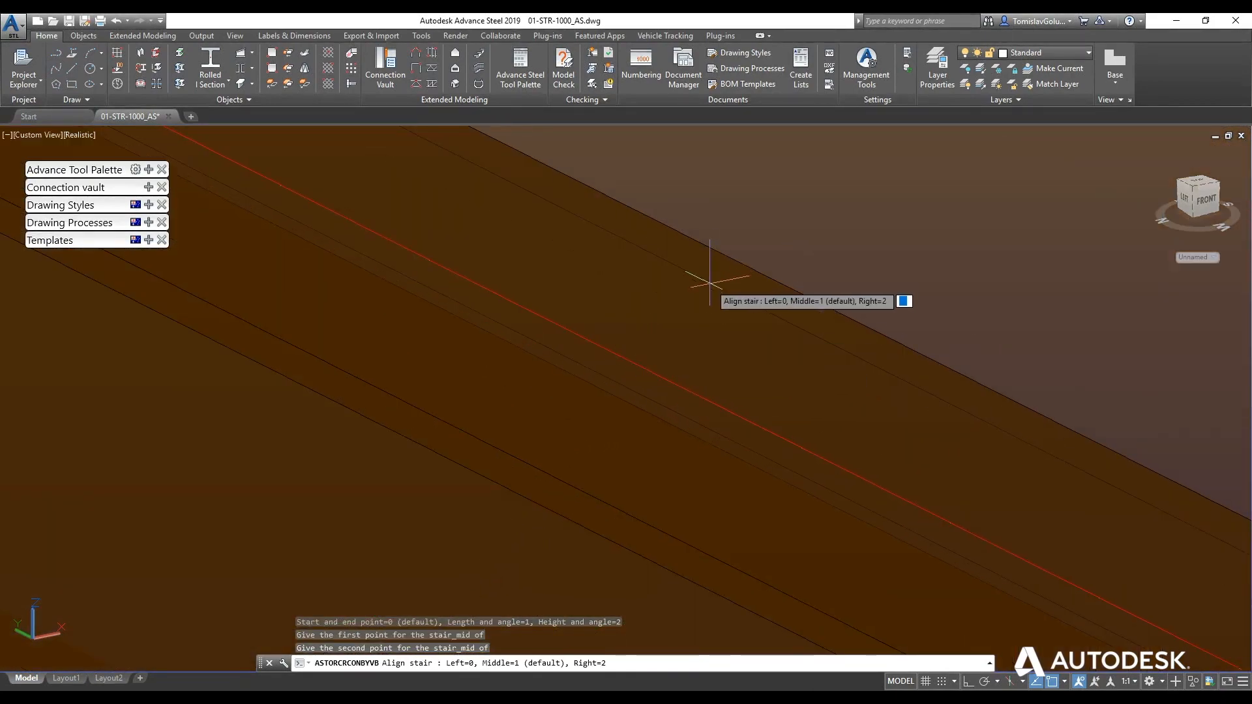
{"action": "scroll", "coordinate": [710, 282], "scroll_direction": "down", "scroll_amount": 10}
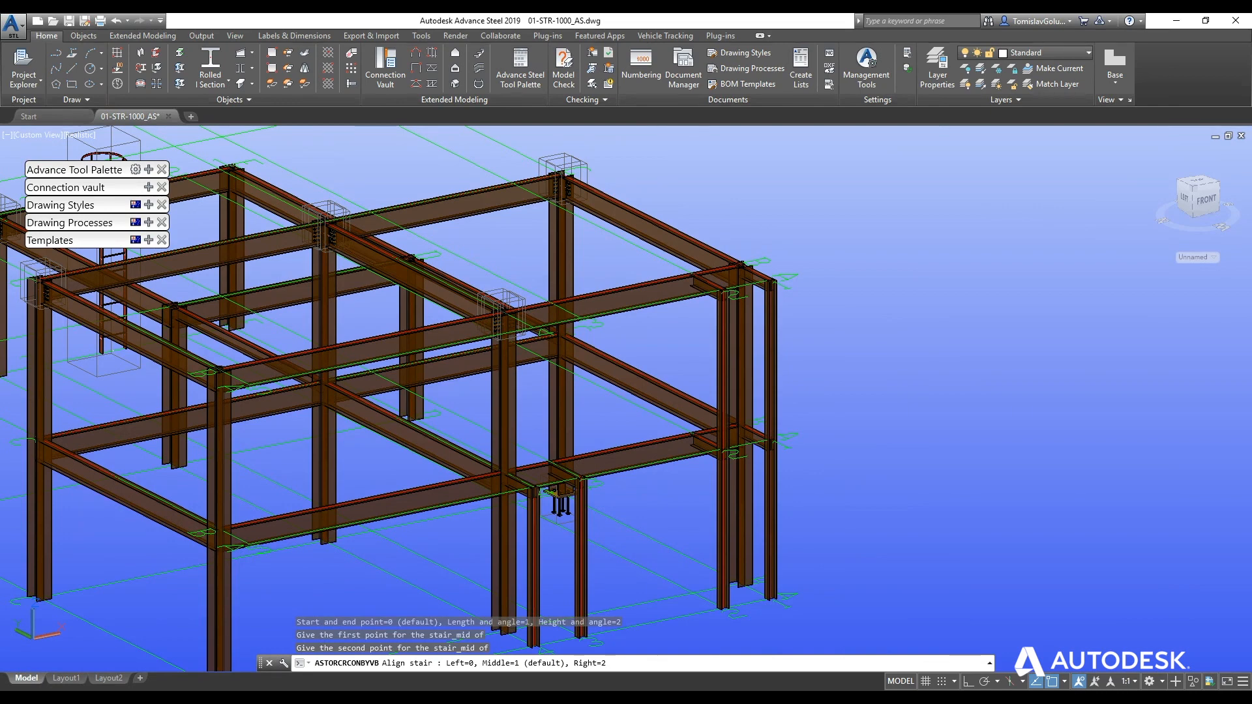
{"action": "type", "text": "1"}
{"action": "key", "text": "Return"}
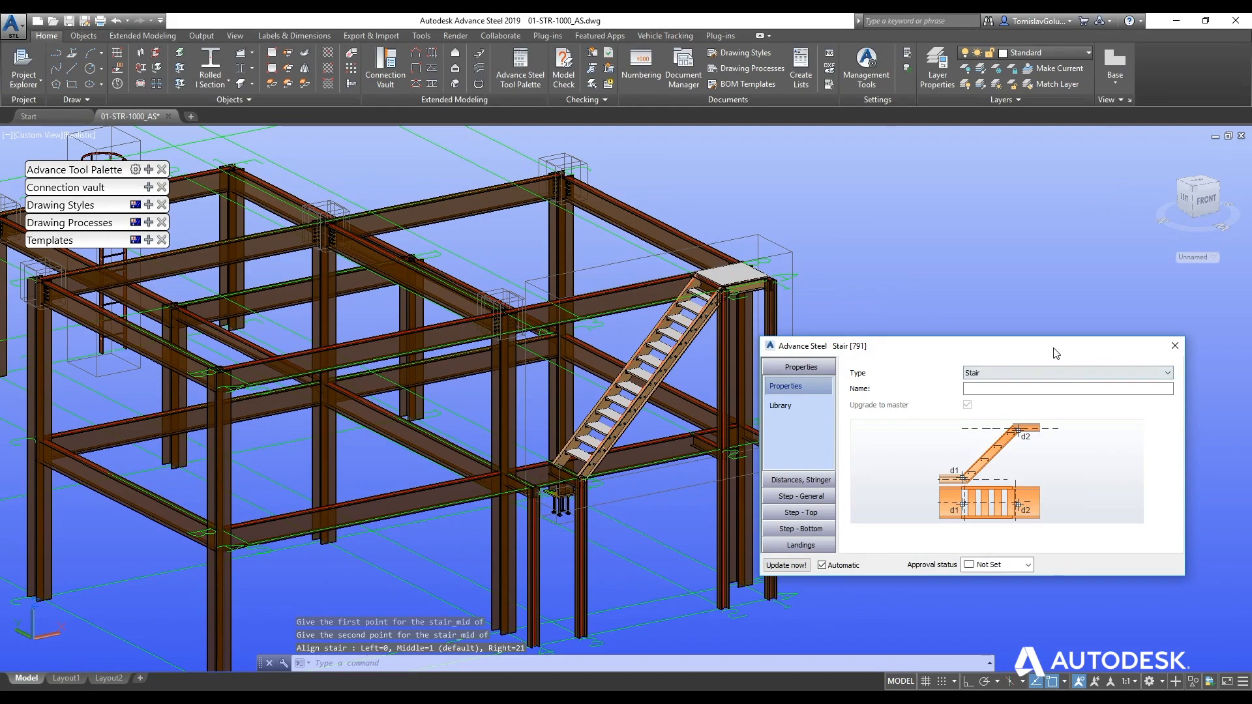
Turn off the front and rear profiles of the stair's top landing and close the stair properties
{"action": "left_click_drag", "start_coordinate": [1056, 353], "coordinate": [1086, 370]}
{"action": "scroll", "coordinate": [554, 473], "scroll_direction": "up", "scroll_amount": 5}
{"action": "scroll", "coordinate": [644, 468], "scroll_direction": "down", "scroll_amount": 8}
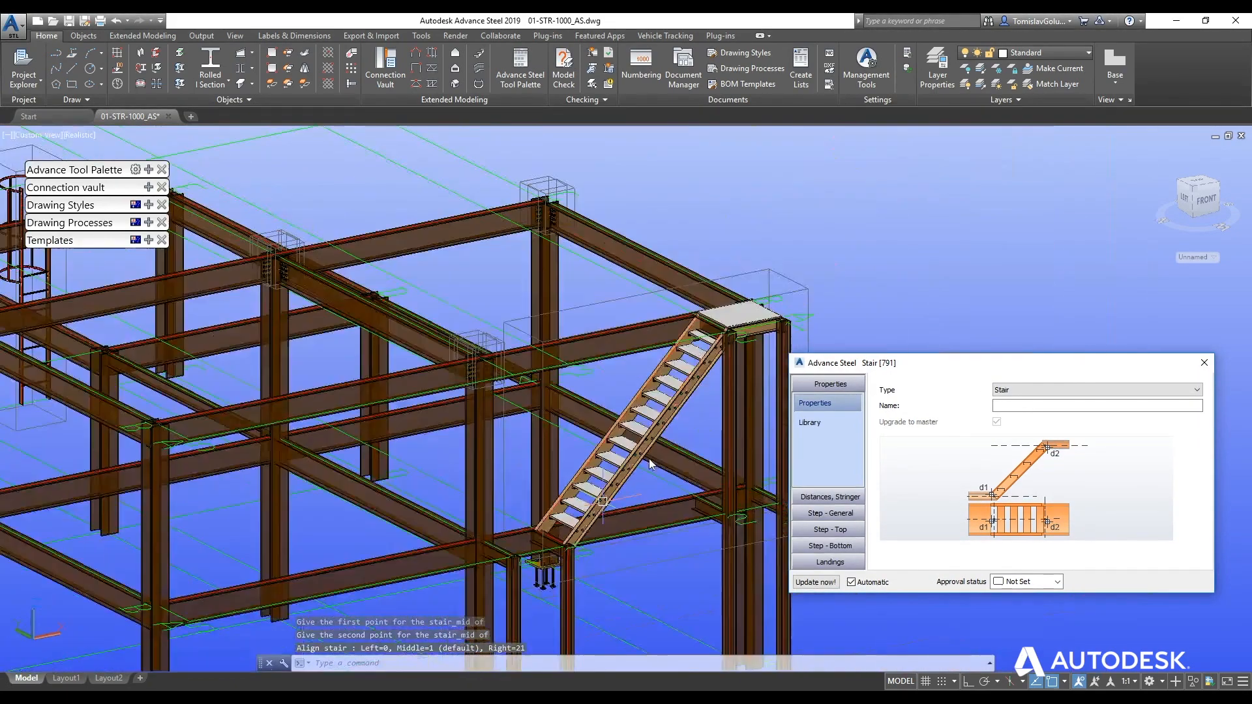
{"action": "scroll", "coordinate": [743, 463], "scroll_direction": "up", "scroll_amount": 8}
{"action": "scroll", "coordinate": [746, 333], "scroll_direction": "down", "scroll_amount": 4}
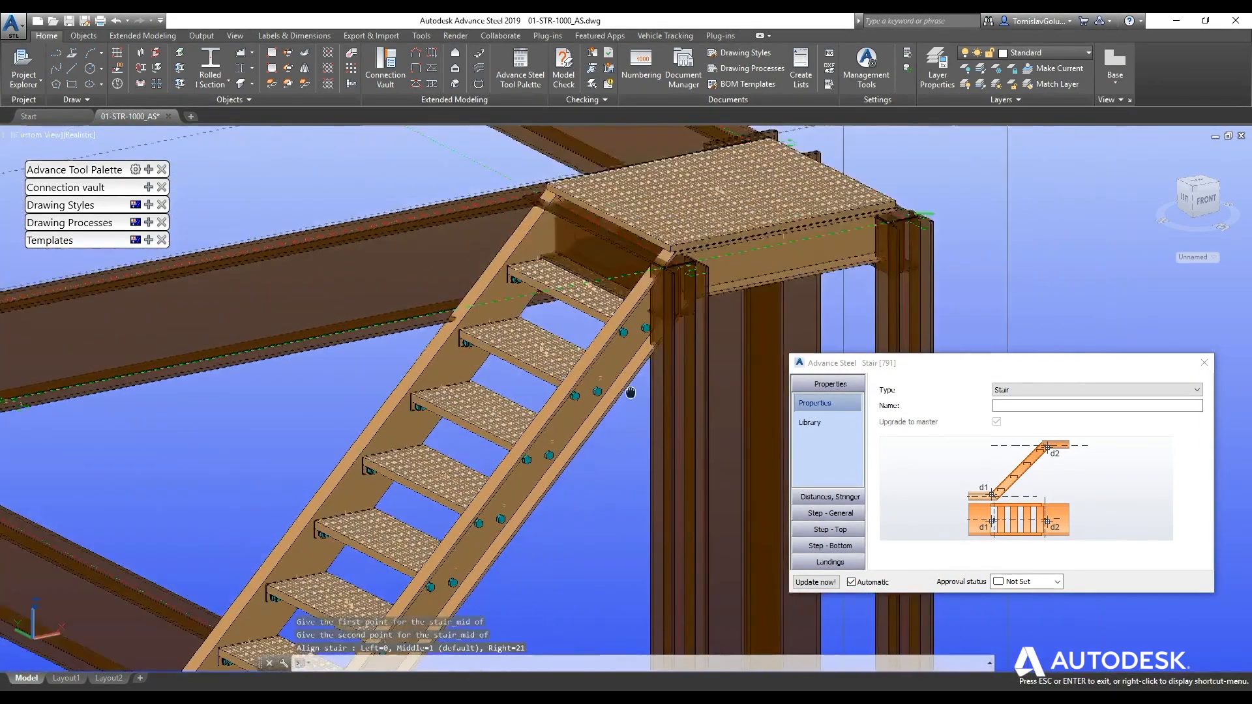
{"action": "scroll", "coordinate": [745, 333], "scroll_direction": "up", "scroll_amount": 2}
{"action": "left_click", "coordinate": [830, 562]}
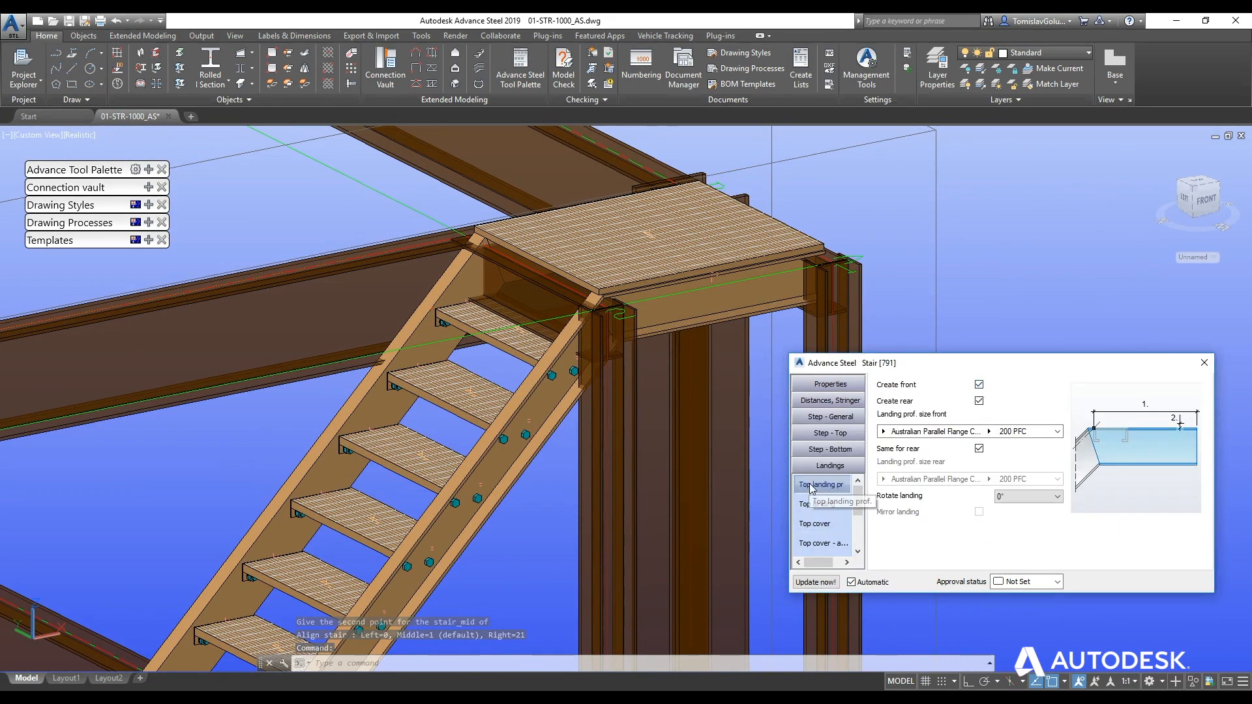
{"action": "left_click", "coordinate": [979, 402]}
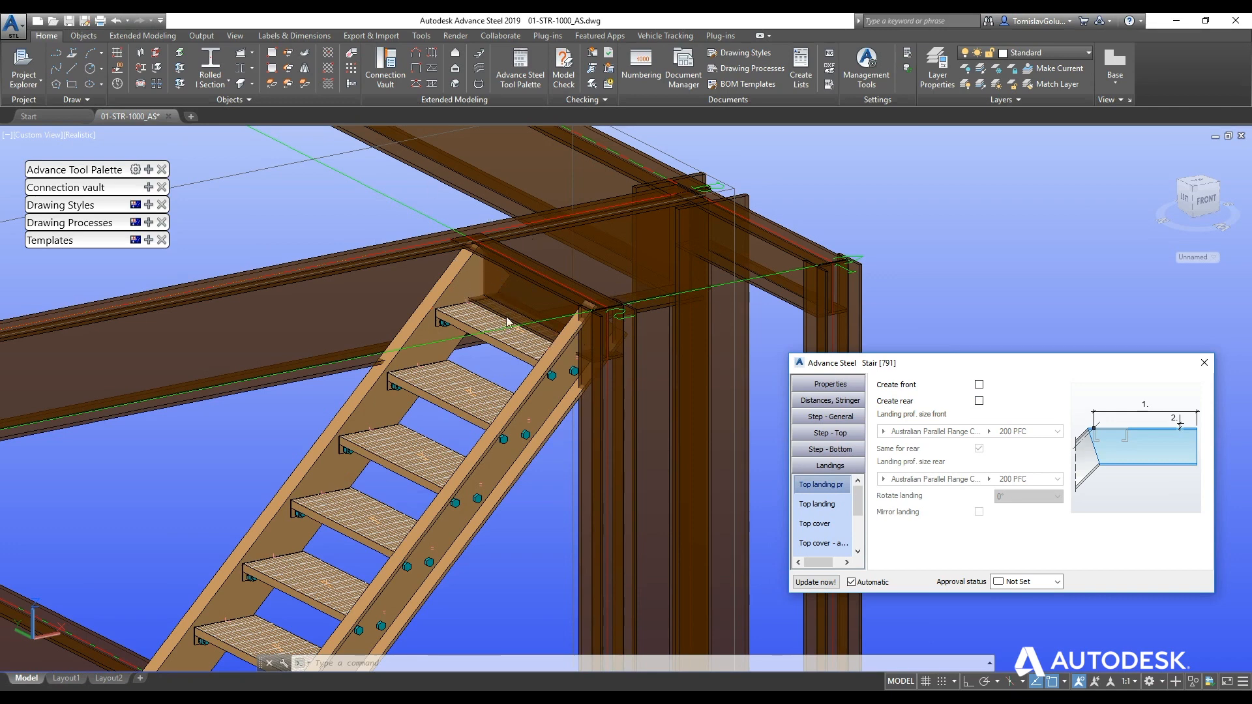
{"action": "scroll", "coordinate": [572, 351], "scroll_direction": "up", "scroll_amount": 5}
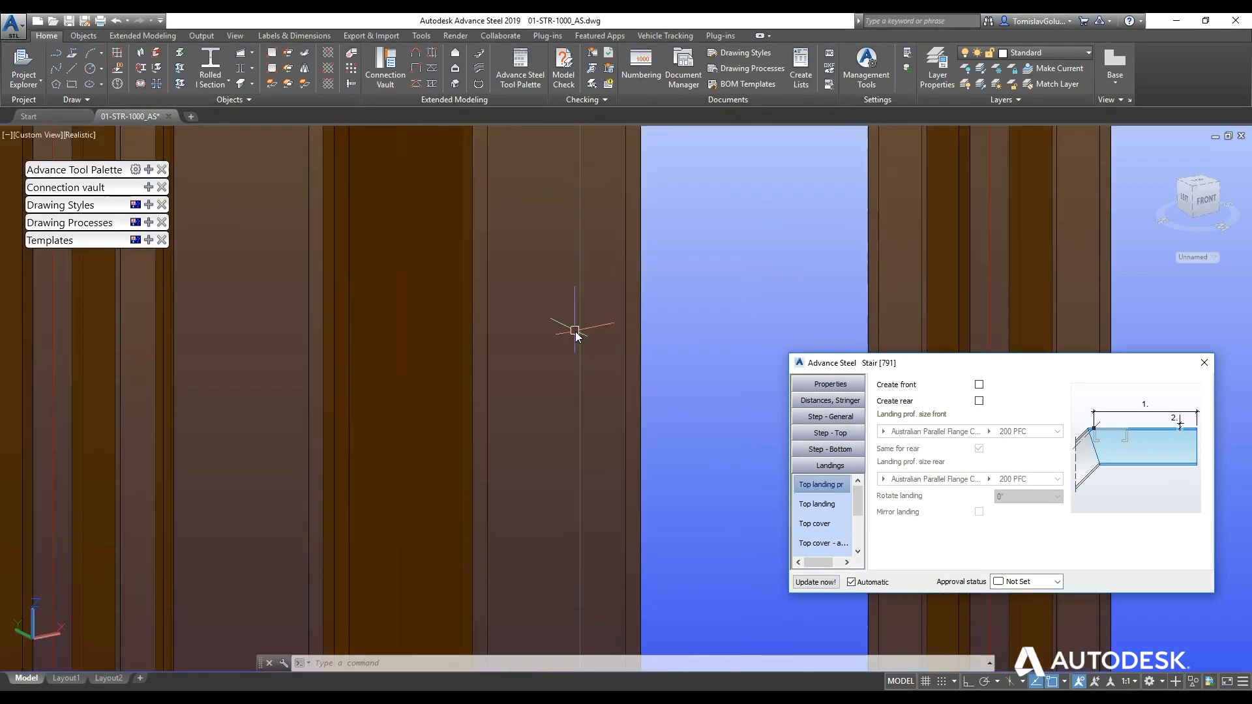
{"action": "scroll", "coordinate": [555, 343], "scroll_direction": "down", "scroll_amount": 5}
{"action": "middle_click_drag", "start_coordinate": [429, 221], "coordinate": [494, 297]}
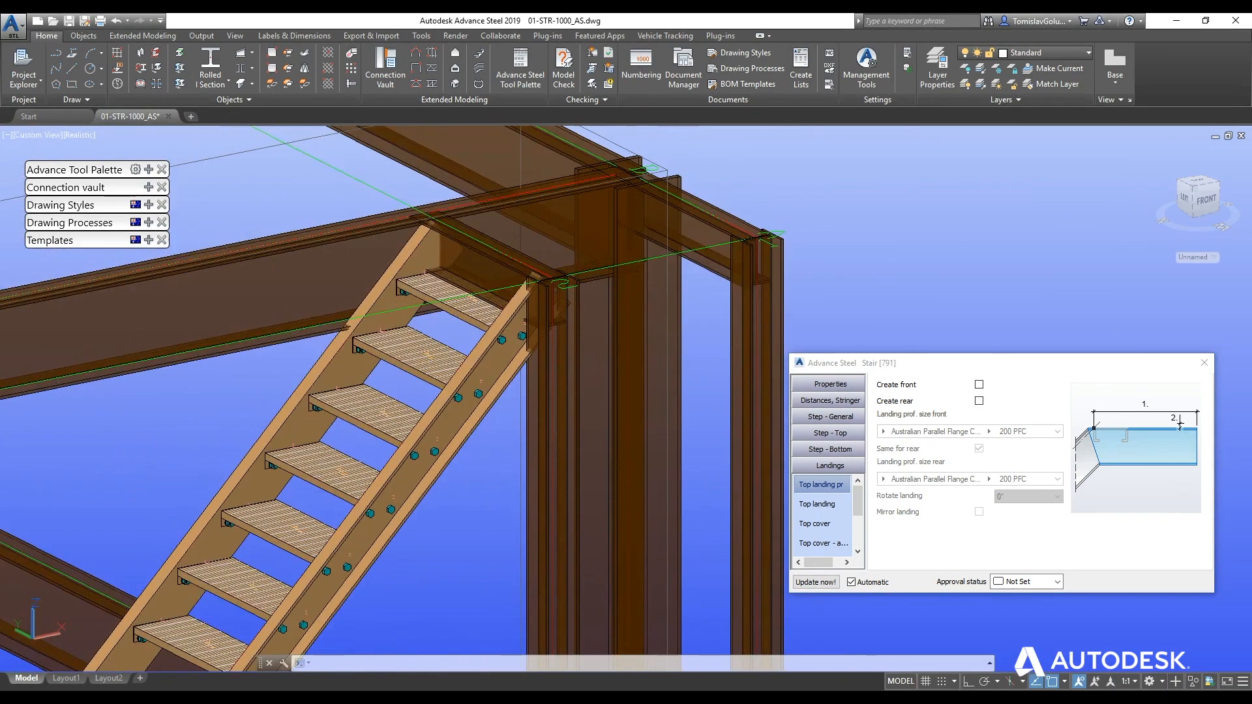
{"action": "scroll", "coordinate": [491, 291], "scroll_direction": "up", "scroll_amount": 5}
{"action": "middle_click_drag", "start_coordinate": [441, 253], "coordinate": [431, 283]}
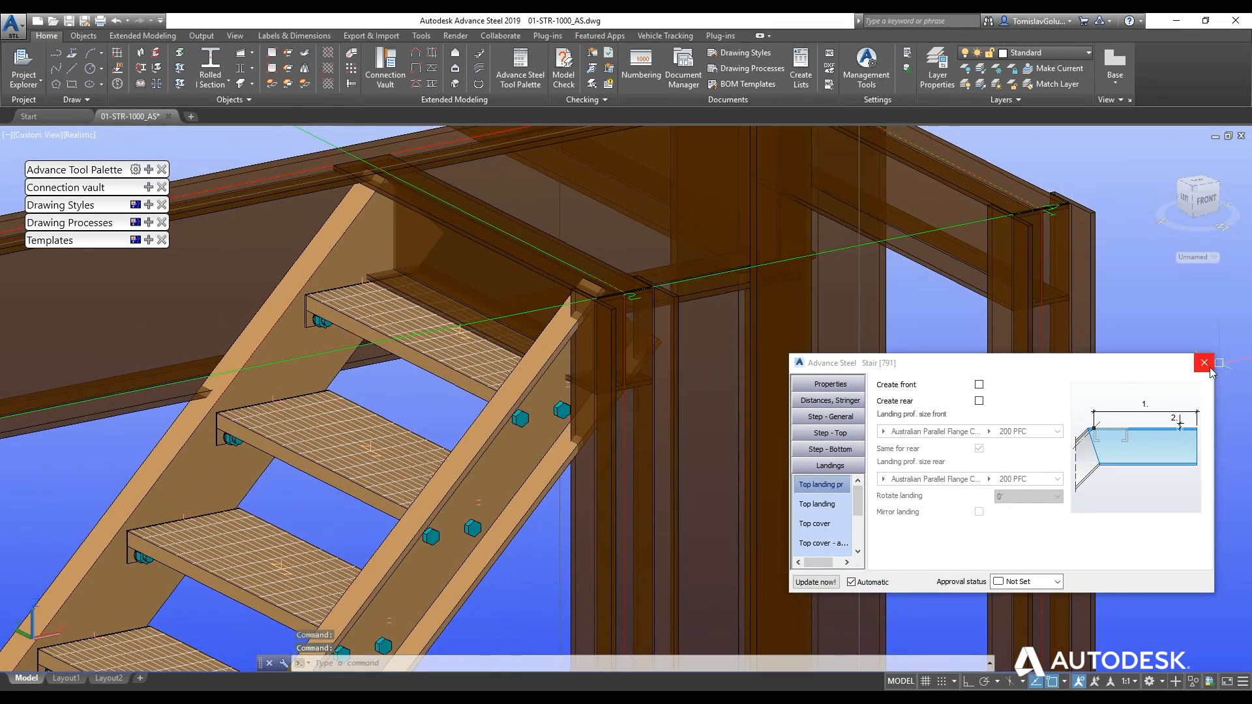
{"action": "left_click", "coordinate": [1205, 363]}
{"action": "scroll", "coordinate": [839, 425], "scroll_direction": "down", "scroll_amount": 10}
{"action": "scroll", "coordinate": [820, 423], "scroll_direction": "down", "scroll_amount": 3}
{"action": "middle_click_drag", "start_coordinate": [820, 423], "coordinate": [651, 435], "text": "shift"}
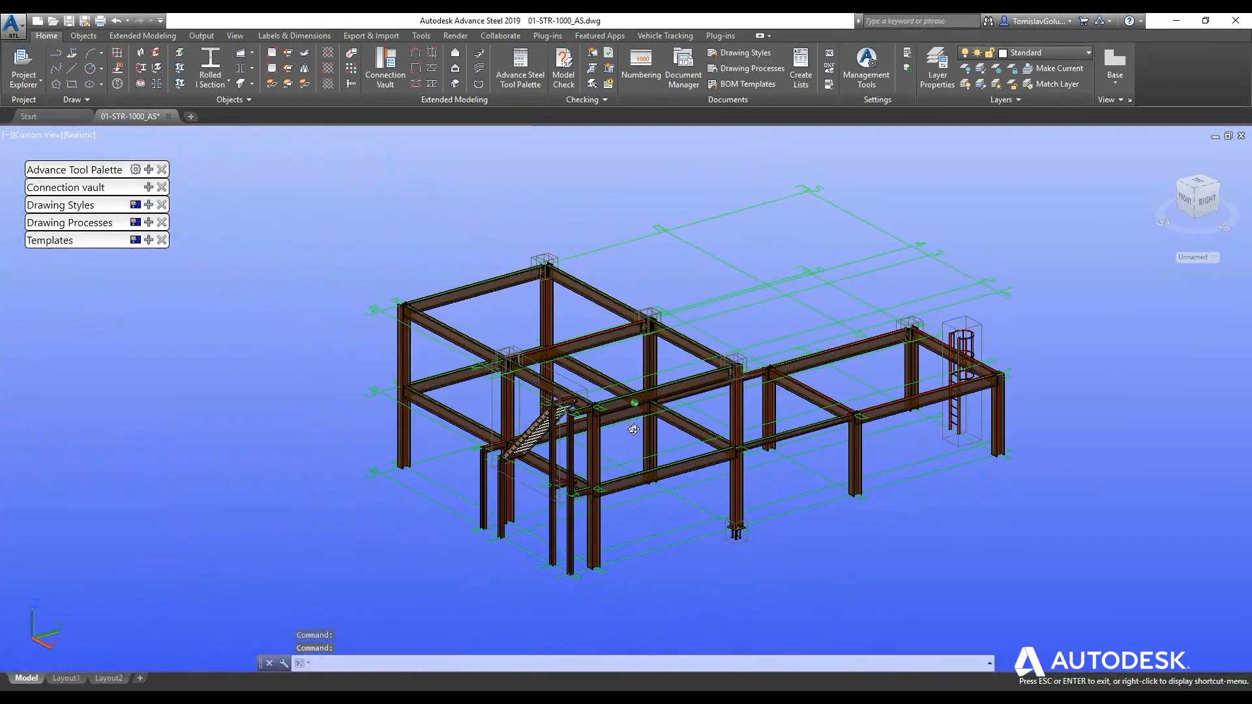
{"action": "scroll", "coordinate": [679, 335], "scroll_direction": "up", "scroll_amount": 5}
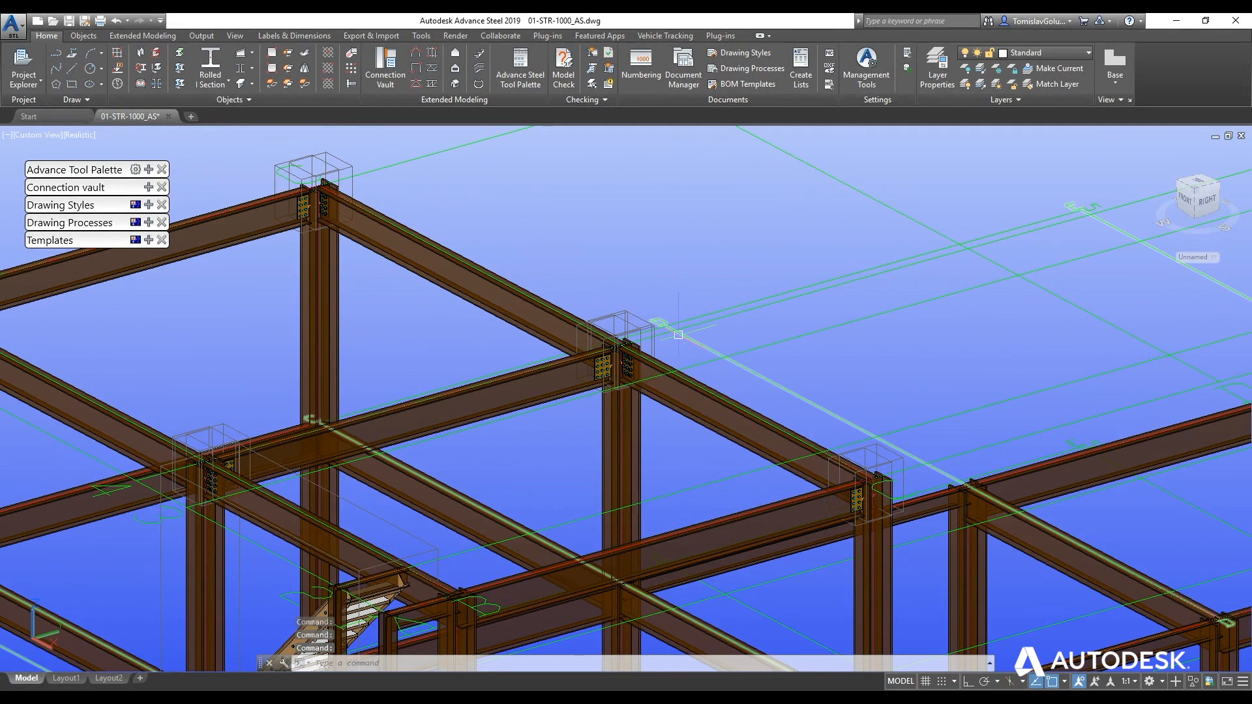